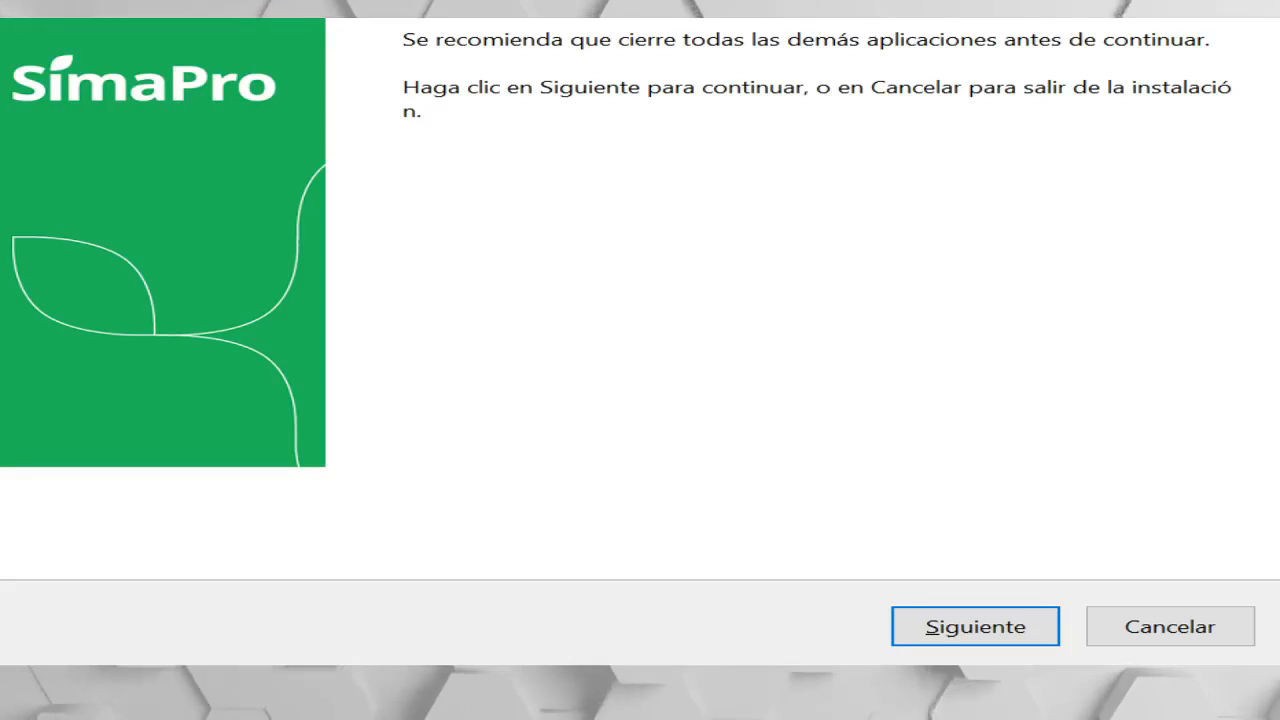
Begin the SimaPro installation and accept the end user license agreement
click(975, 627)
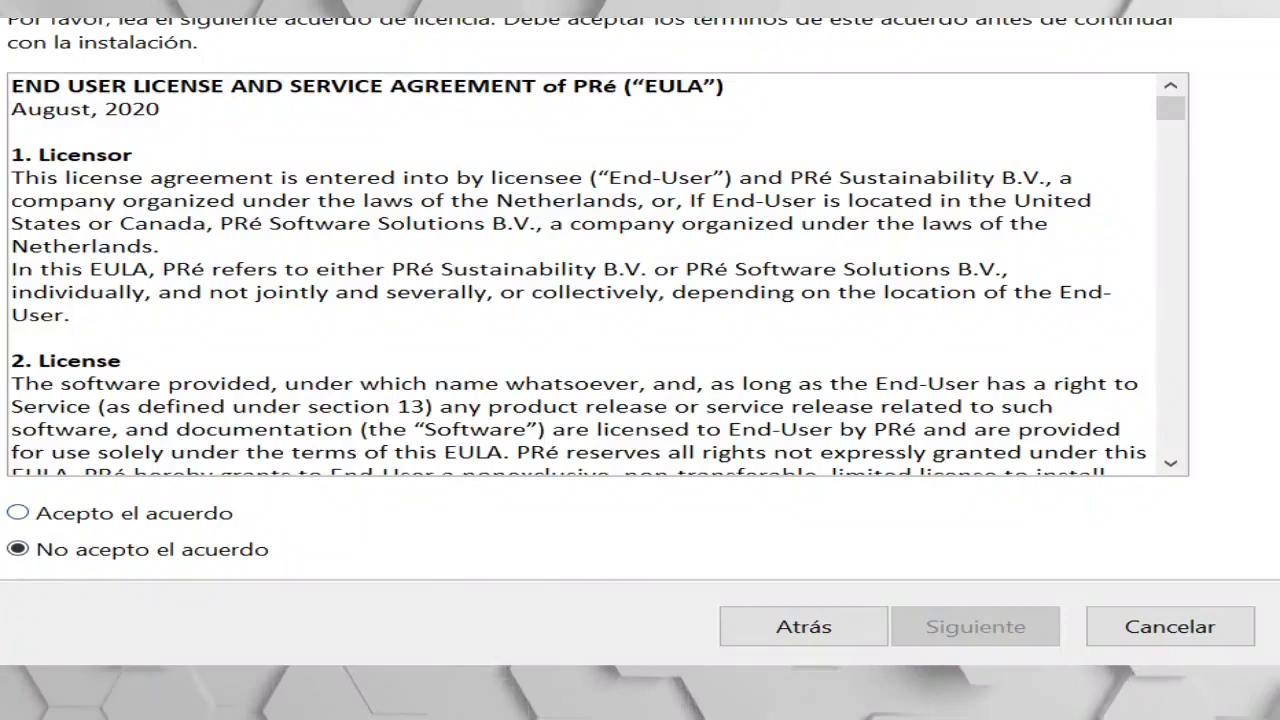
drag(640, 664, 640, 536)
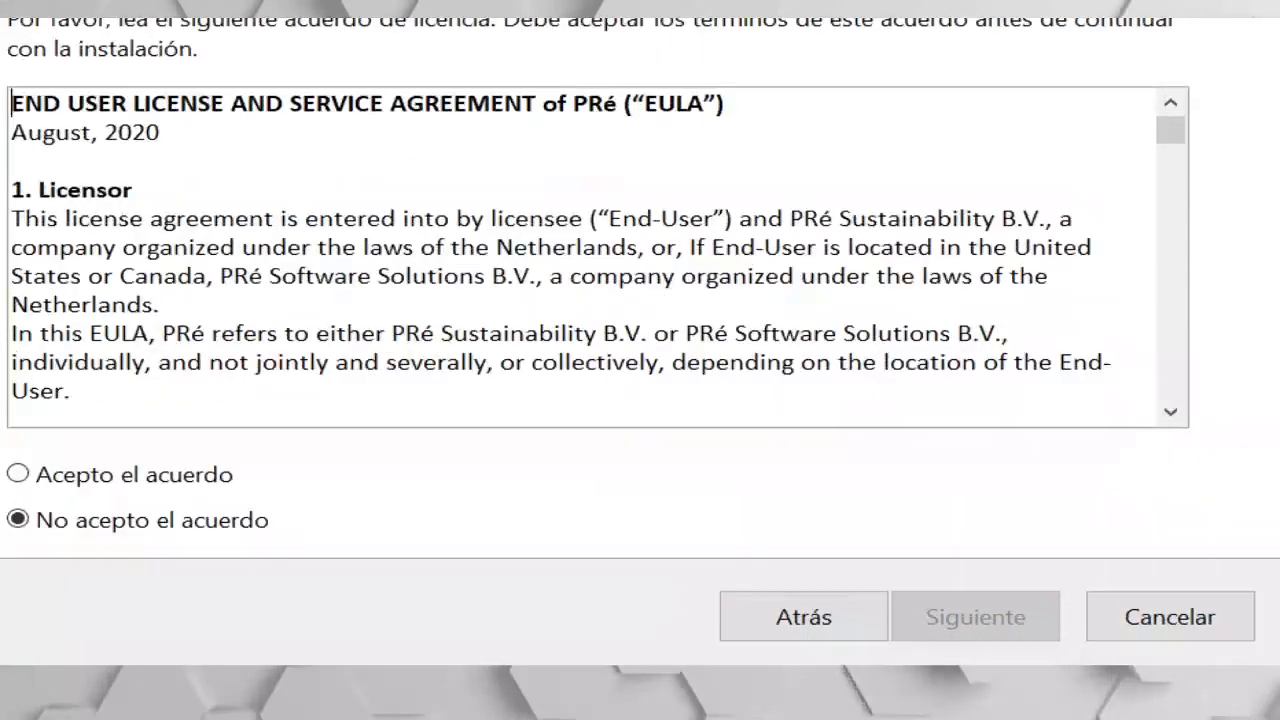
click(18, 474)
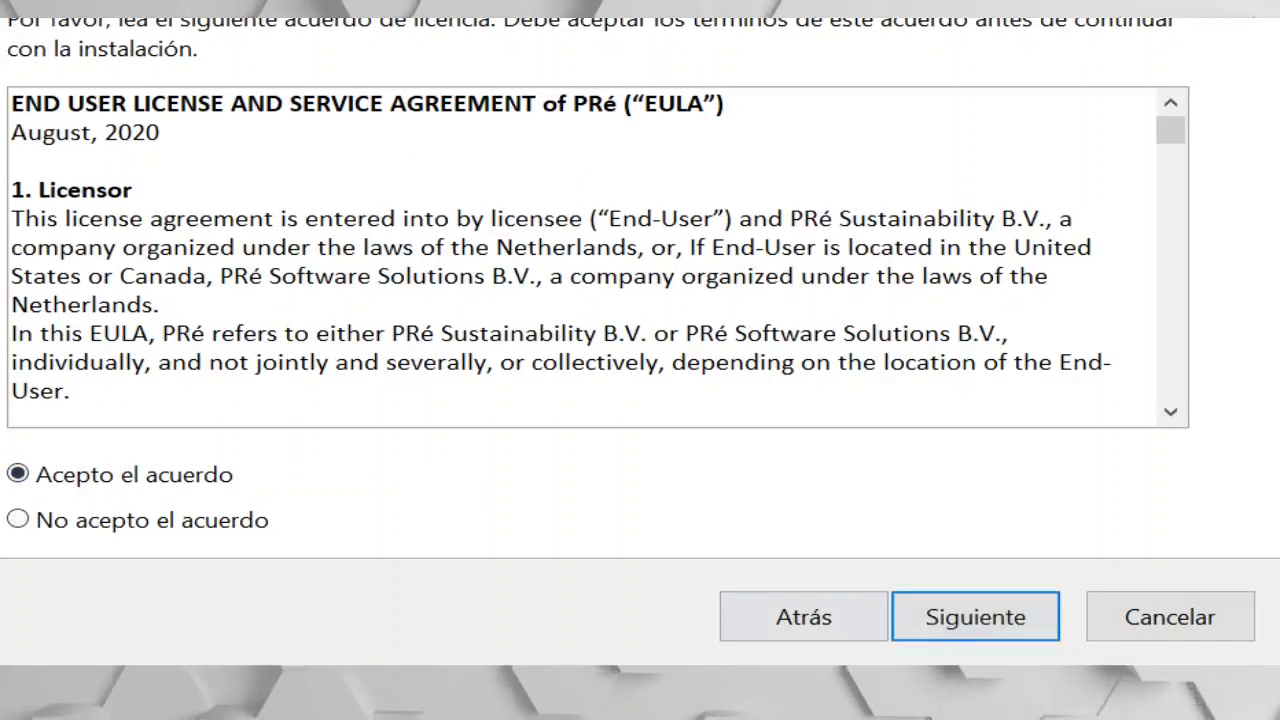
click(975, 617)
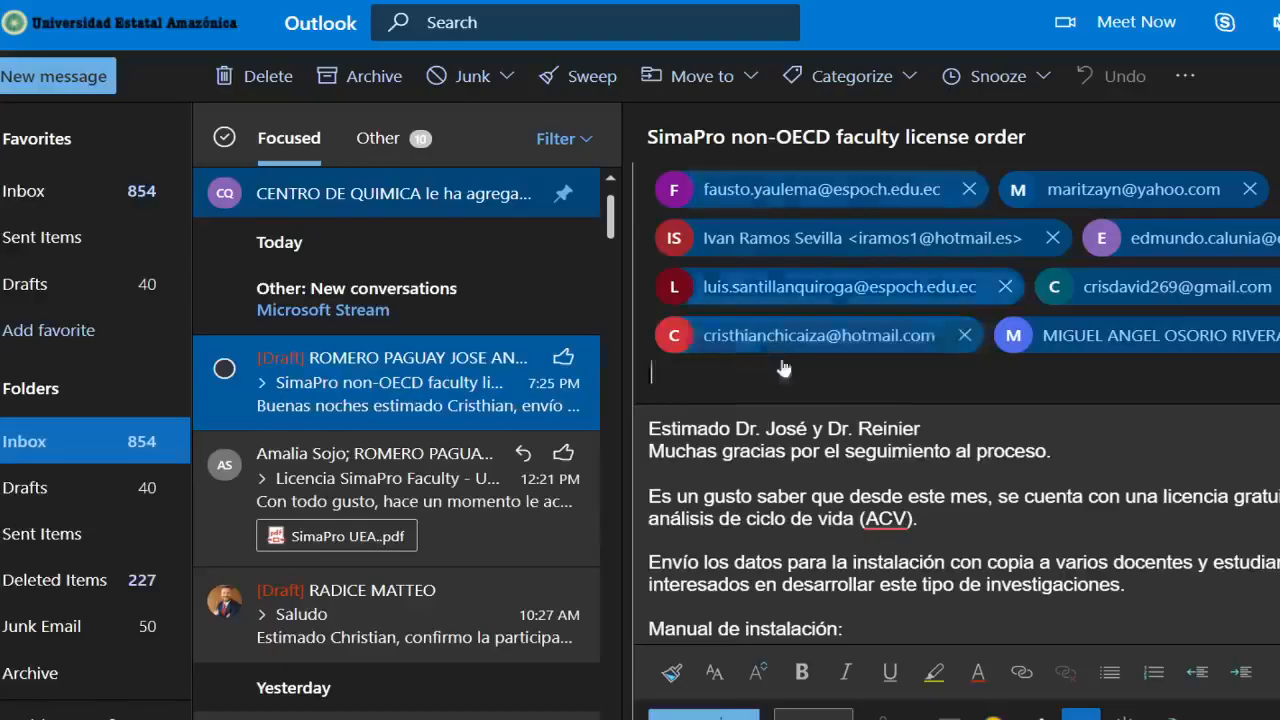
In Outlook, find the registration details in the SimaPro non-OECD faculty license order message and select the registration name
scroll(850, 455, down, 3)
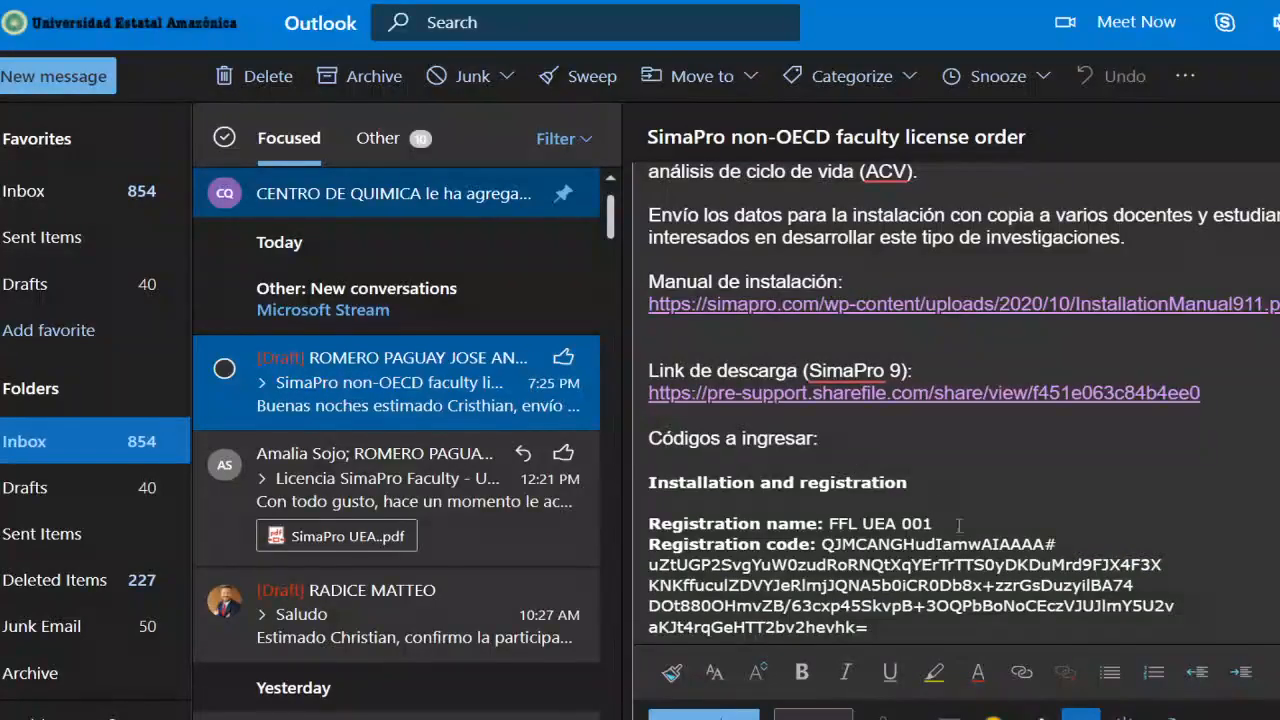
drag(932, 523, 862, 523)
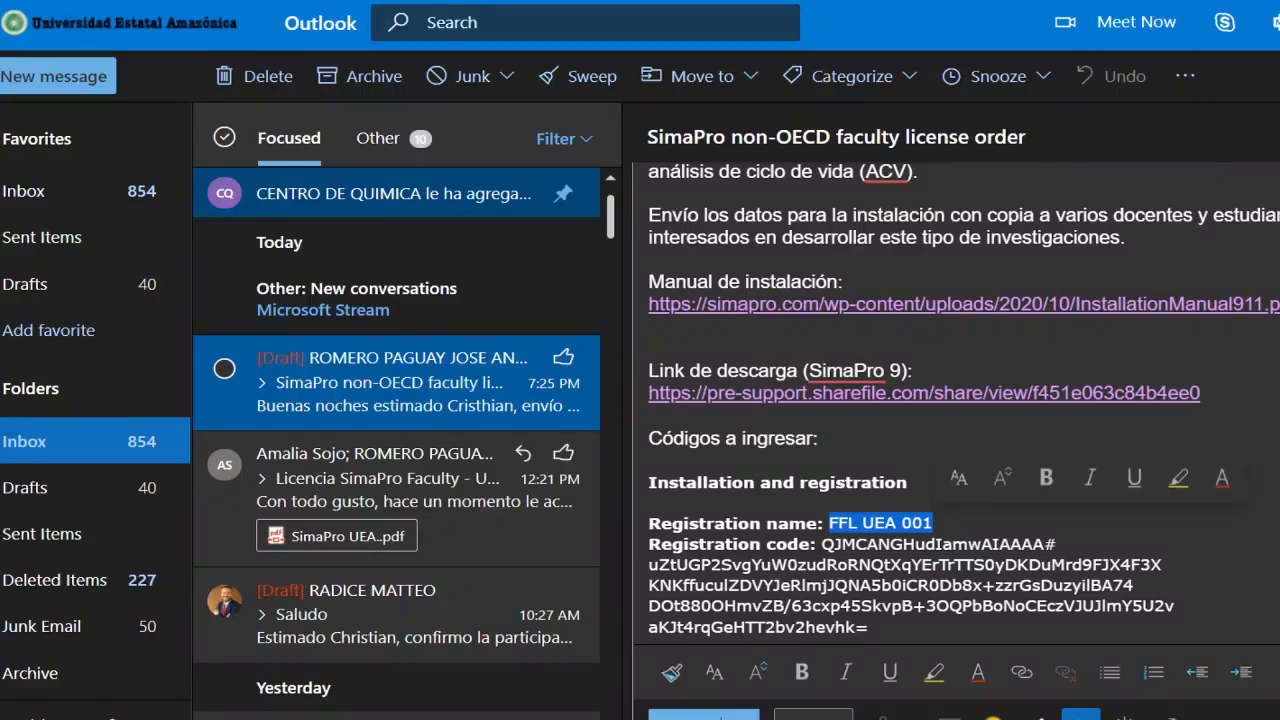
scroll(1180, 292, up, 3)
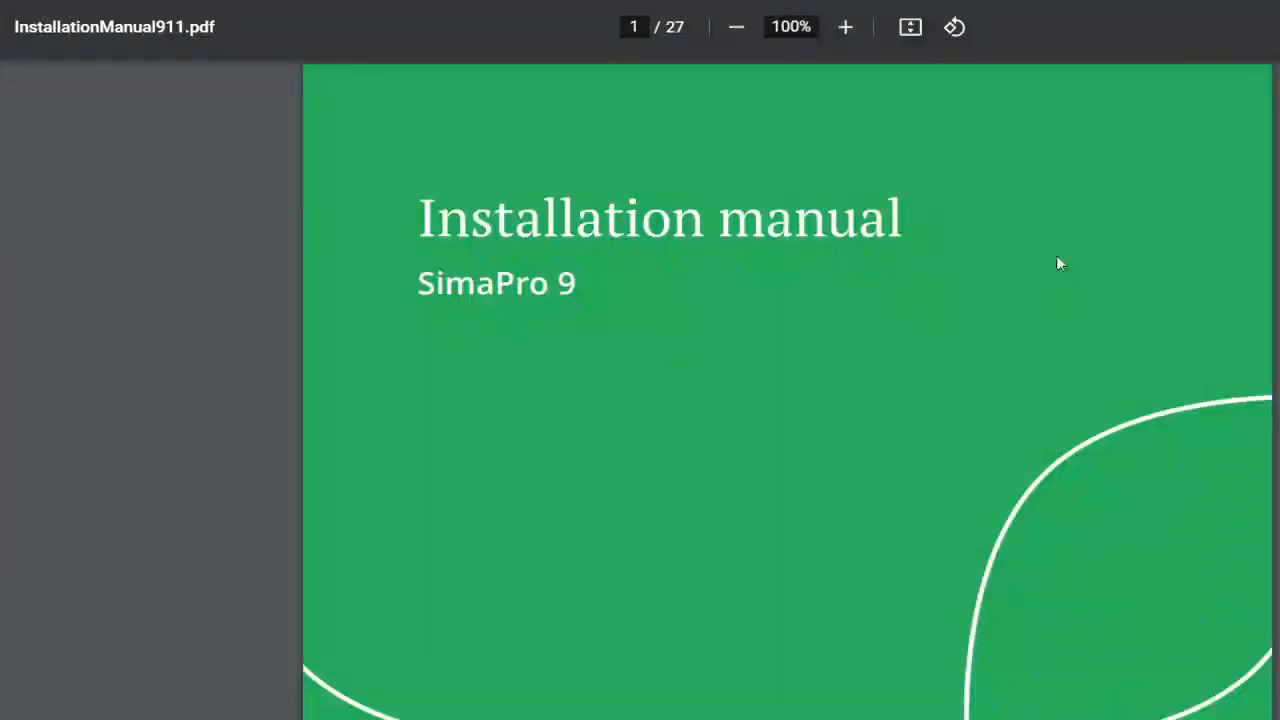
Look through the table of contents of InstallationManual911.pdf, down to the section on using SimaPro in special situations
scroll(1008, 480, down, 10)
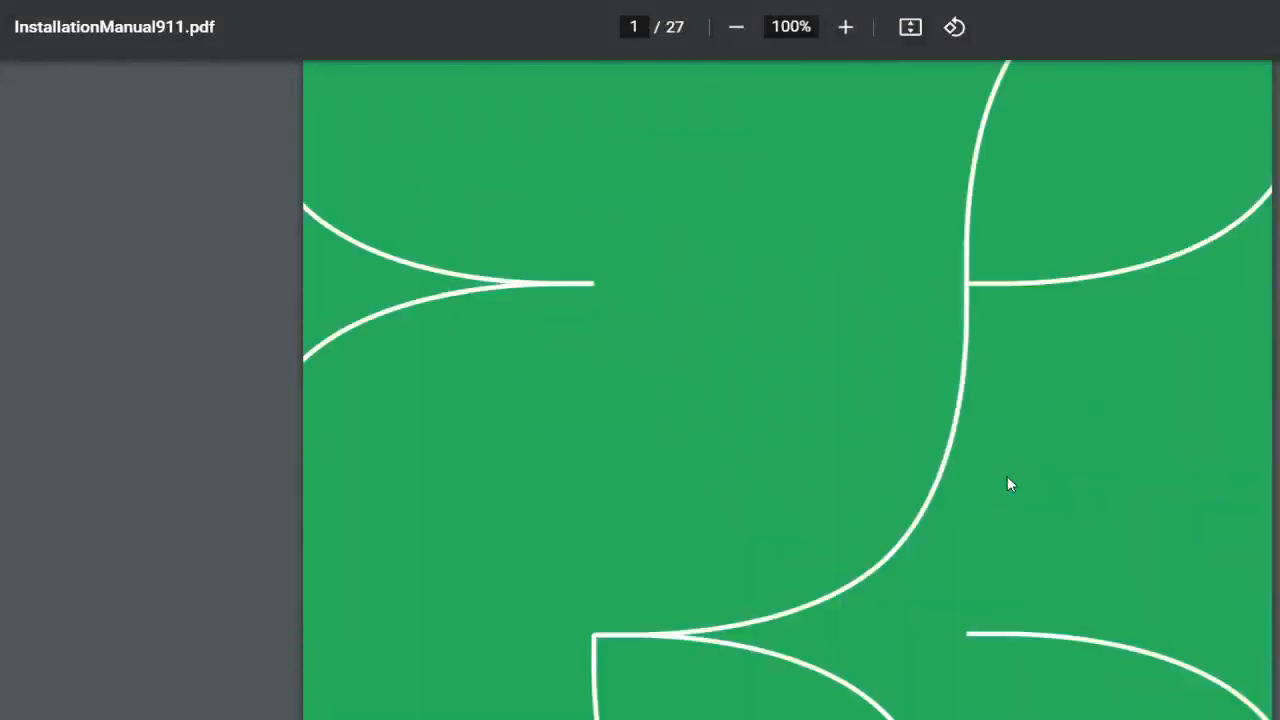
scroll(1008, 483, down, 20)
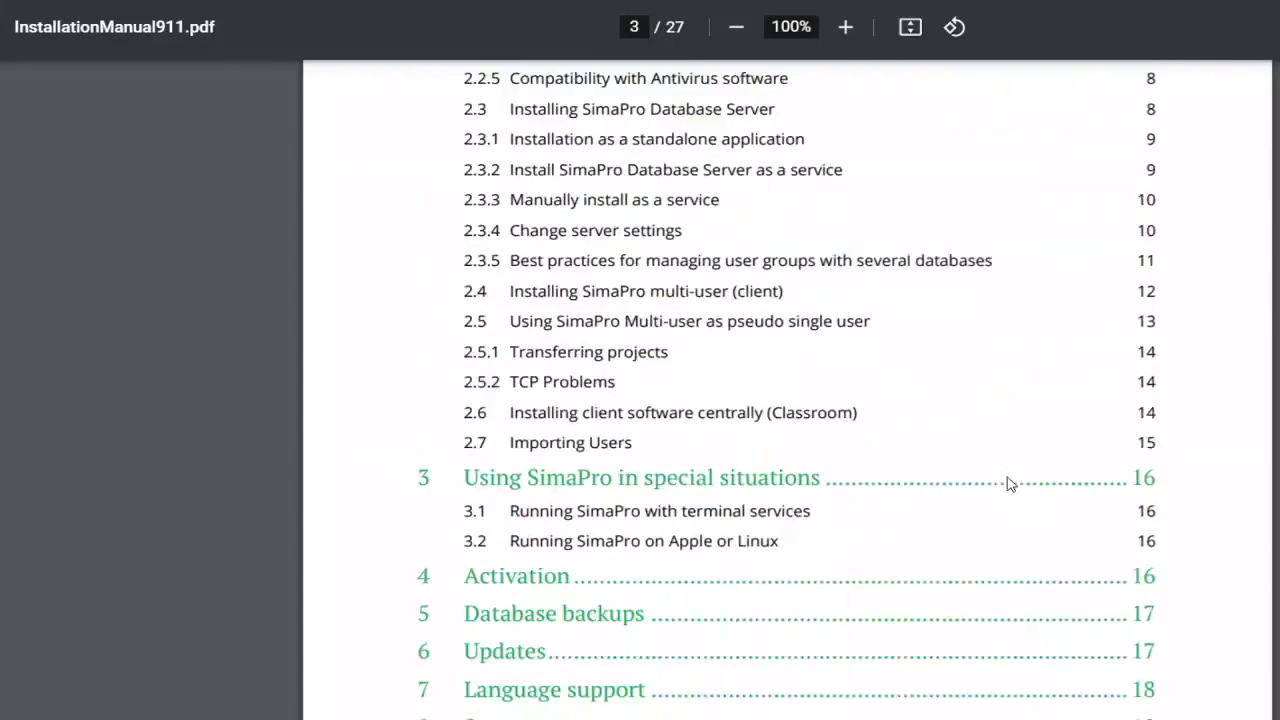
click(590, 480)
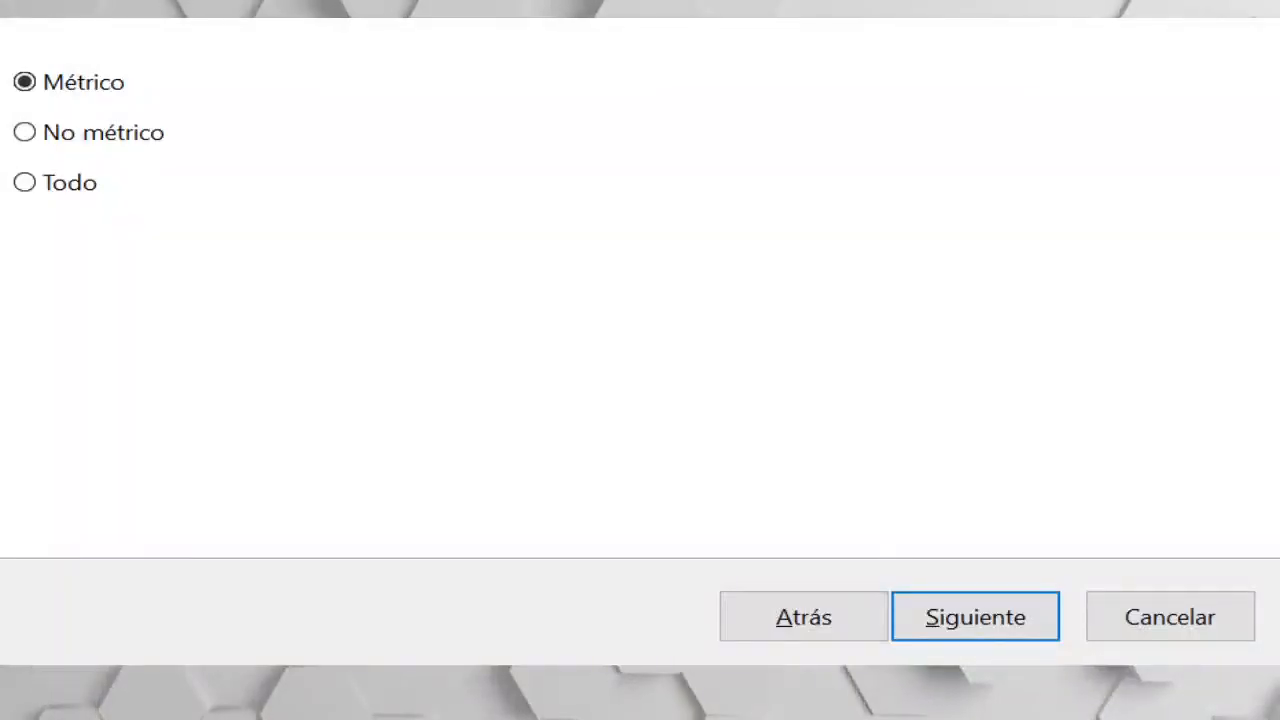
In the SimaPro installer, choose Todo instead of only metric or non-metric units and continue
click(25, 82)
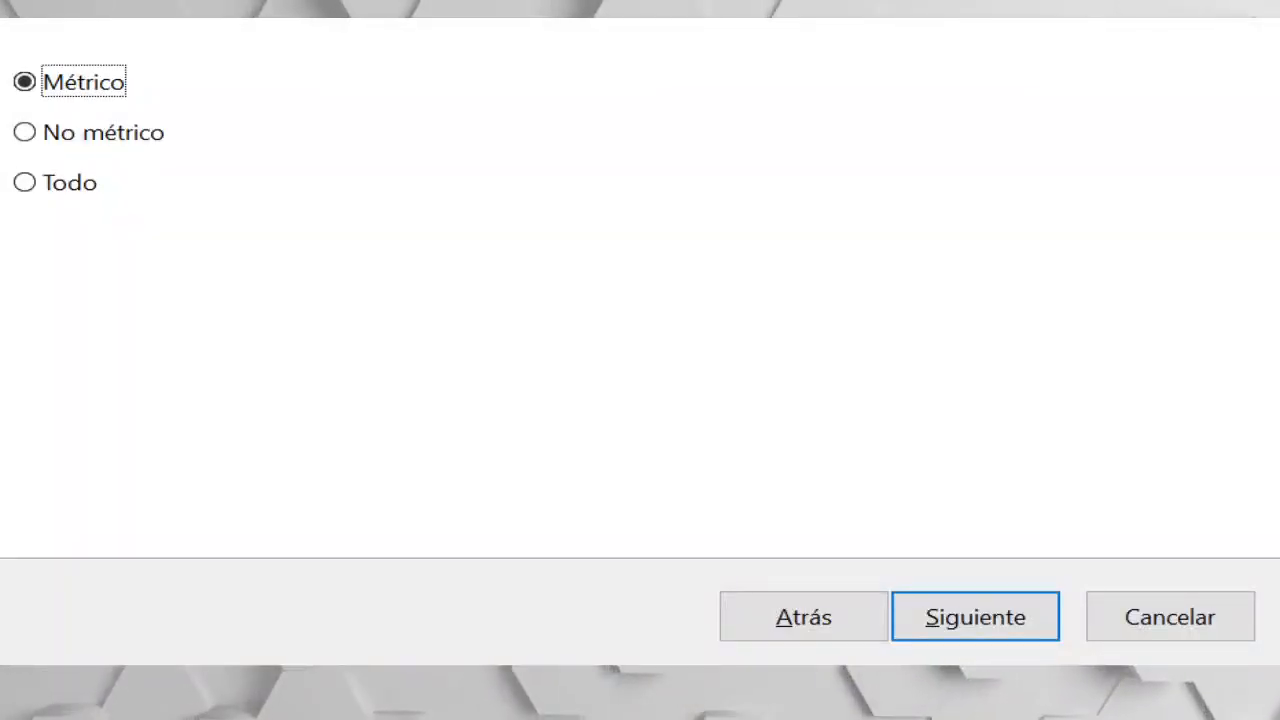
click(25, 182)
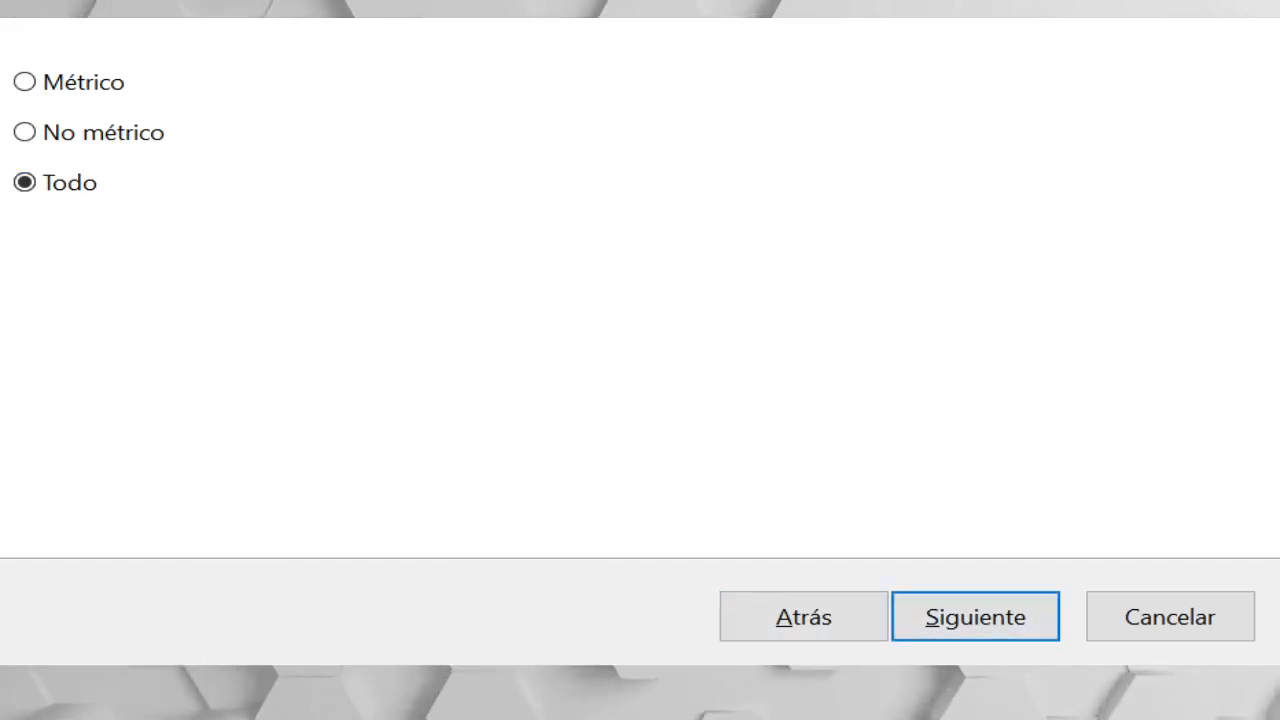
click(975, 617)
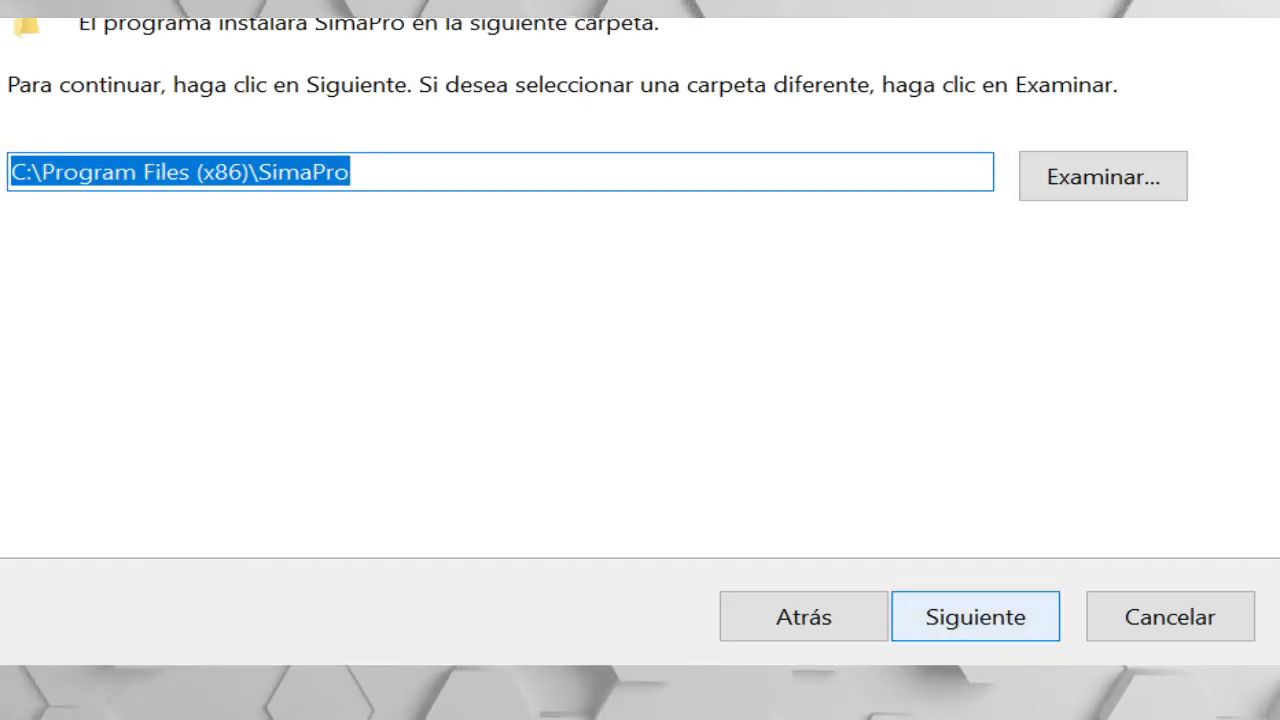
Accept the default program, database and Start menu folders, keep the desktop icon option, and start the installation
click(975, 617)
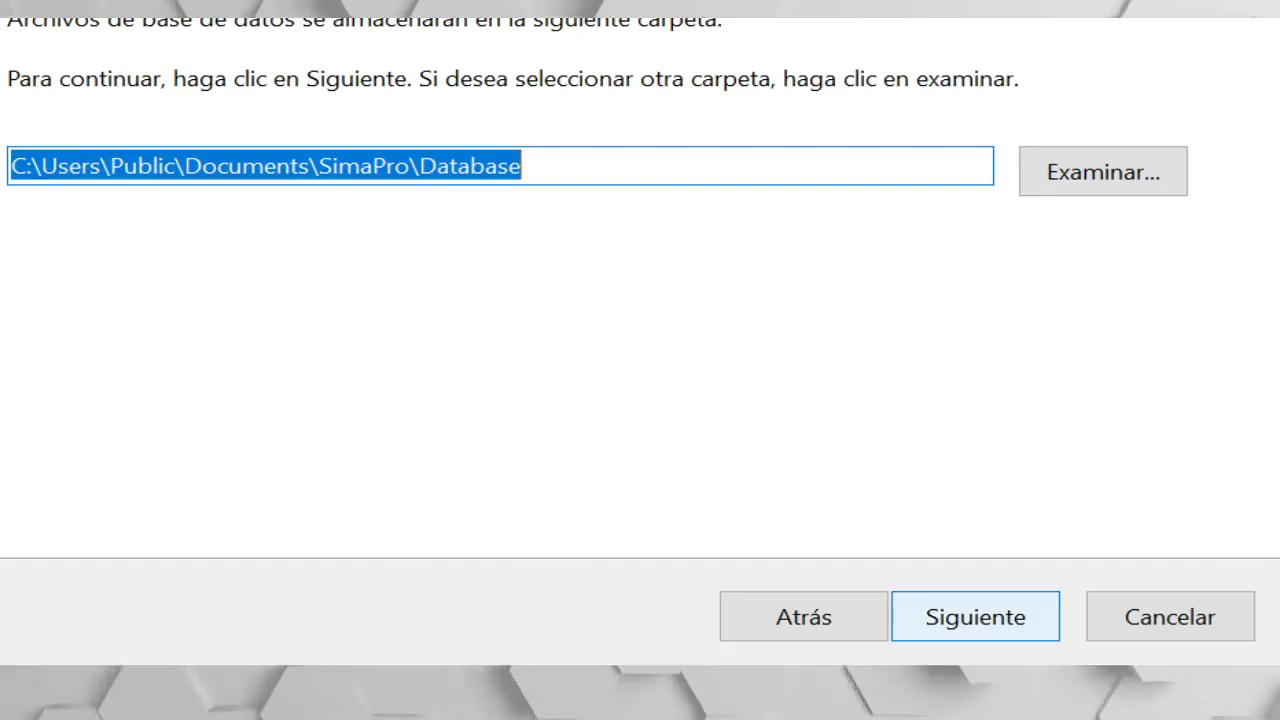
click(975, 617)
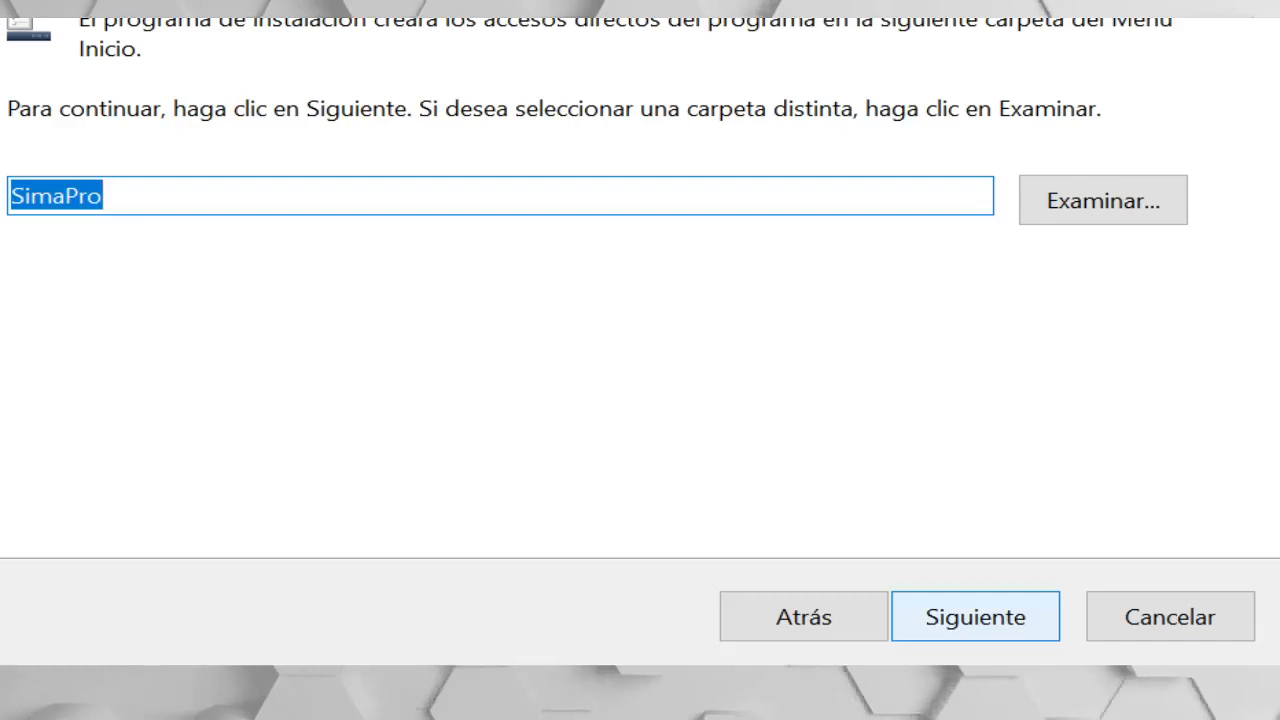
click(975, 617)
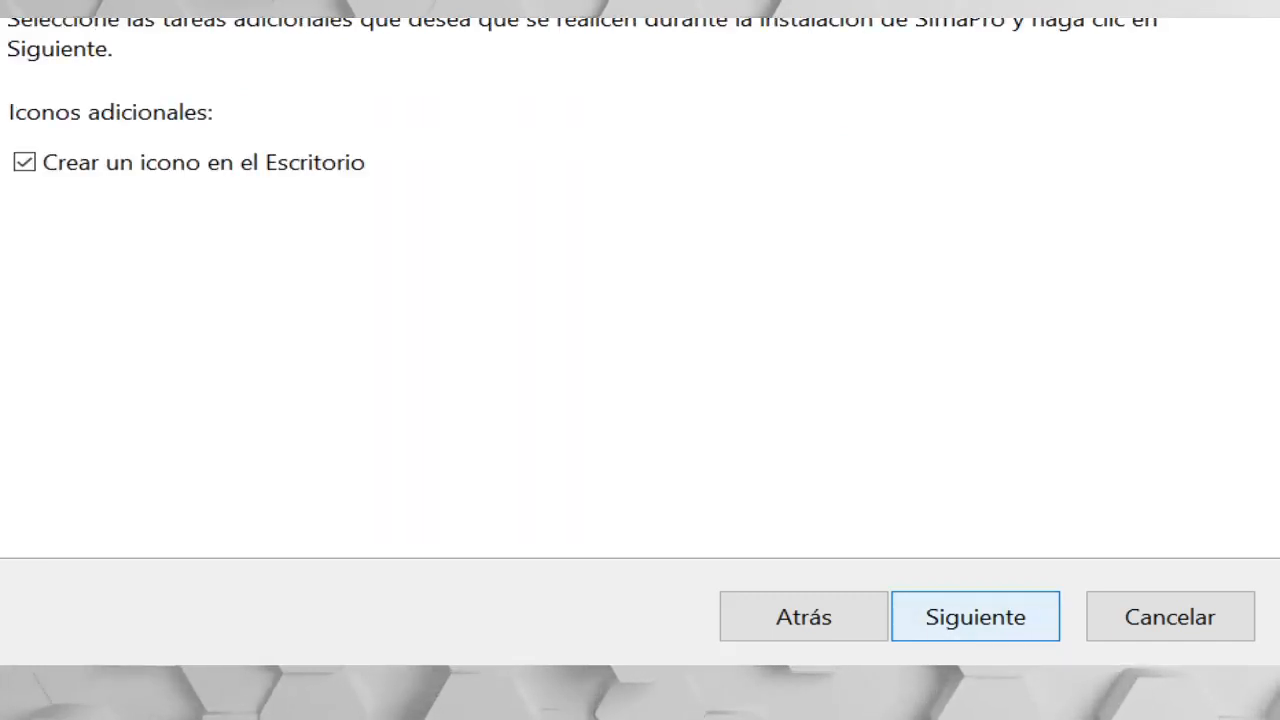
click(975, 617)
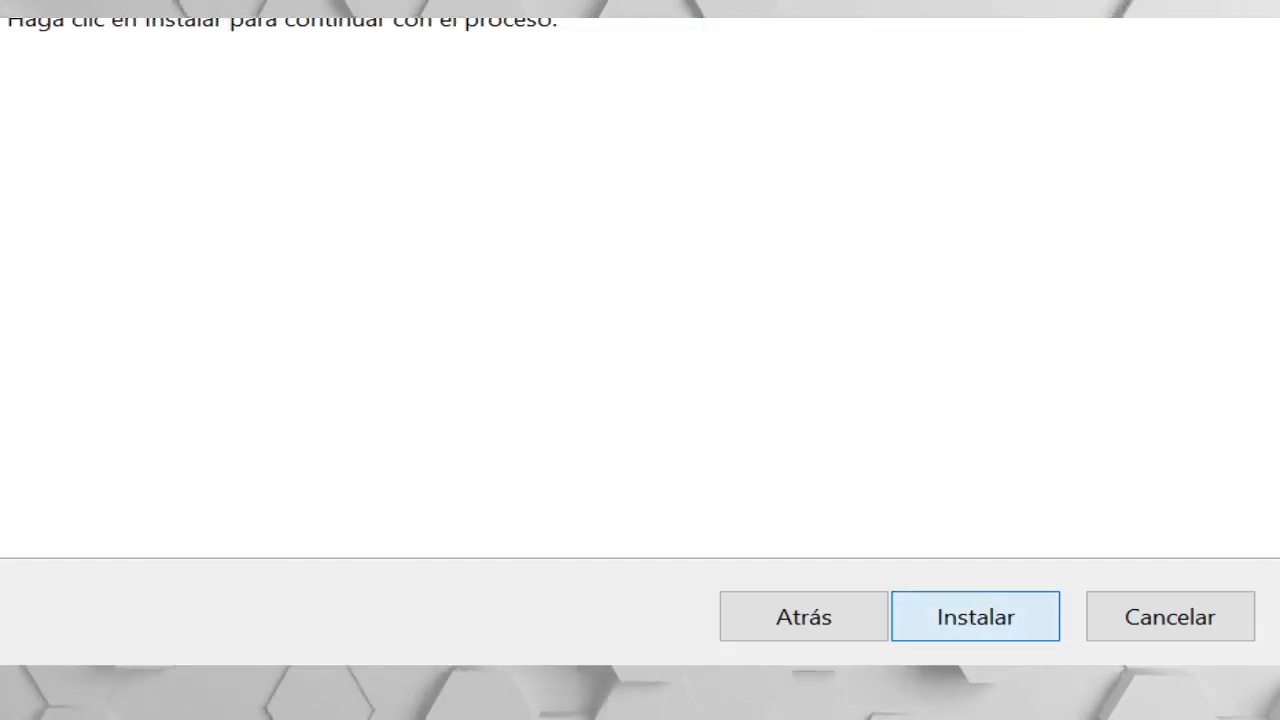
click(975, 617)
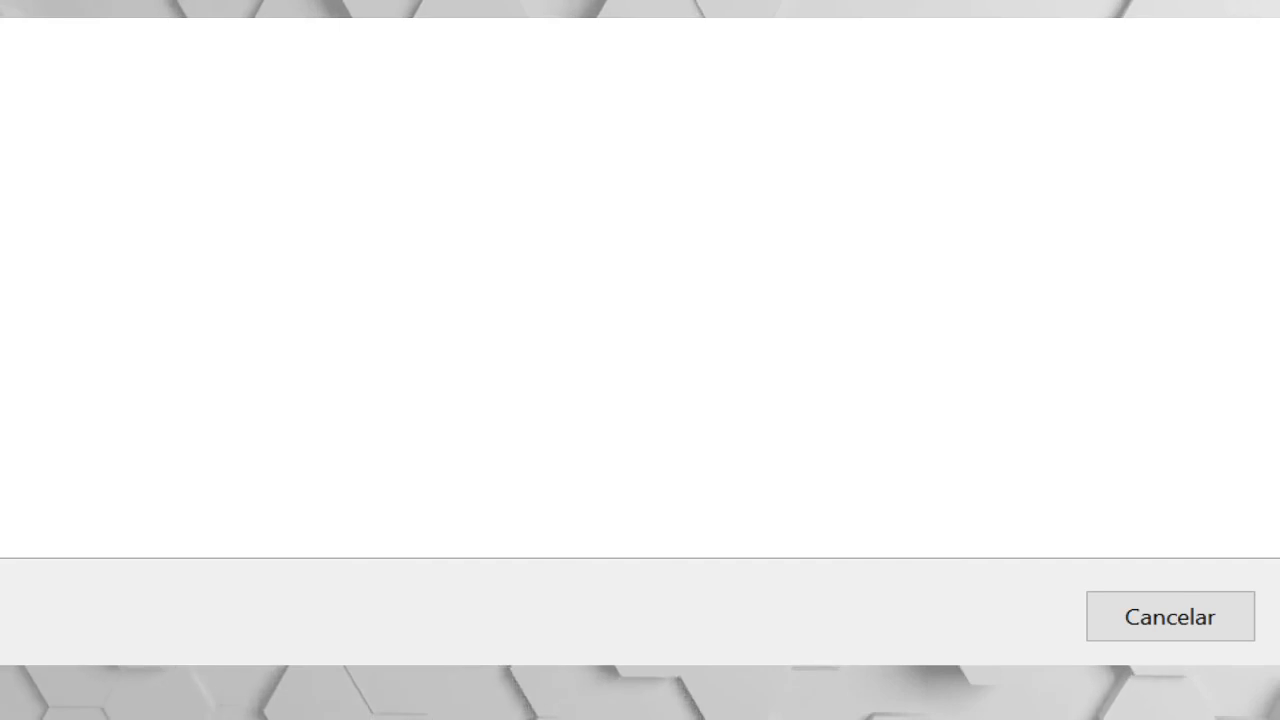
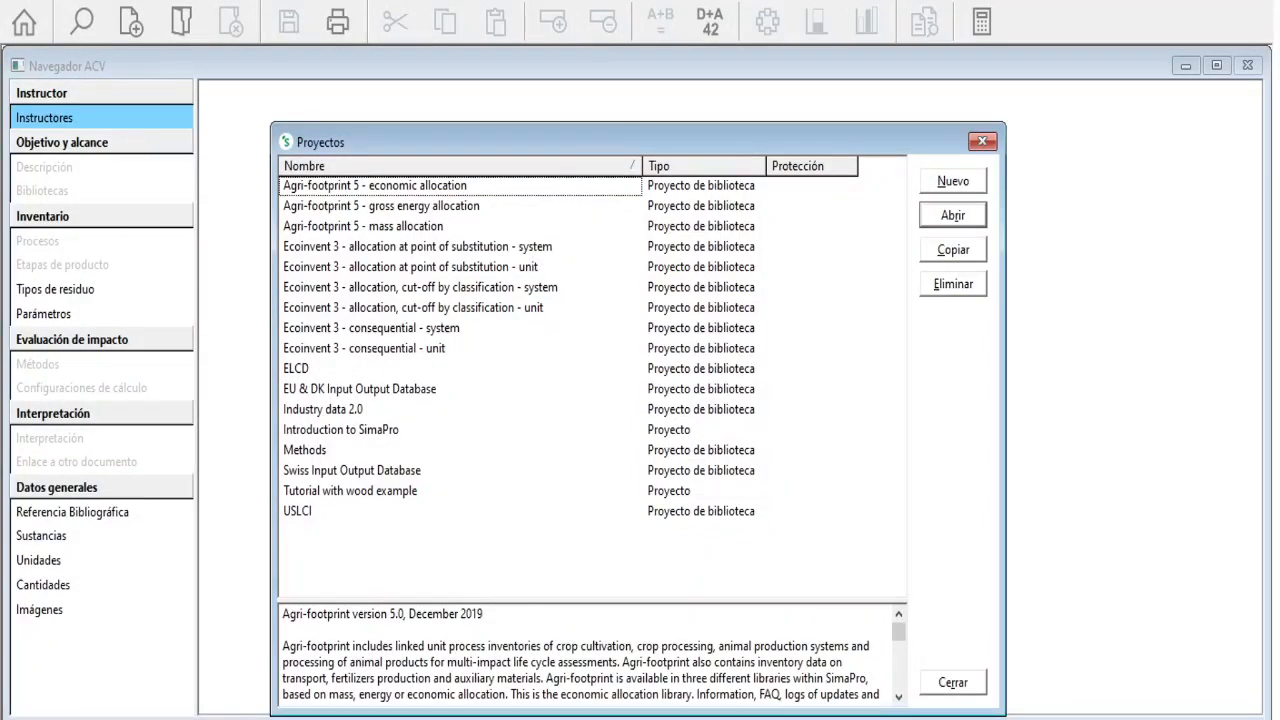
In SimaPro, read the descriptions of the Ecoinvent 3 allocation at point of substitution and EU & DK Input Output Database libraries
drag(640, 142, 638, 102)
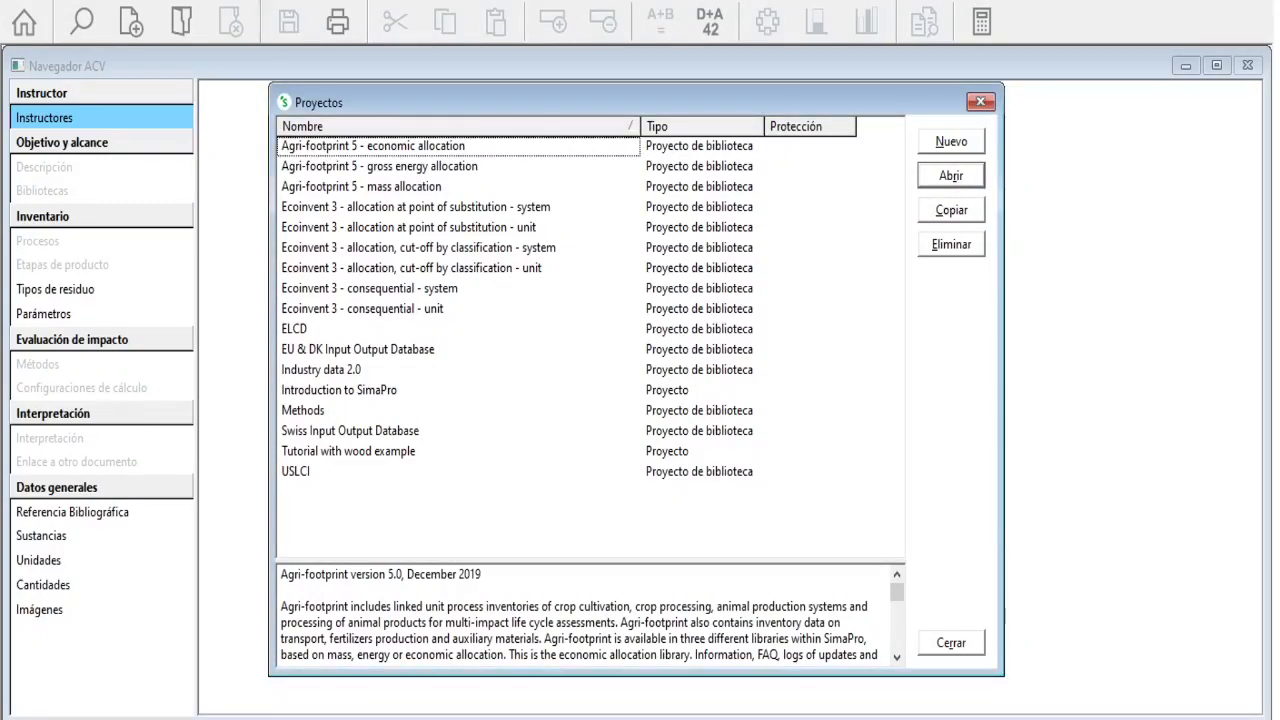
click(408, 227)
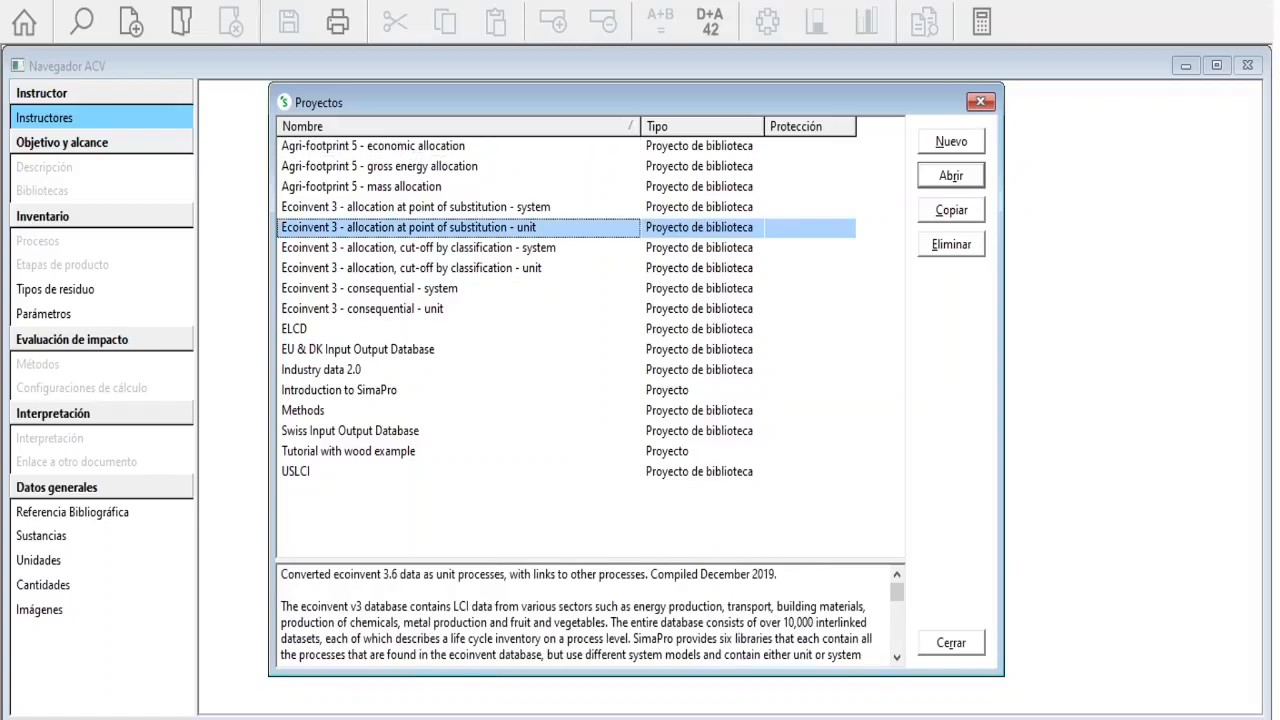
click(416, 207)
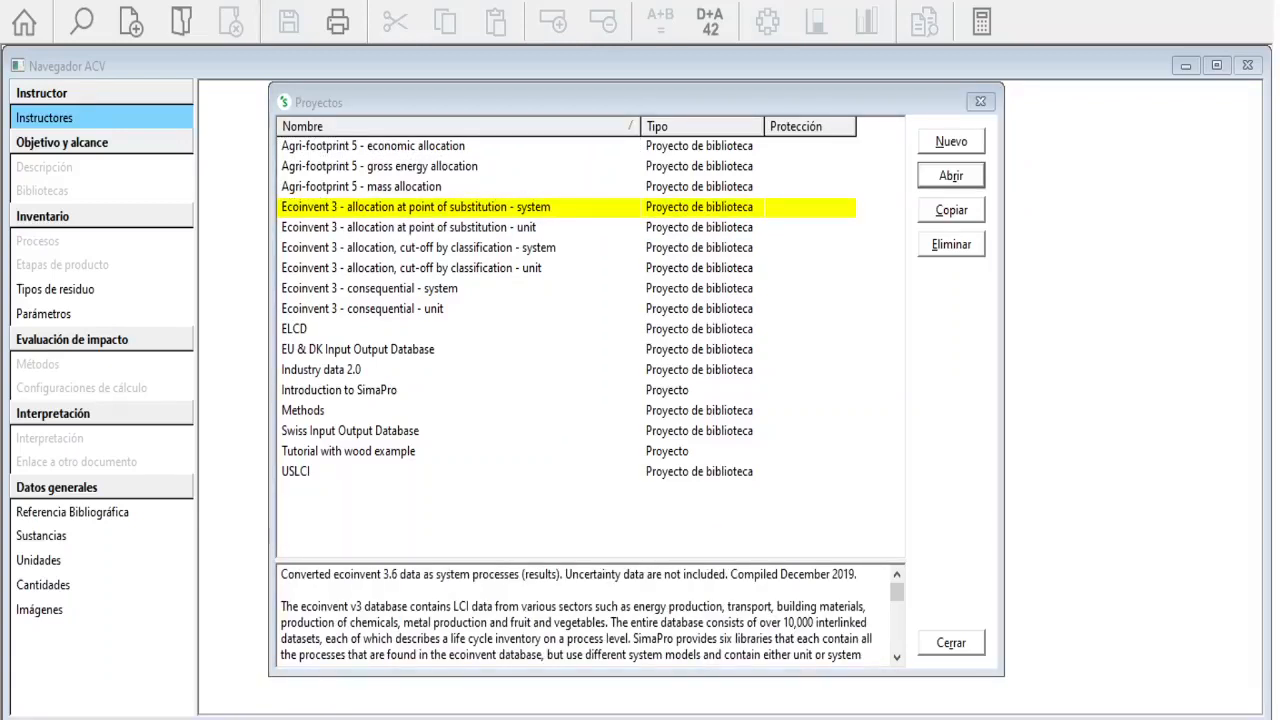
click(416, 207)
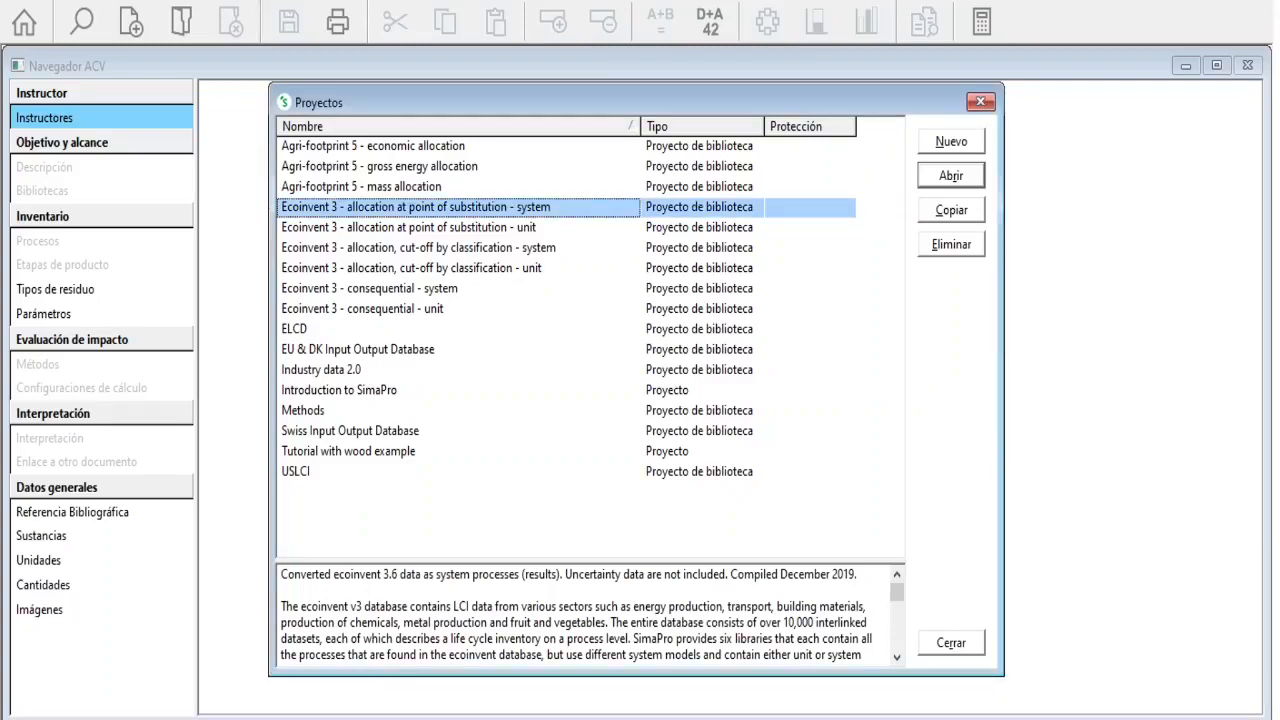
click(358, 350)
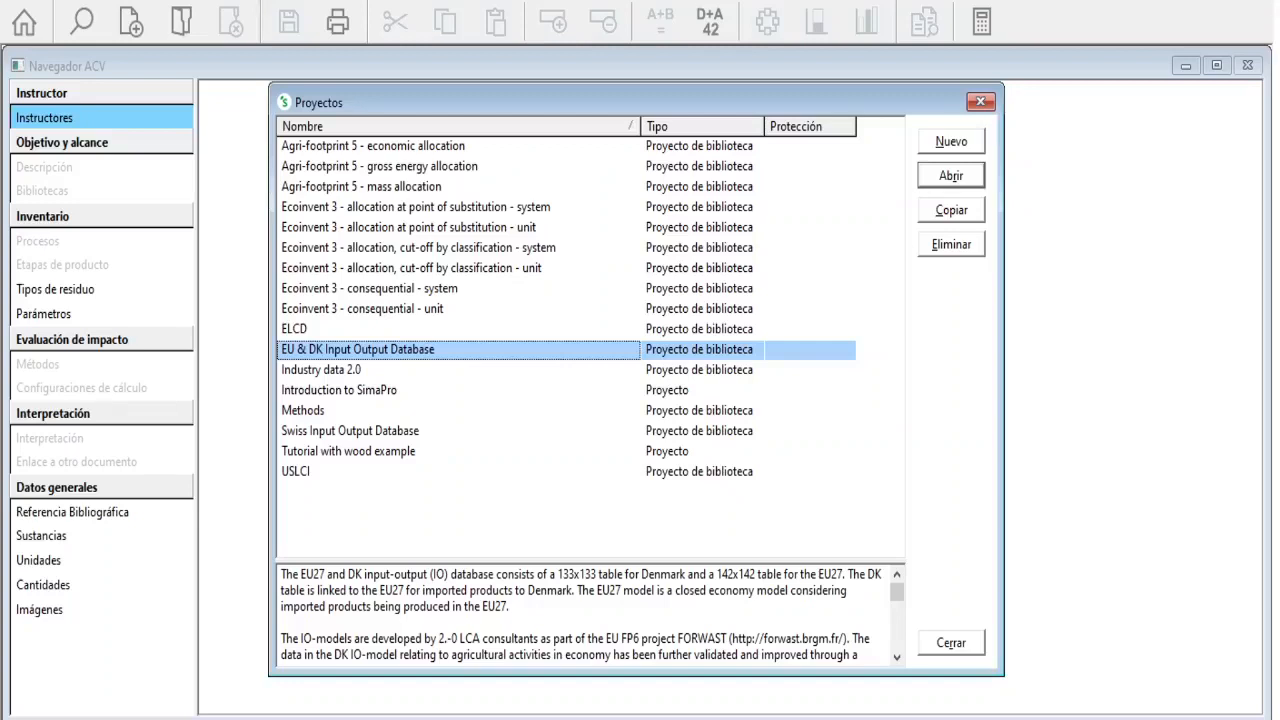
Create a new project named Test001 and enable all six Ecoinvent 3 libraries and the EU & DK Input Output Database
click(951, 141)
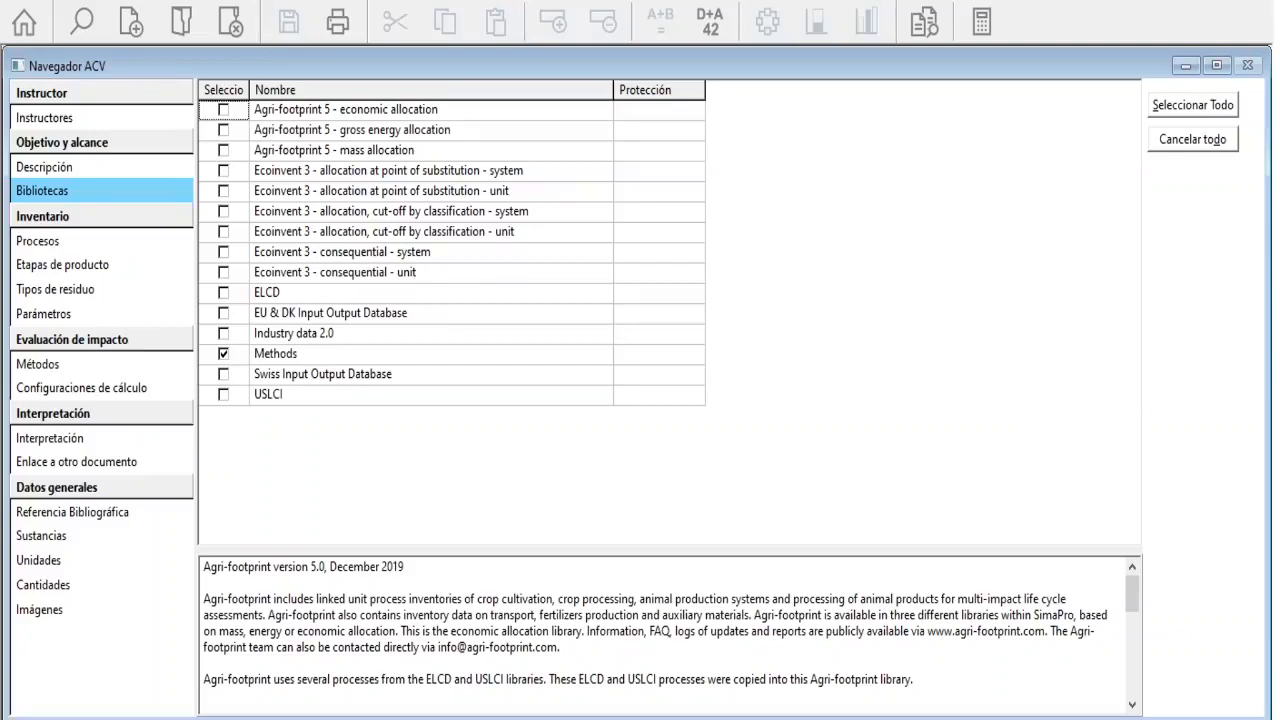
click(223, 171)
click(223, 191)
click(223, 212)
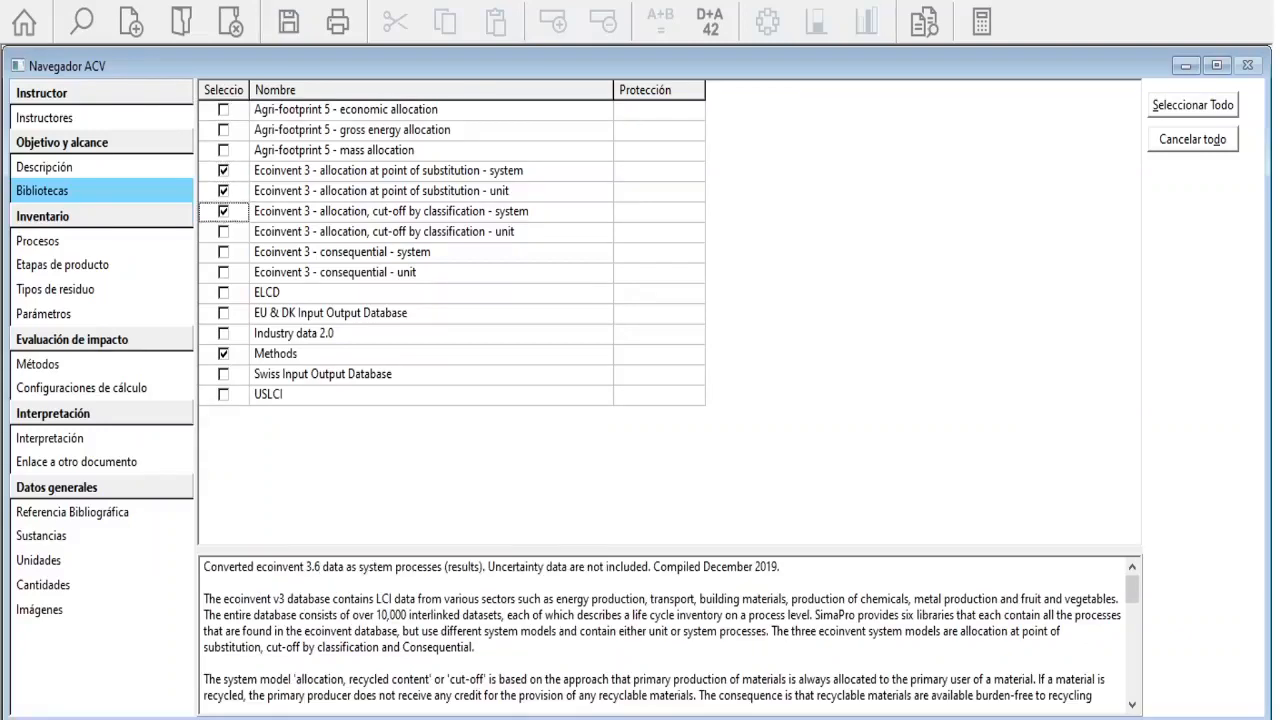
click(223, 232)
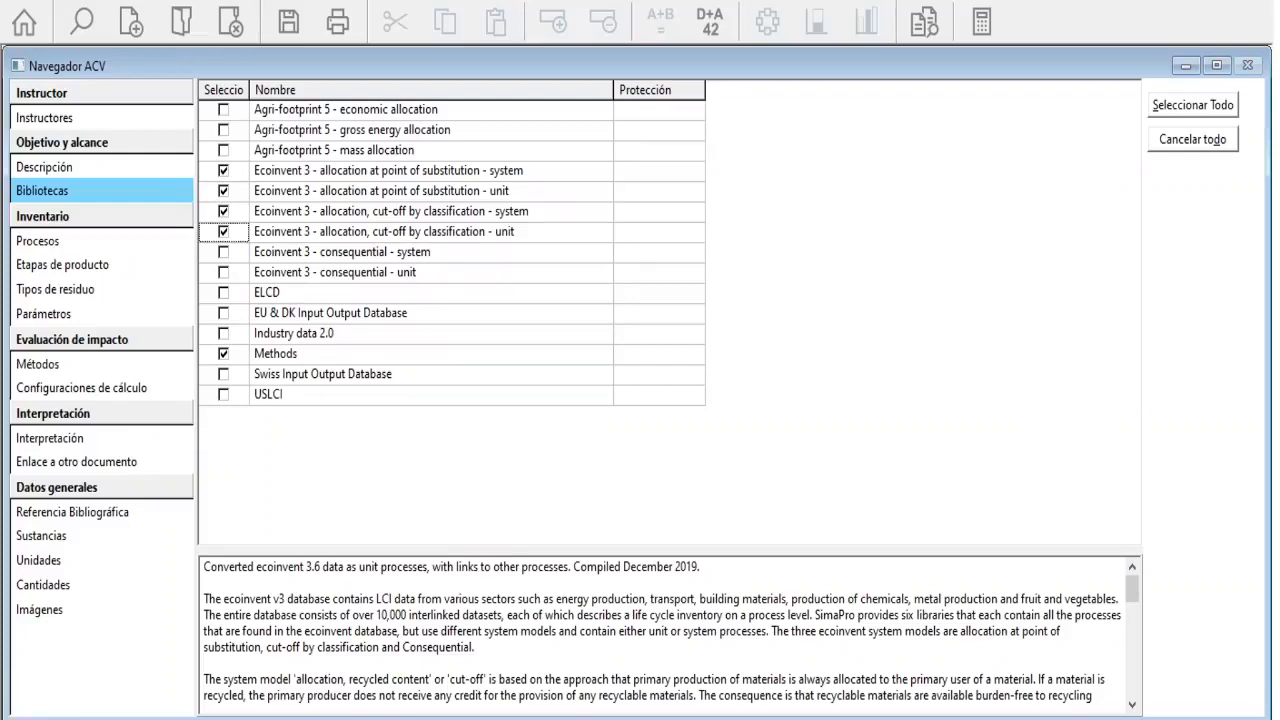
click(223, 313)
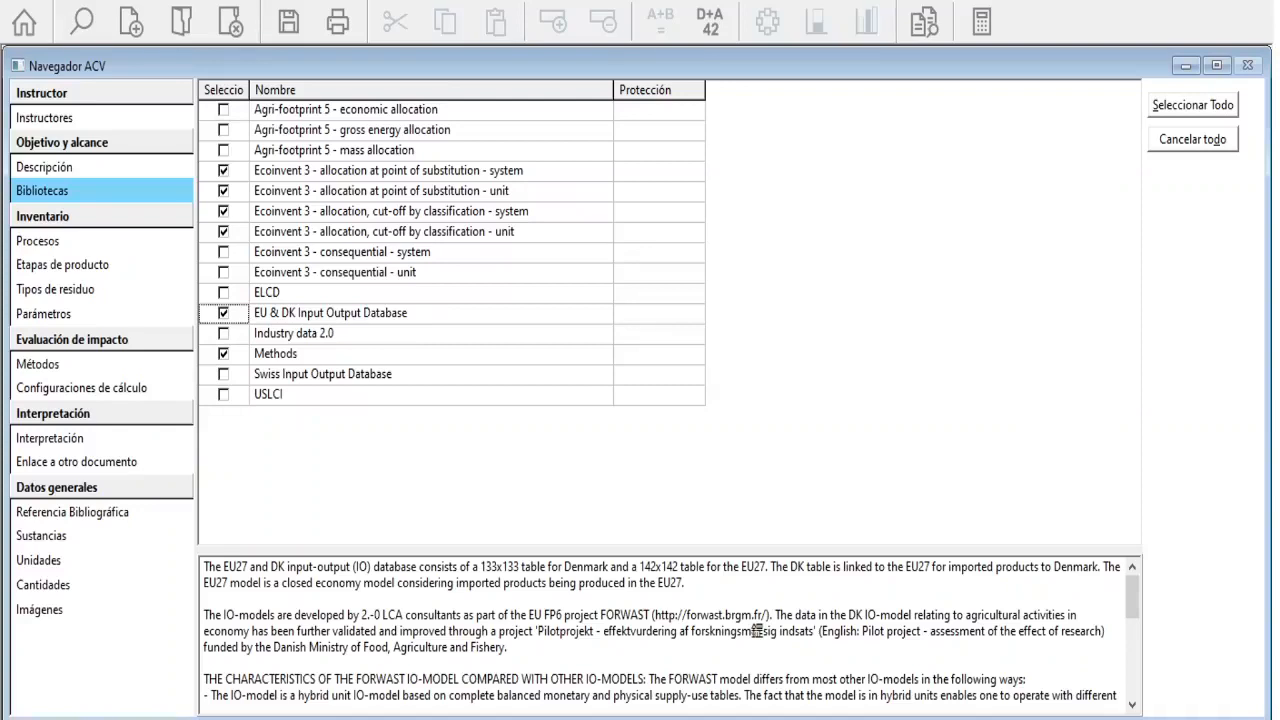
click(223, 252)
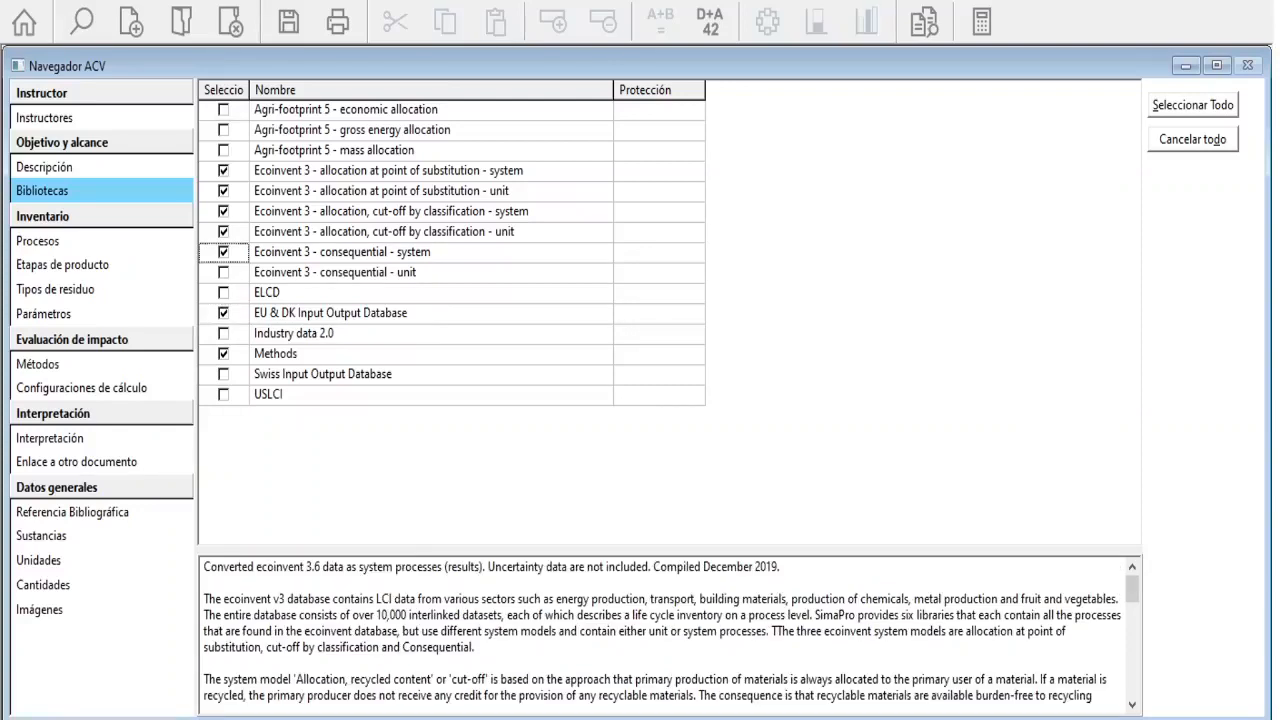
click(223, 272)
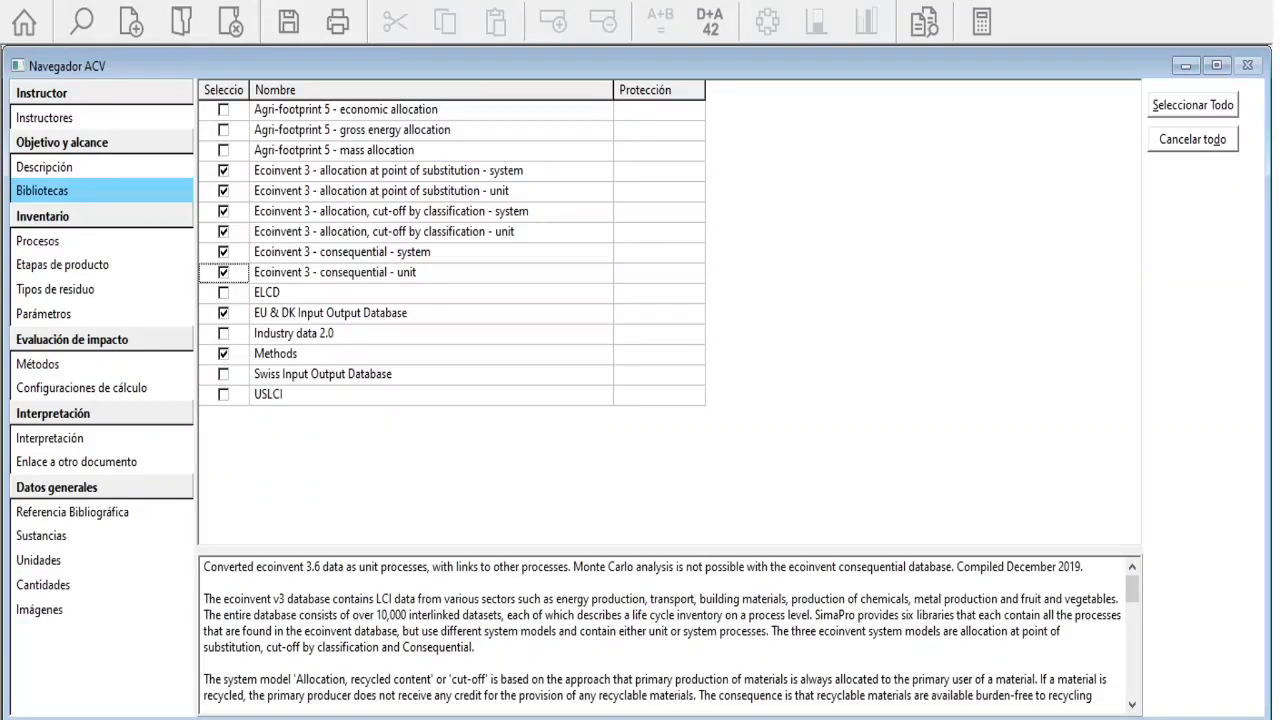
Review the Test001 project's description form and its library selection
click(44, 167)
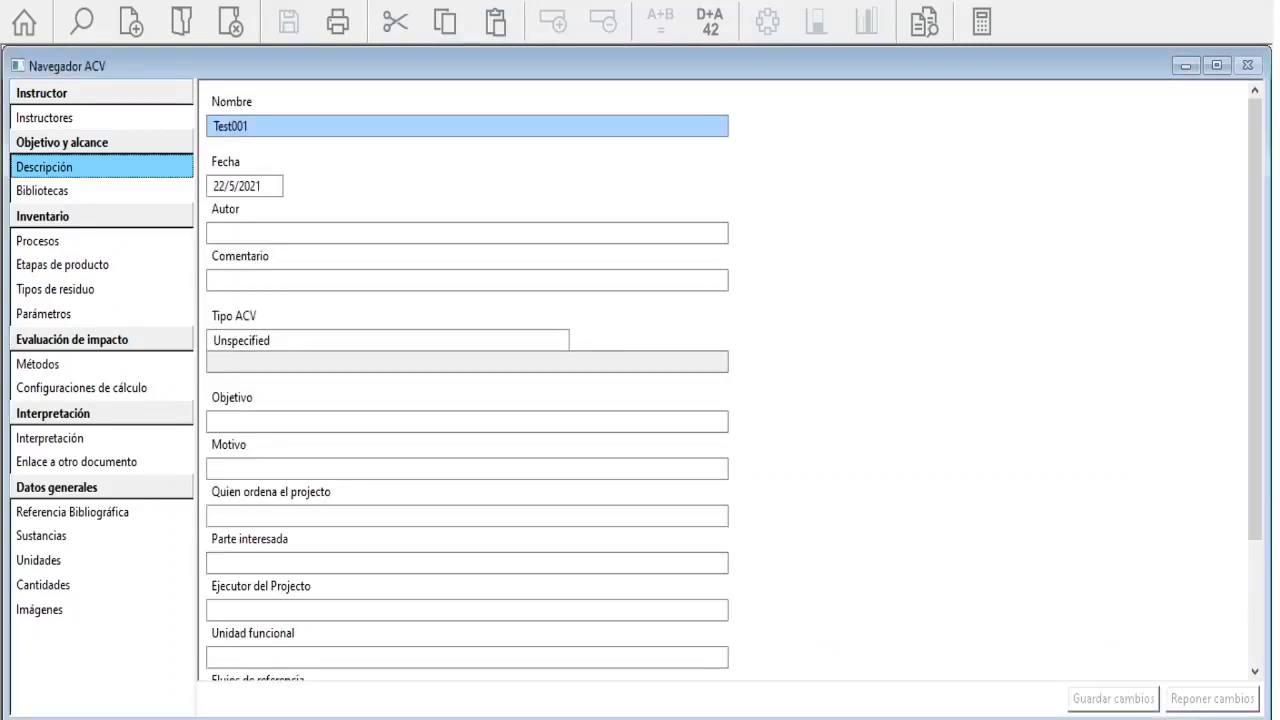
click(42, 191)
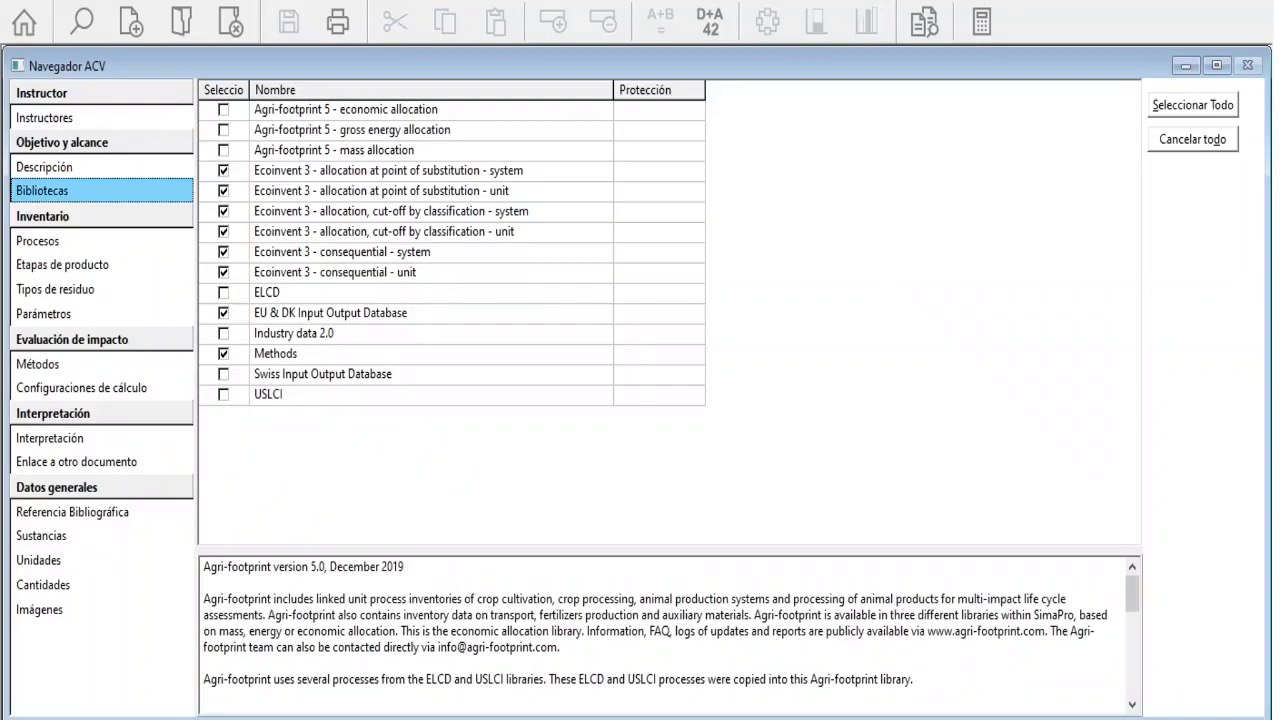
click(44, 167)
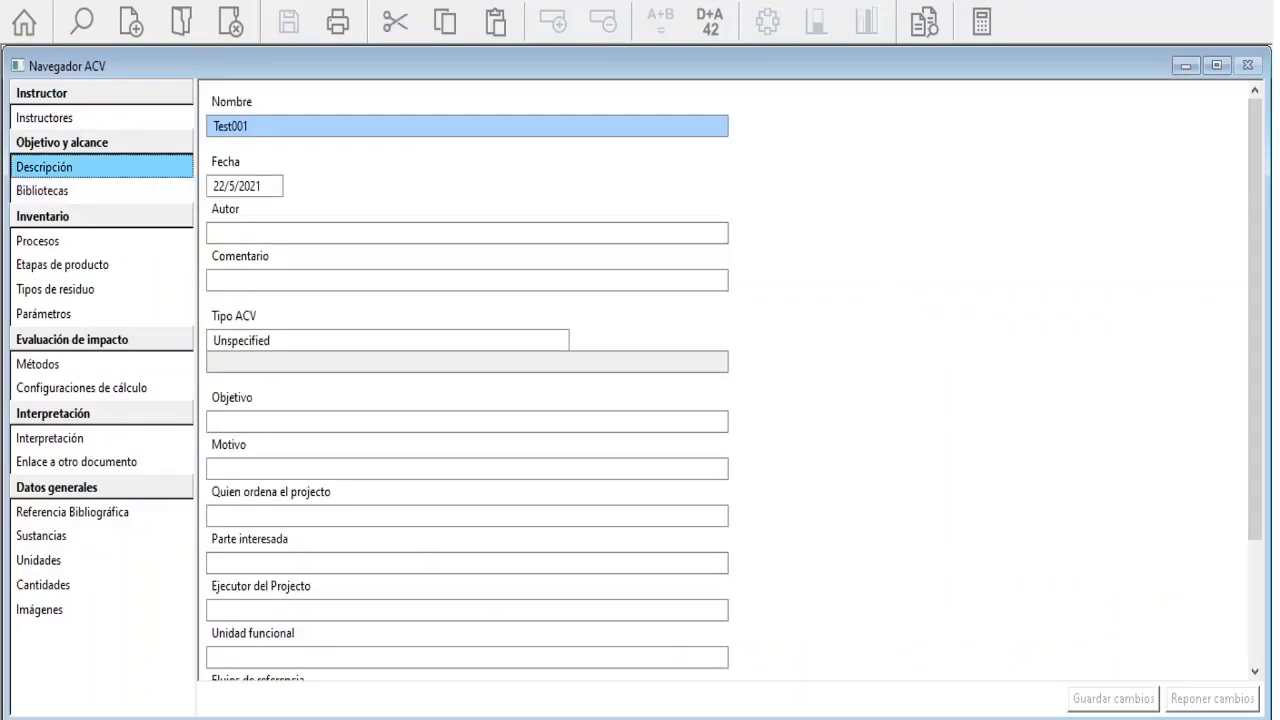
Open the inventory's process list, collapse the tree to its main categories, and check the product stages before returning to the processes
click(38, 241)
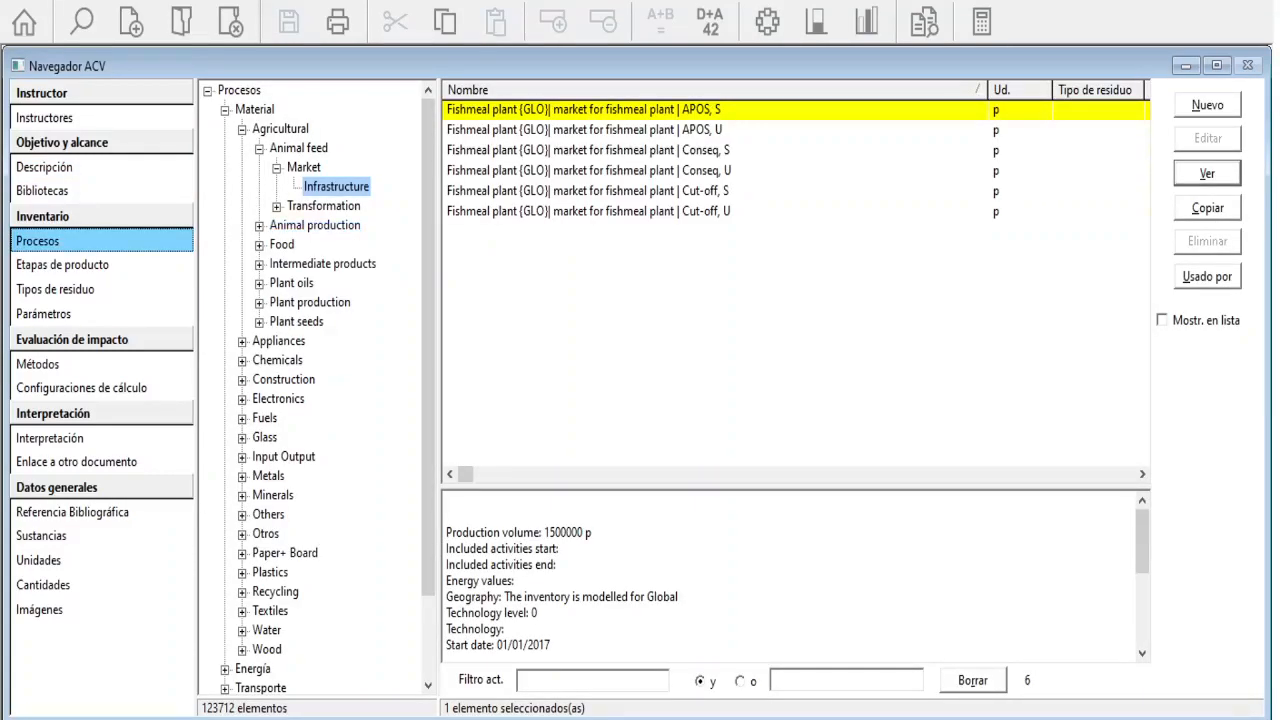
click(259, 149)
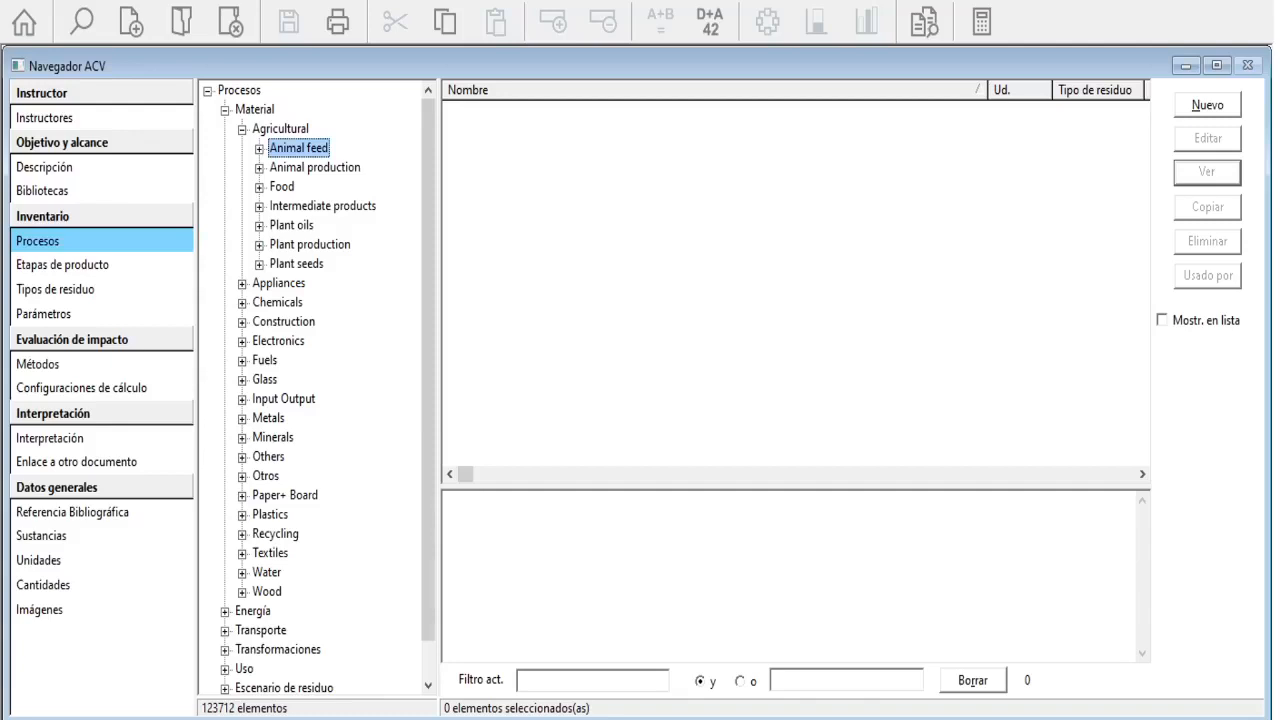
click(242, 130)
click(225, 110)
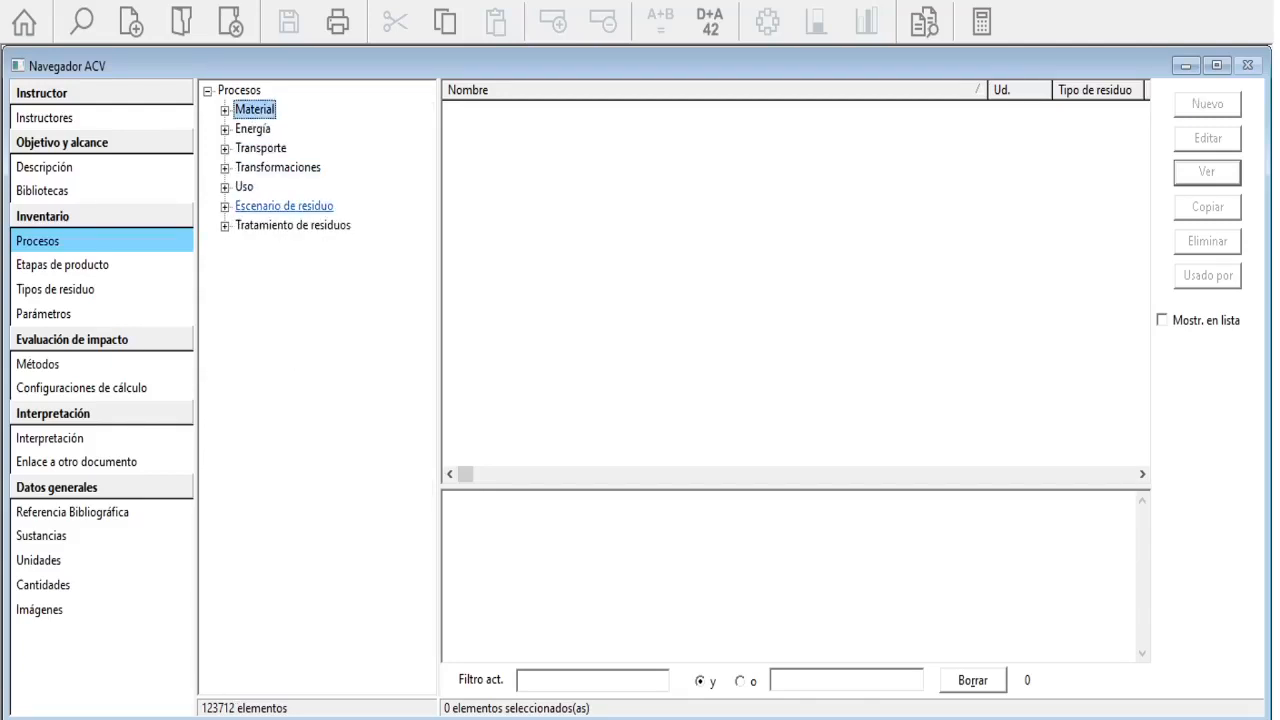
click(62, 264)
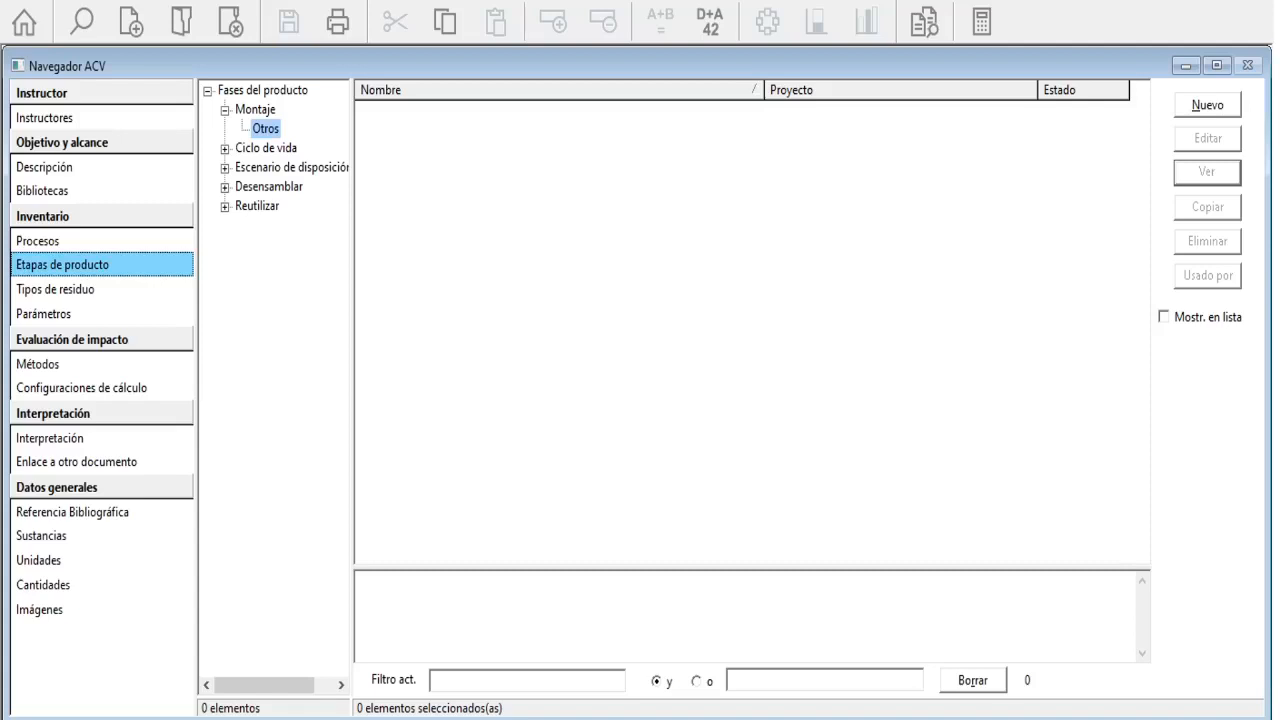
click(38, 241)
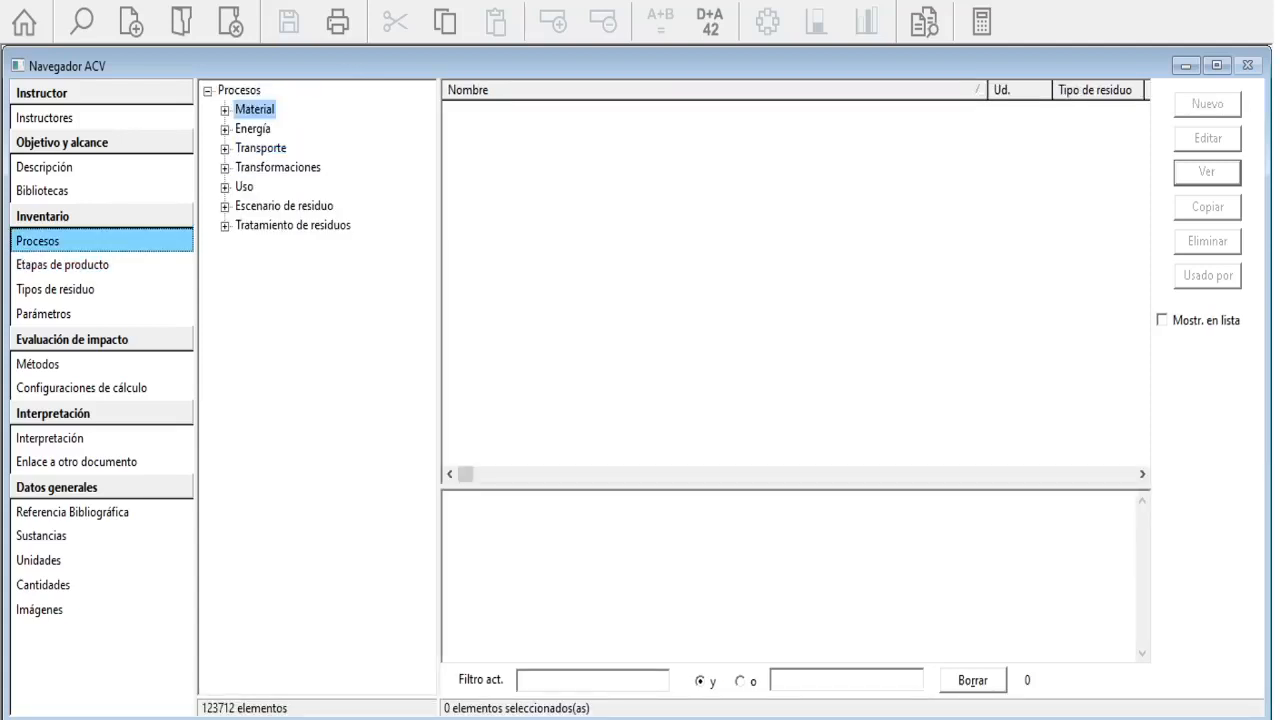
Browse the Denmark 2003 processes under Material > Input Output and read the description of the processed fruits and vegetables entry
click(225, 110)
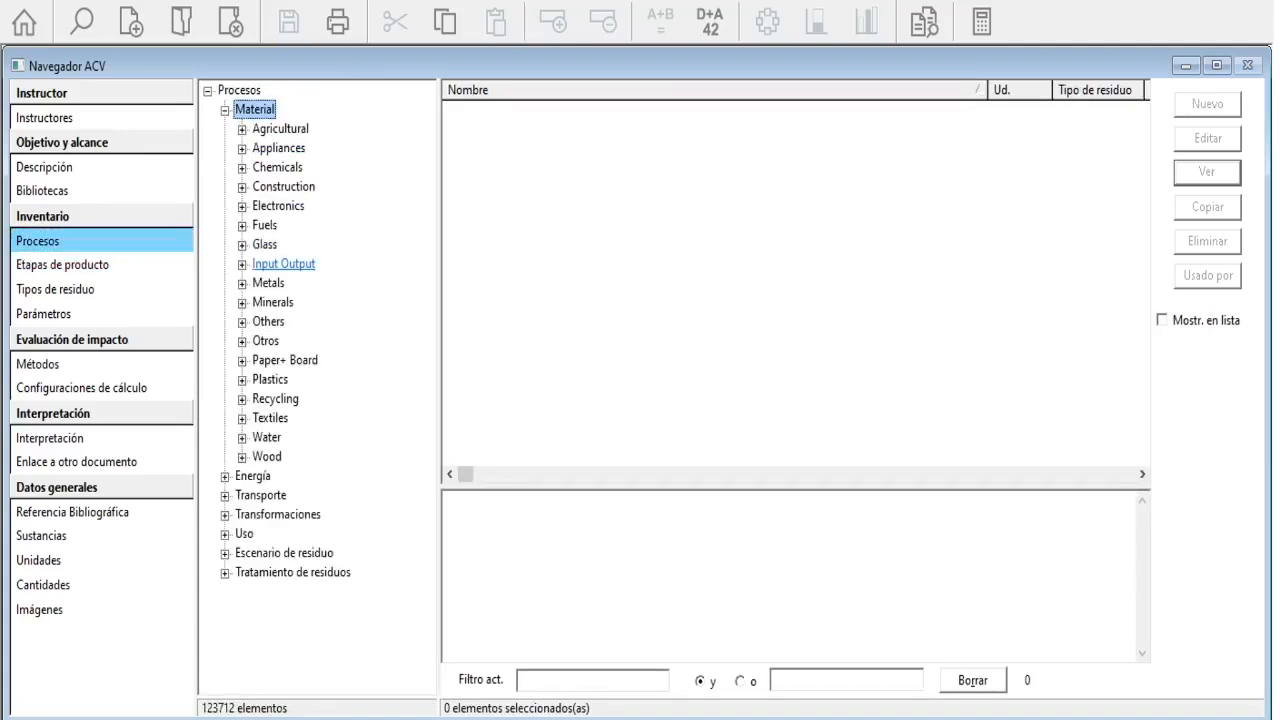
click(242, 264)
click(303, 283)
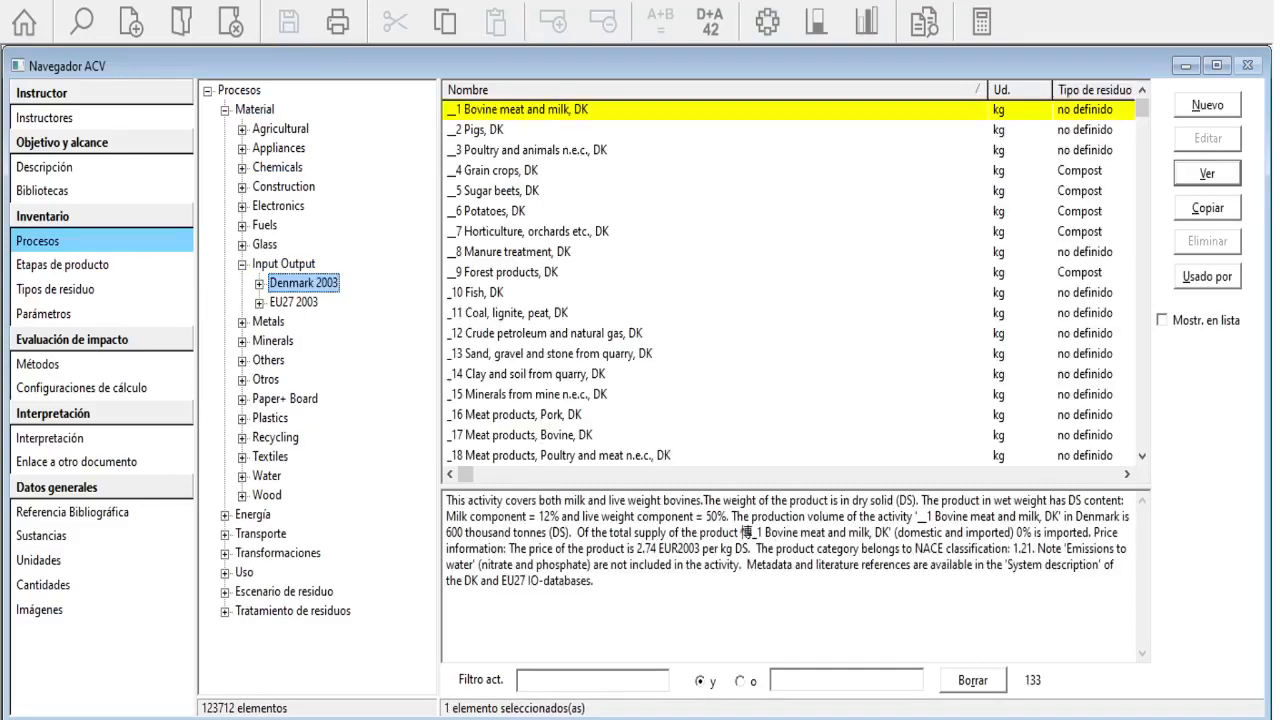
click(515, 313)
scroll(714, 283, down, 10)
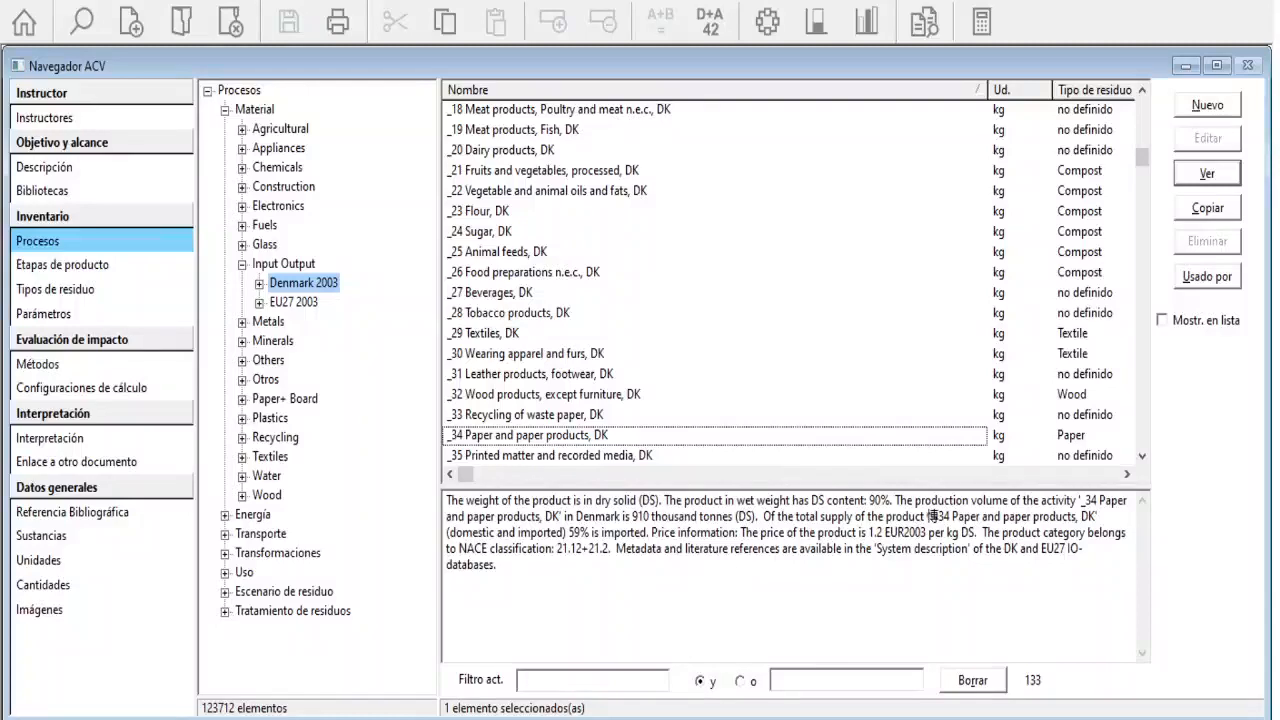
click(543, 171)
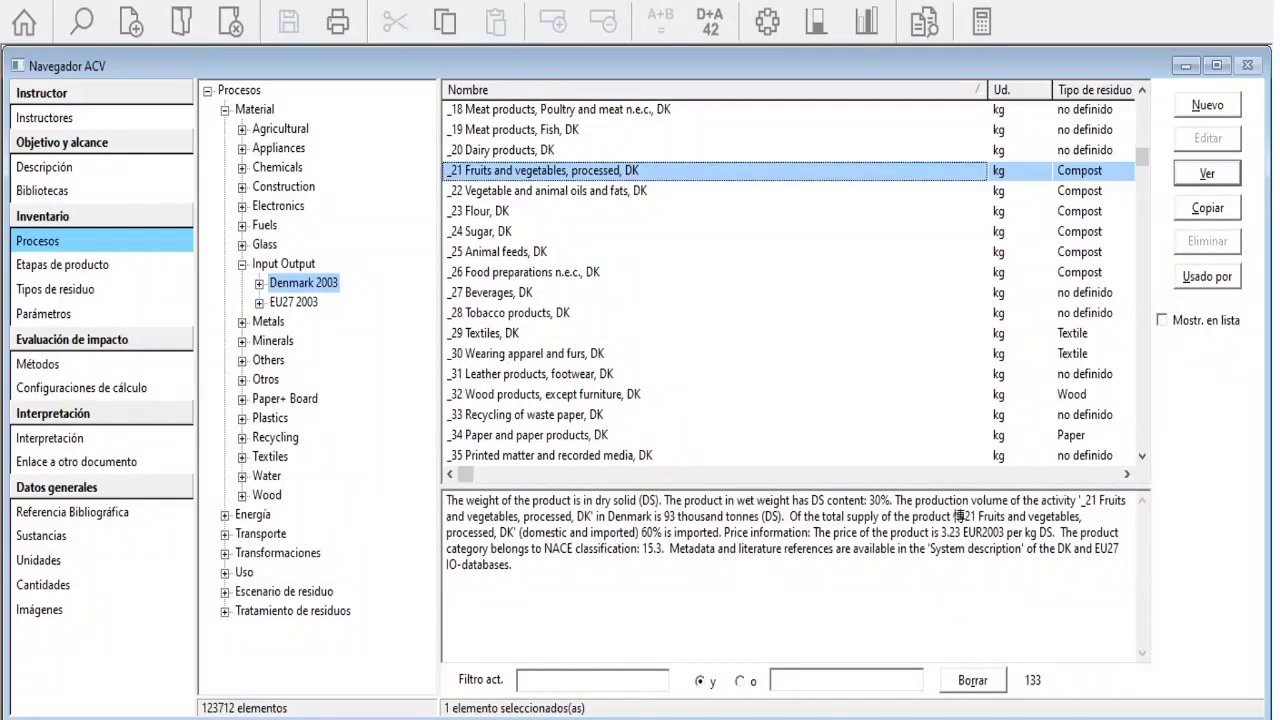
double_click(543, 171)
scroll(600, 251, up, 1)
scroll(600, 440, down, 1)
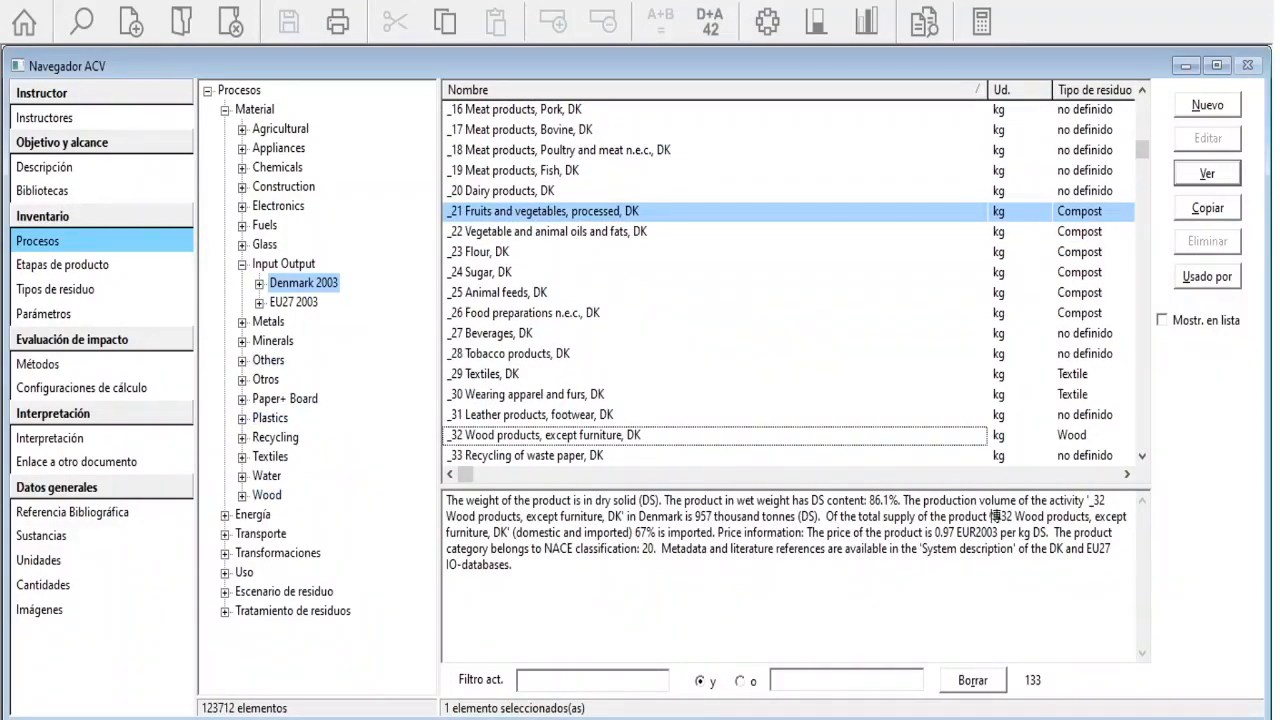
Browse the market processes under Textiles, including the description of the flax fibre APOS, S process
click(241, 456)
click(286, 475)
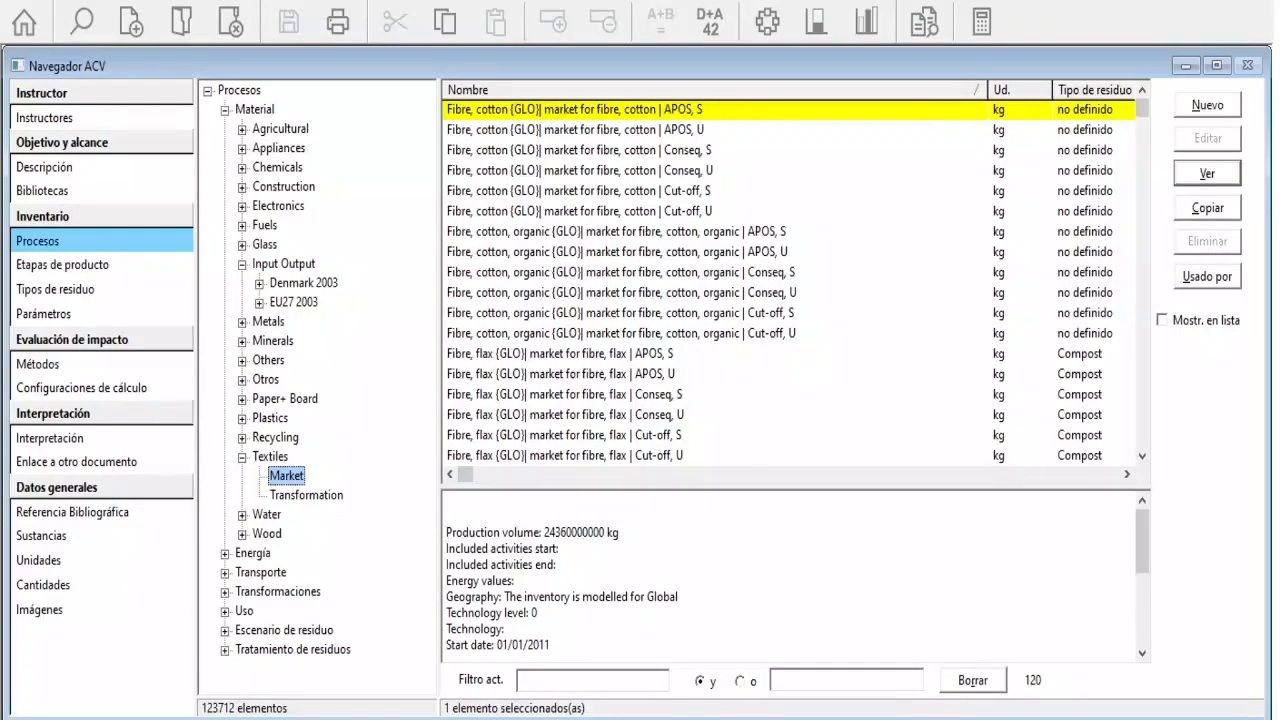
click(560, 354)
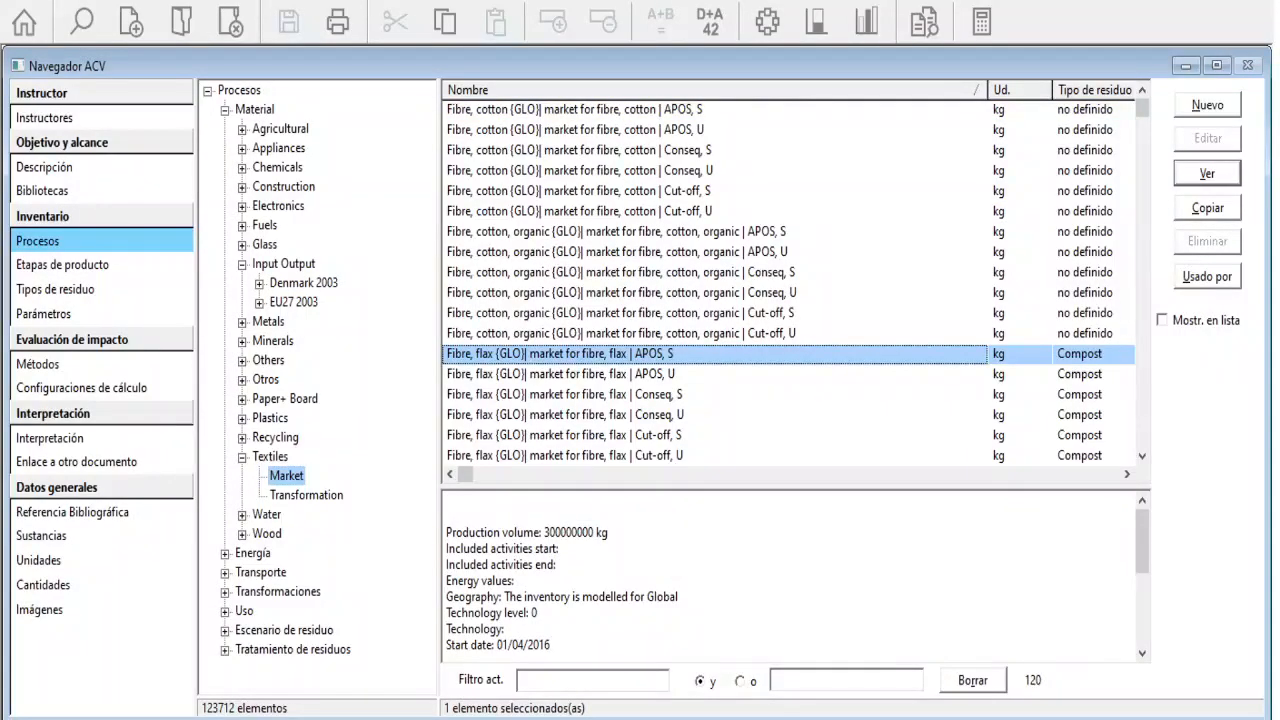
drag(1142, 108, 1142, 437)
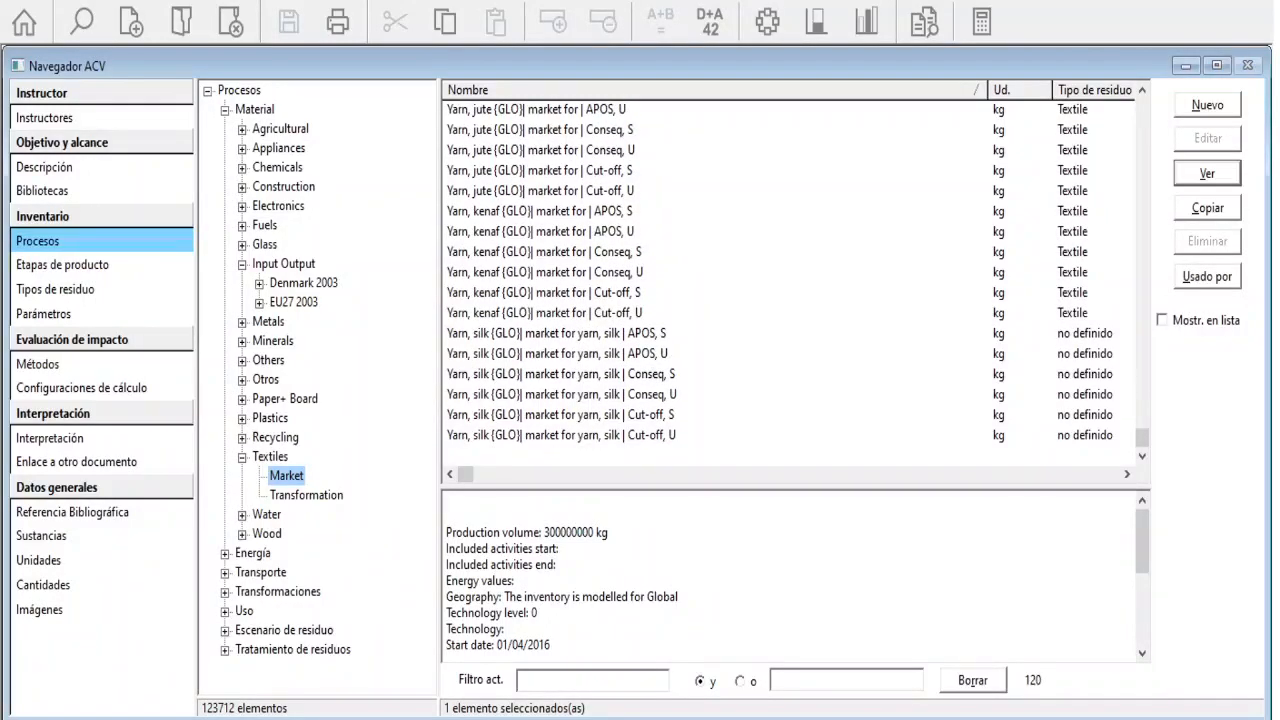
Browse the market processes under Electronics > Devices, checking the electric scooter charger, desktop computer and laptop entries
click(241, 205)
click(298, 225)
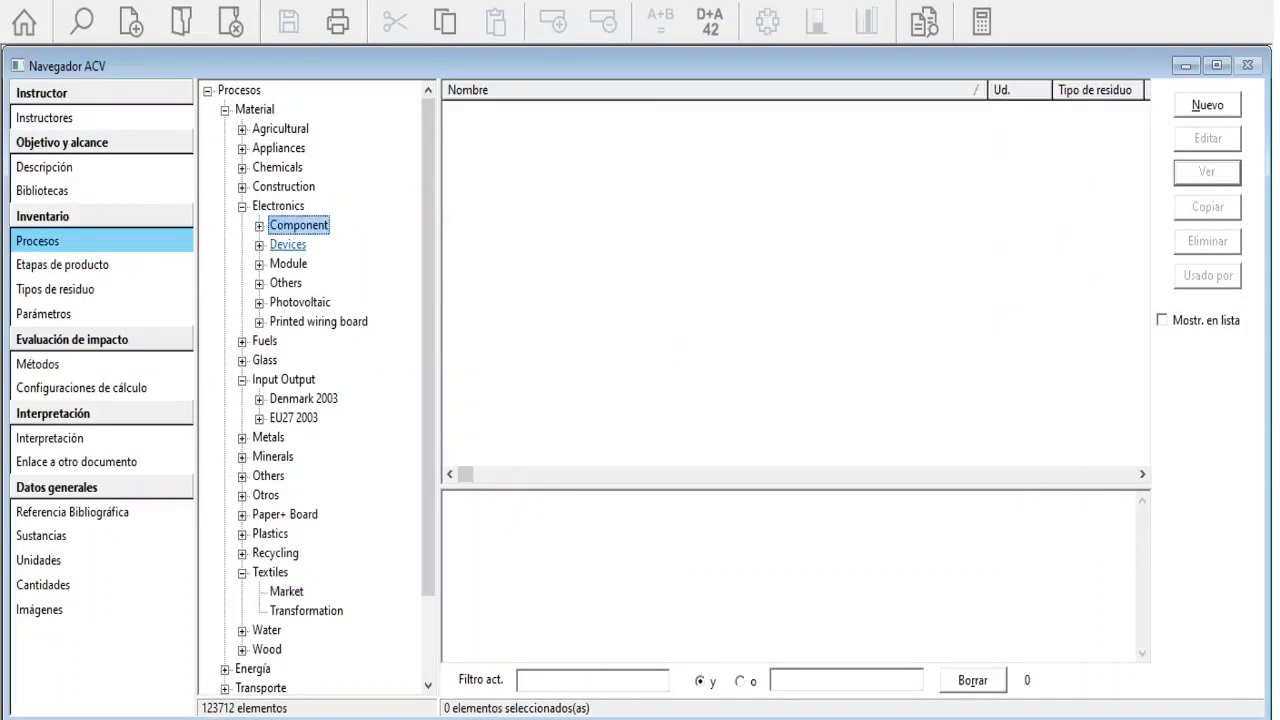
click(259, 245)
click(303, 264)
click(560, 252)
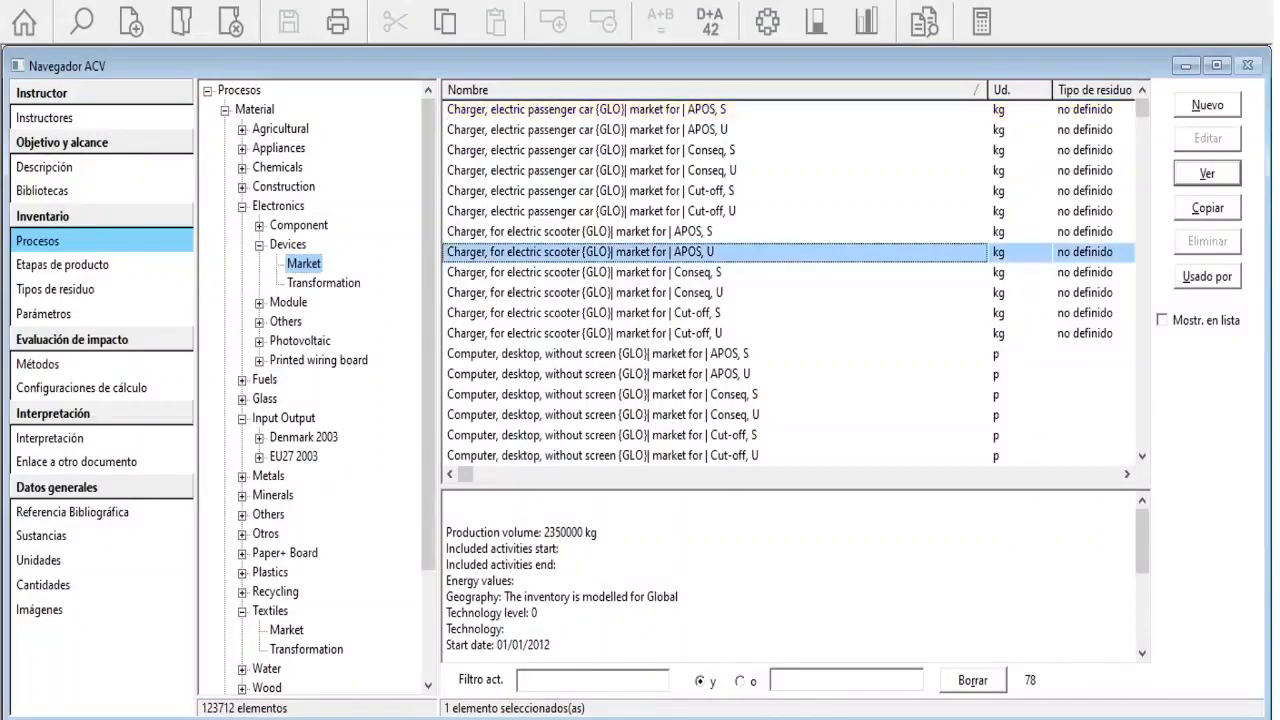
click(598, 374)
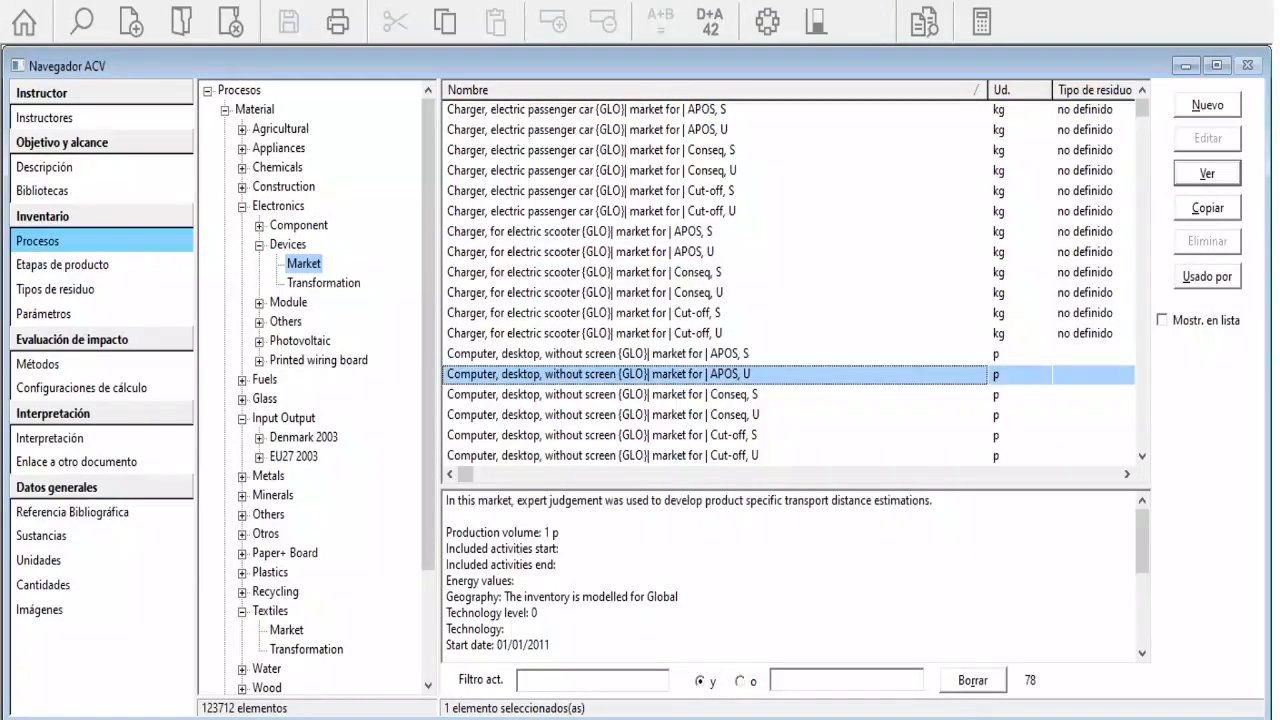
scroll(790, 280, down, 5)
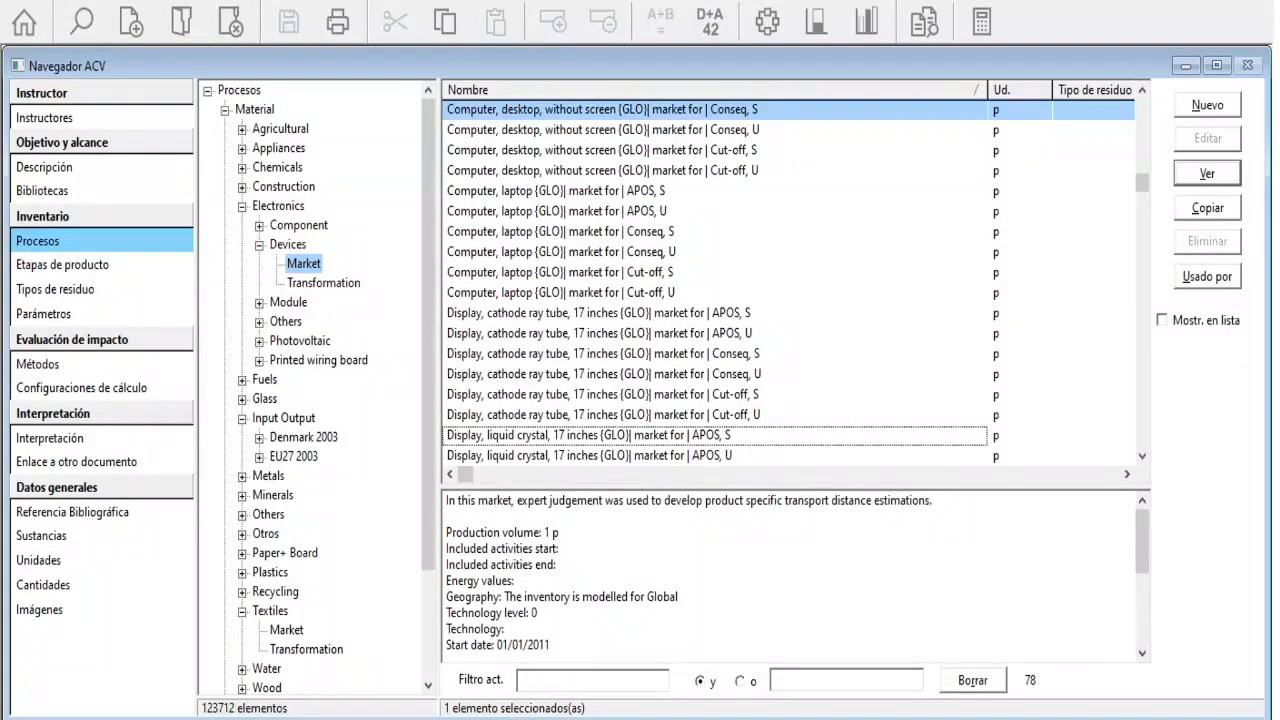
shift+click(560, 272)
click(560, 231)
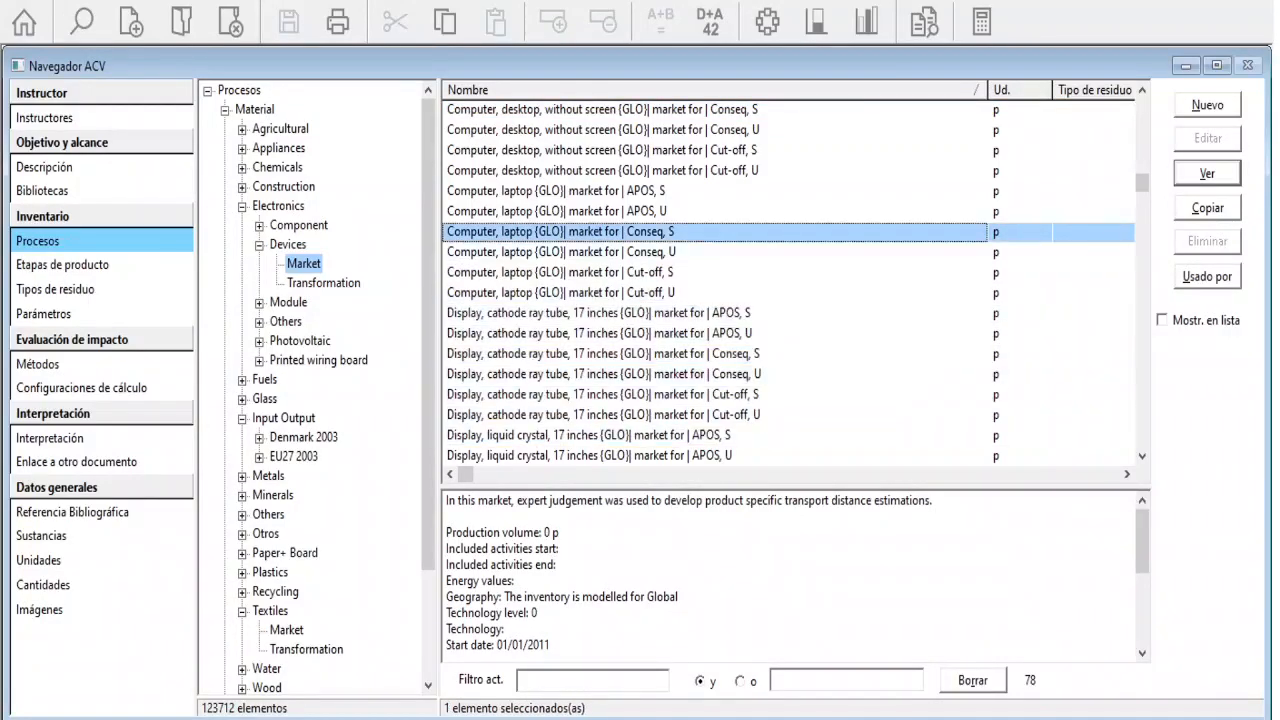
Open the process "Computer, desktop, without screen {GLO}| market for | Conseq, S" for viewing
key(ctrl+Up)
key(ctrl+Up)
key(ctrl+Up)
key(ctrl+Up)
key(ctrl+Up)
key(ctrl+Up)
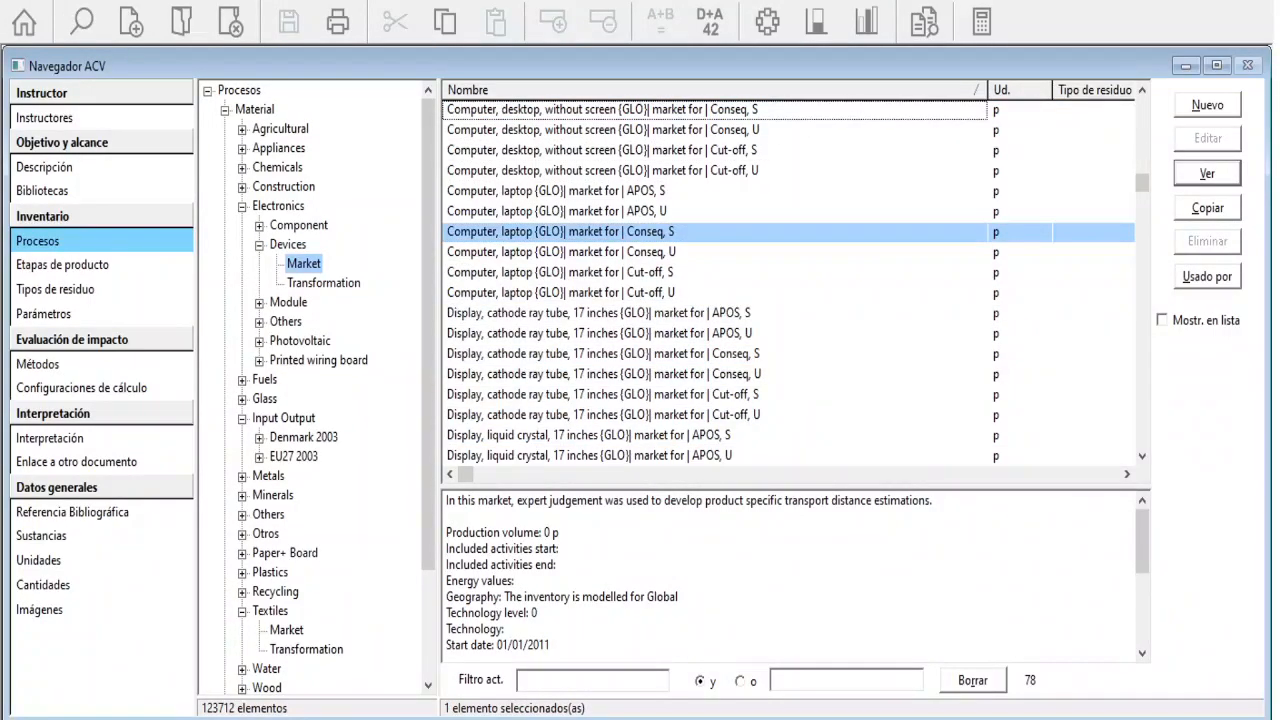
key(space)
key(Return)
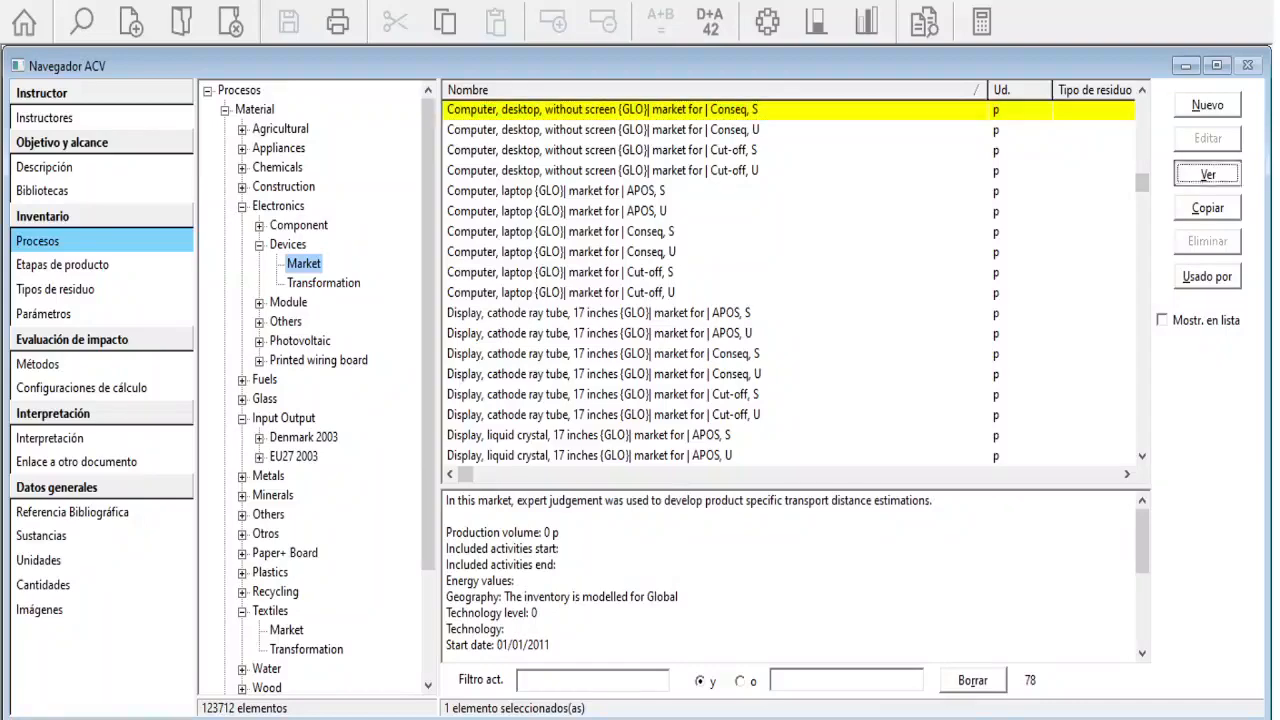
Read the desktop computer process's documentation, including its comment, data treatment and external link
scroll(640, 400, down, 10)
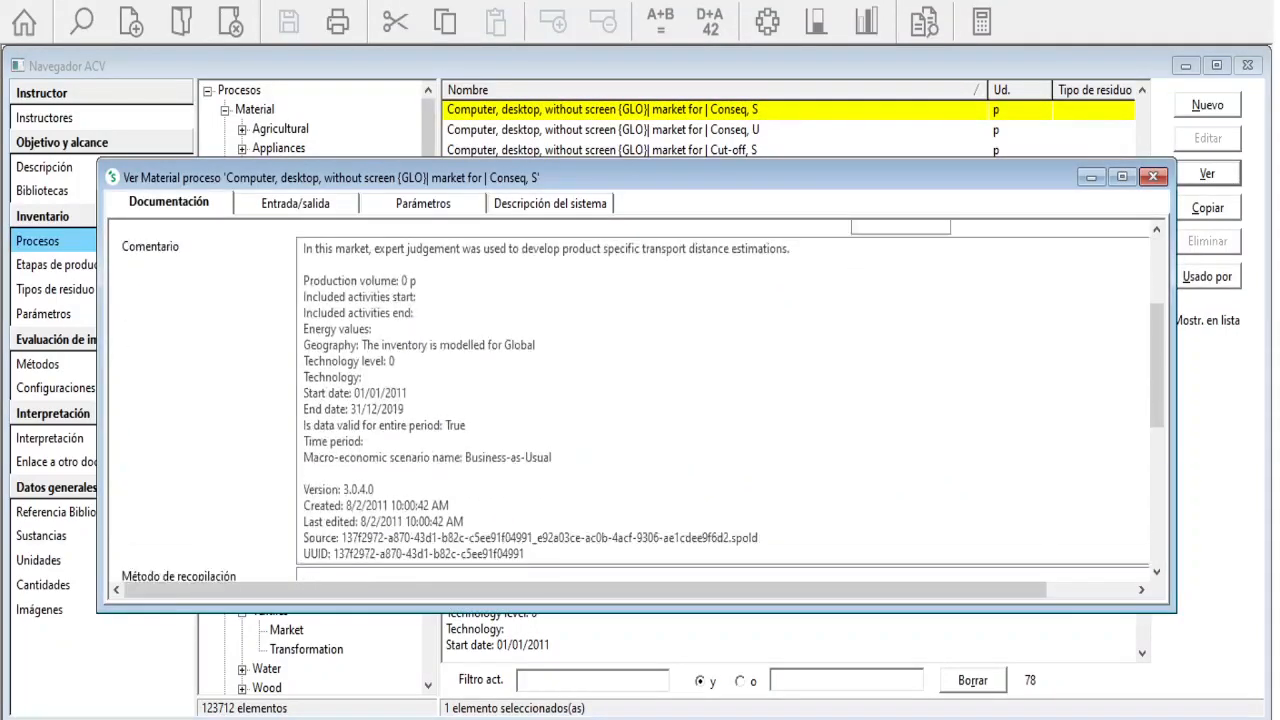
scroll(640, 400, up, 3)
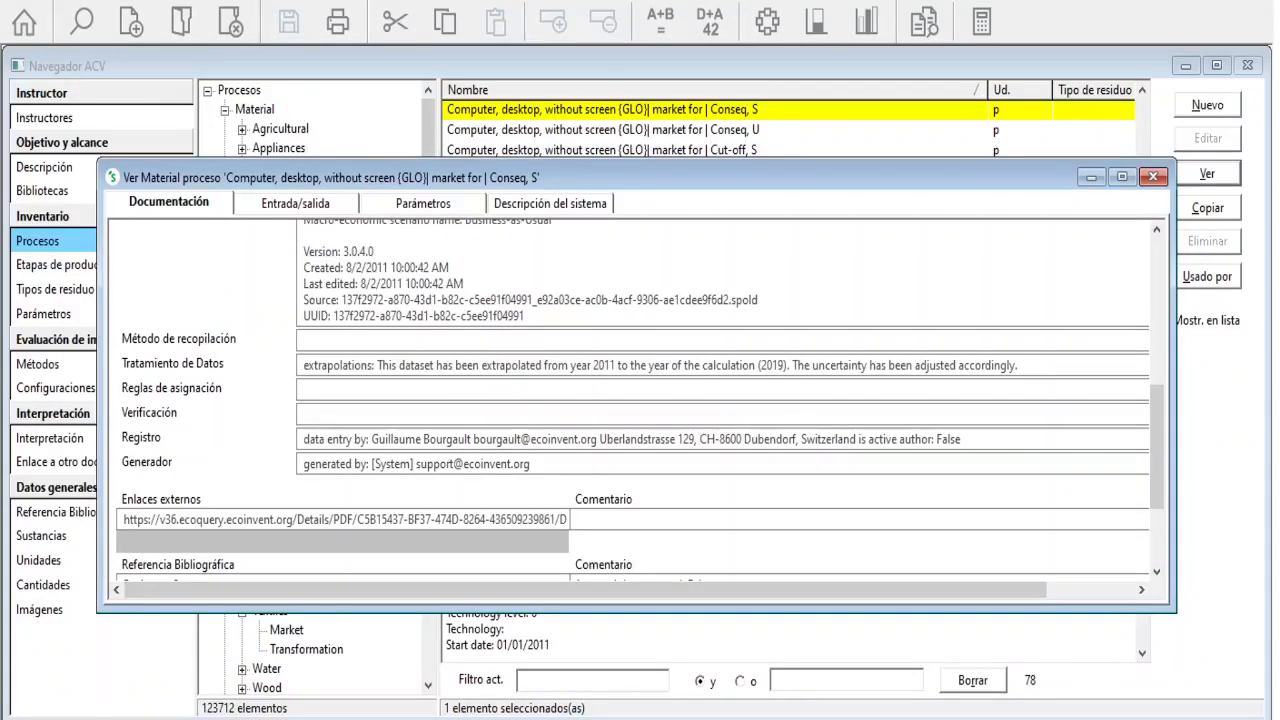
click(340, 519)
scroll(640, 400, up, 10)
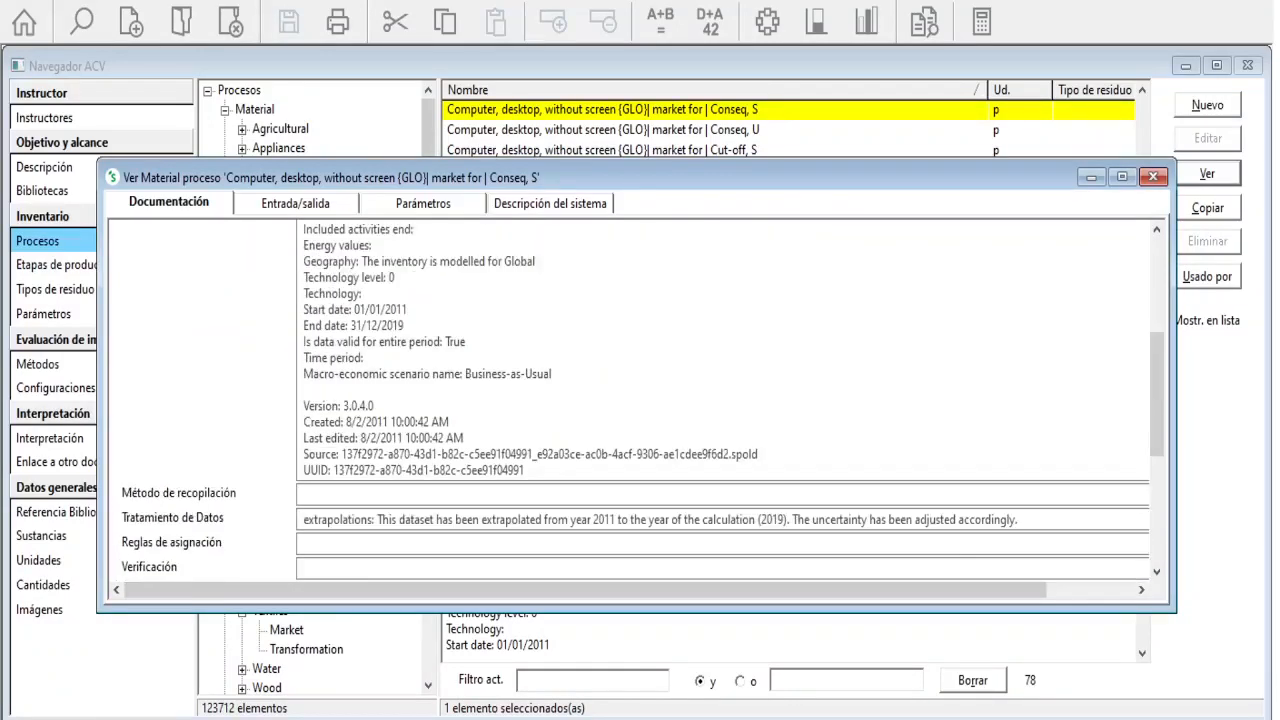
Show the desktop computer process's inputs and outputs, move its window higher, and skim the resources drawn from nature
click(295, 203)
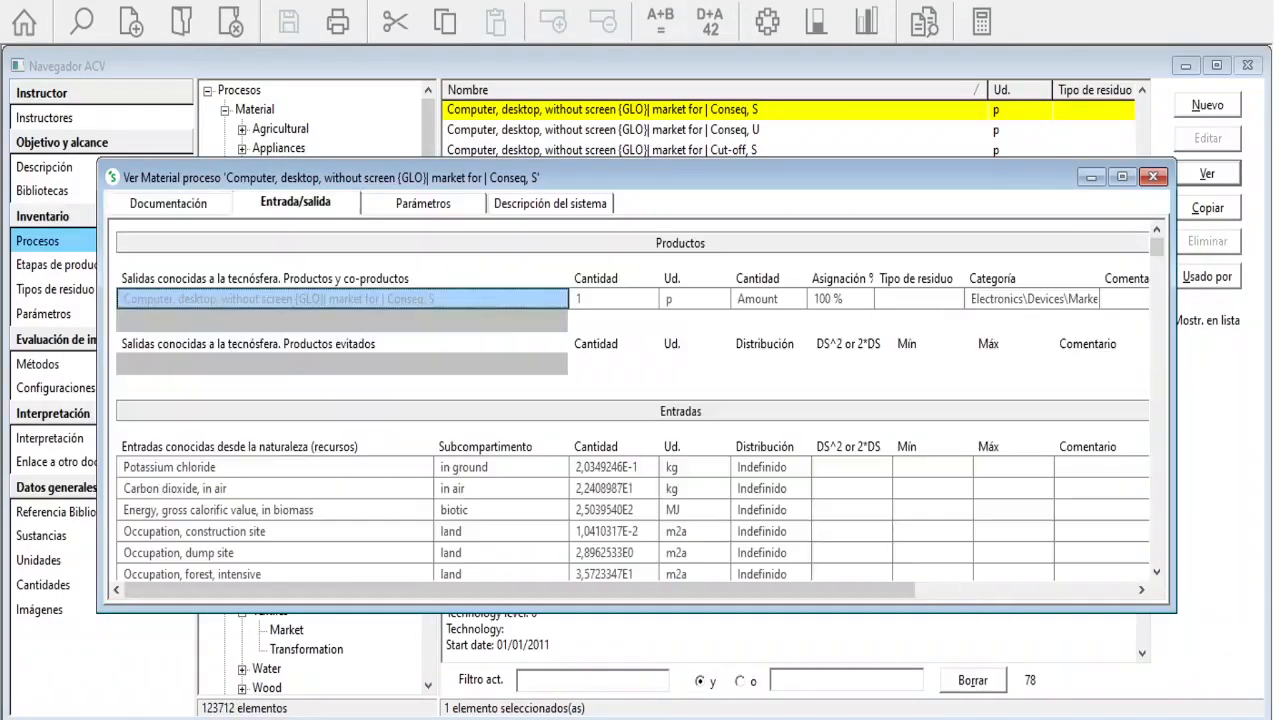
drag(640, 158, 640, 47)
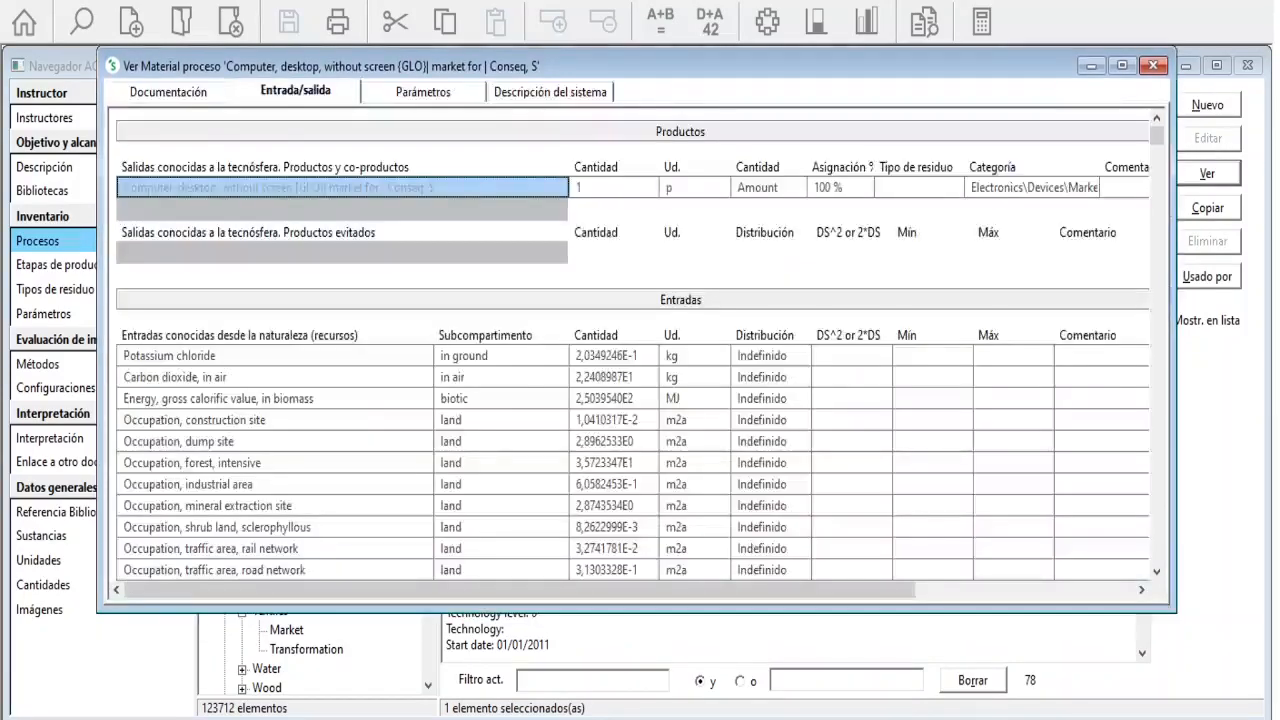
scroll(640, 350, down, 20)
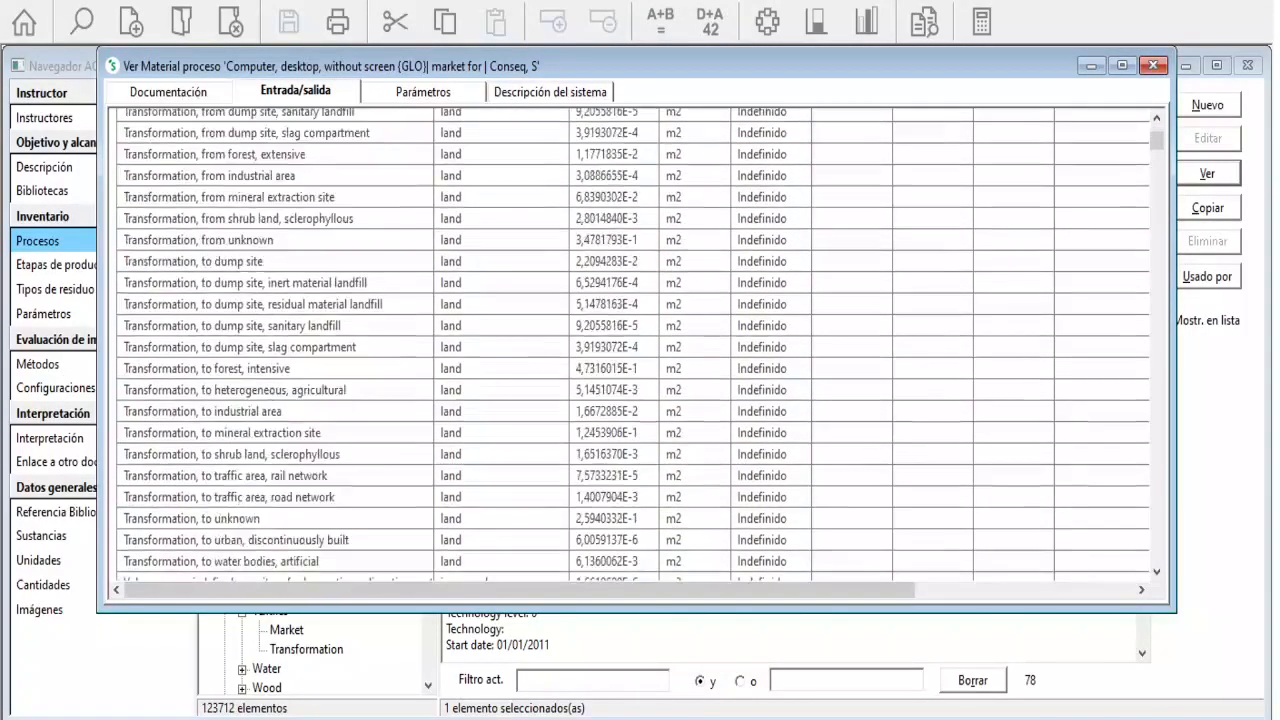
scroll(640, 345, up, 20)
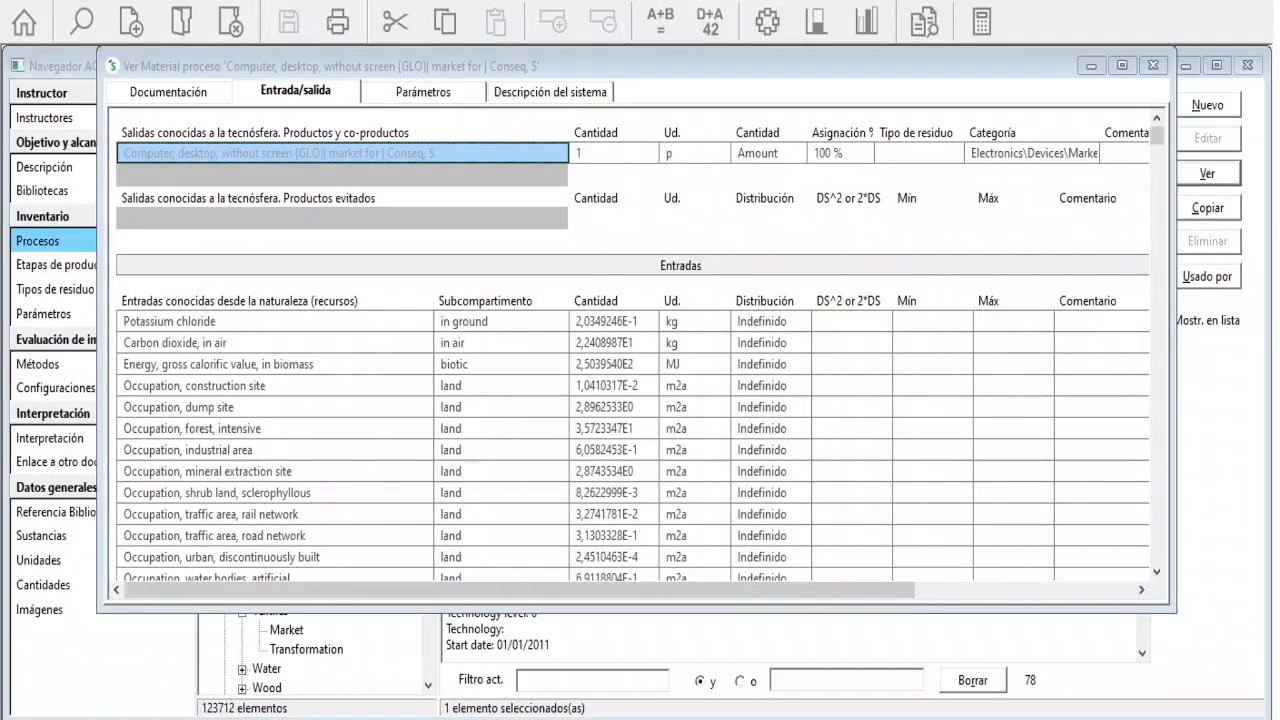
click(1153, 65)
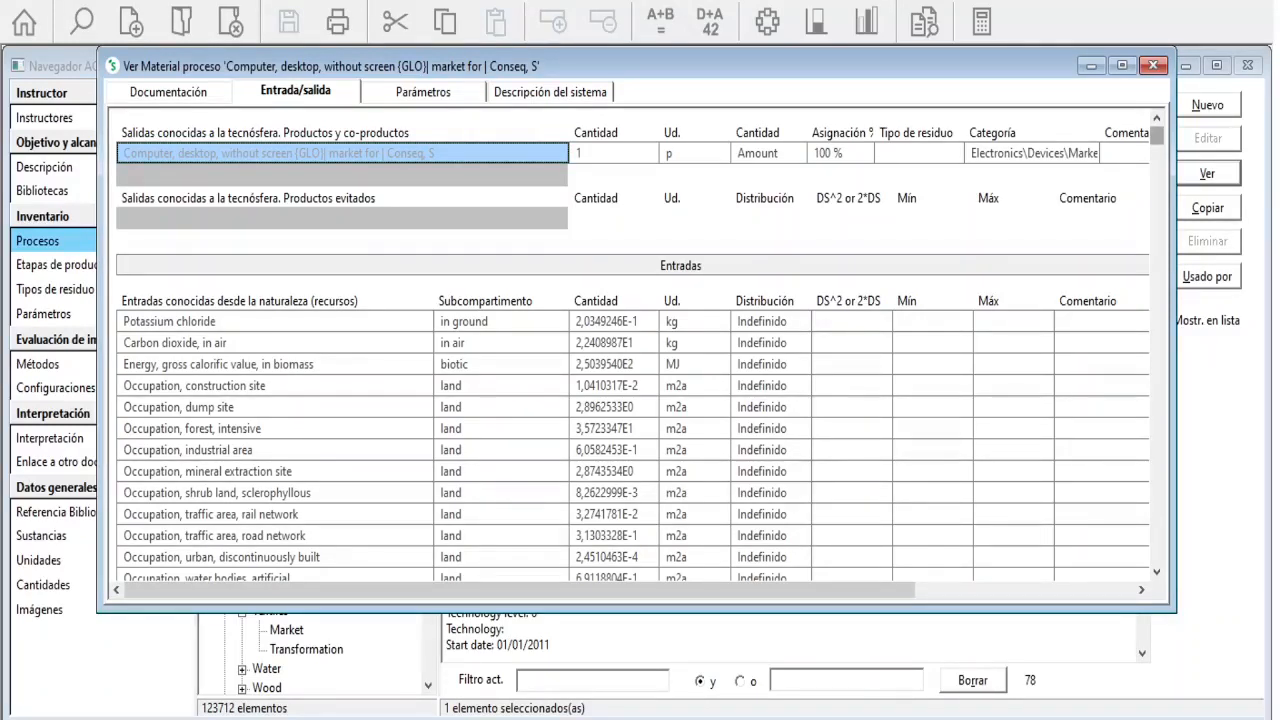
Inspect the amount and unit of the "Carbon dioxide, in air" resource input
click(275, 343)
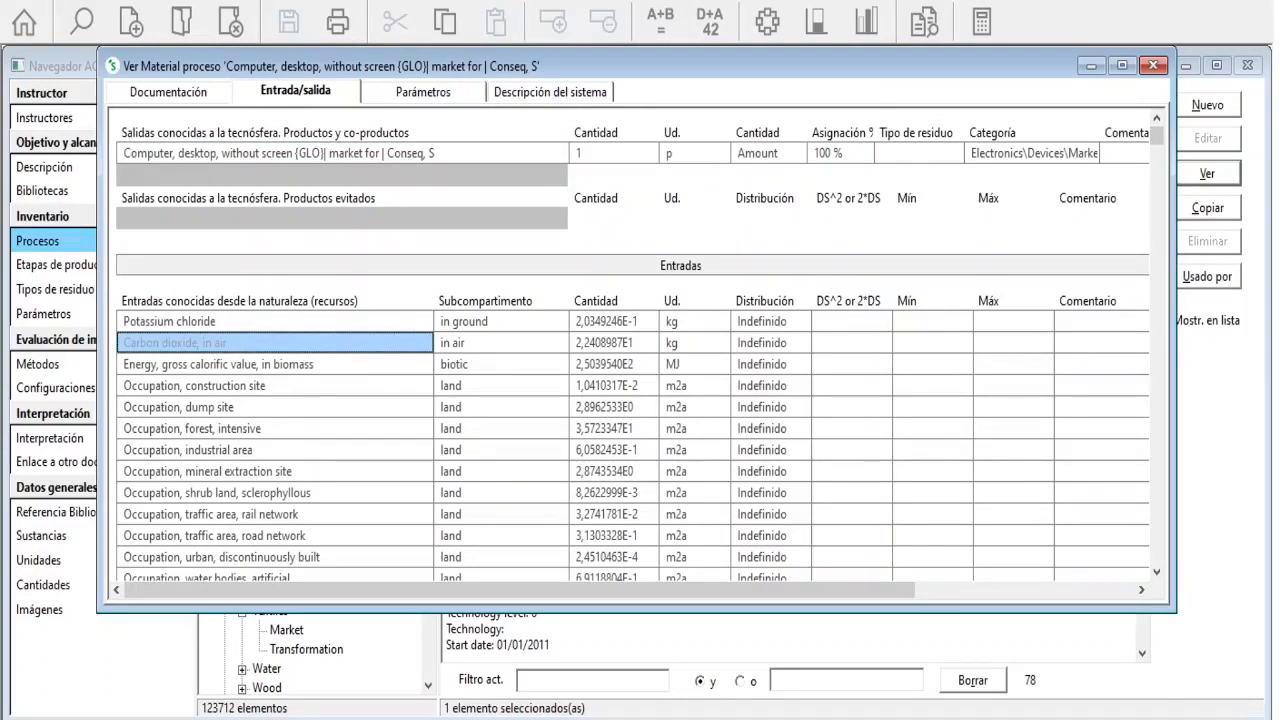
click(613, 343)
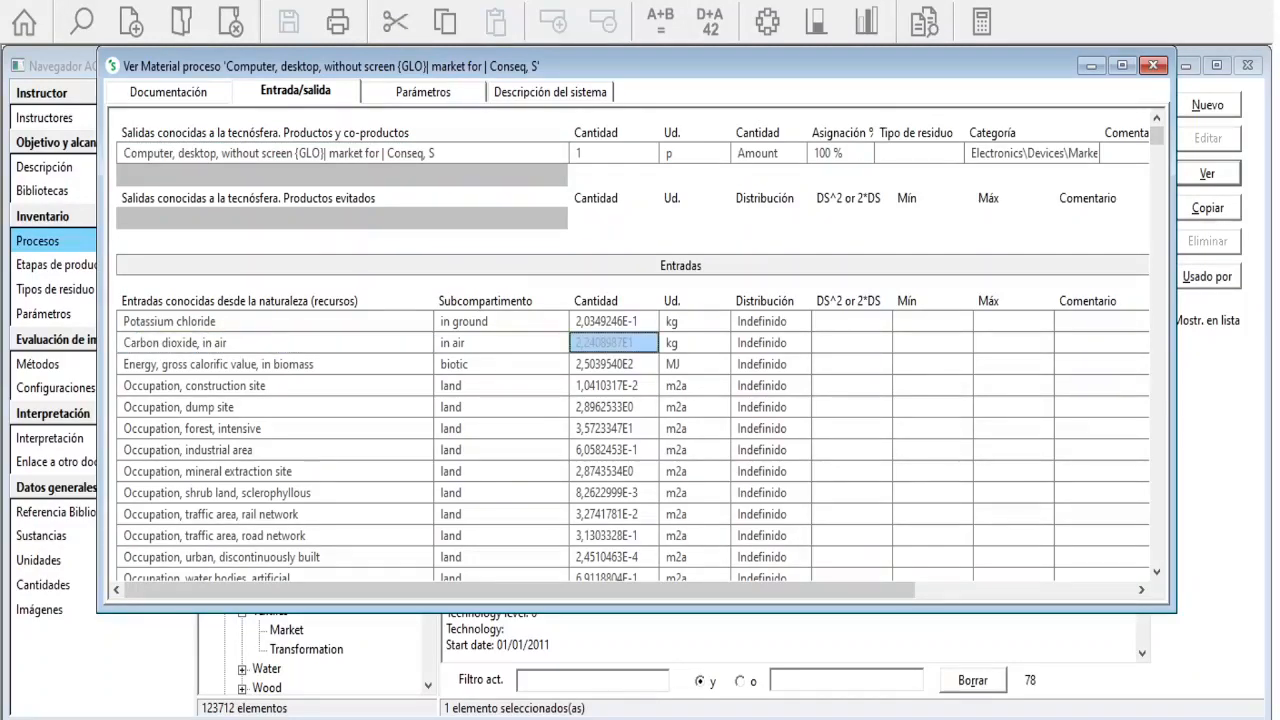
click(694, 343)
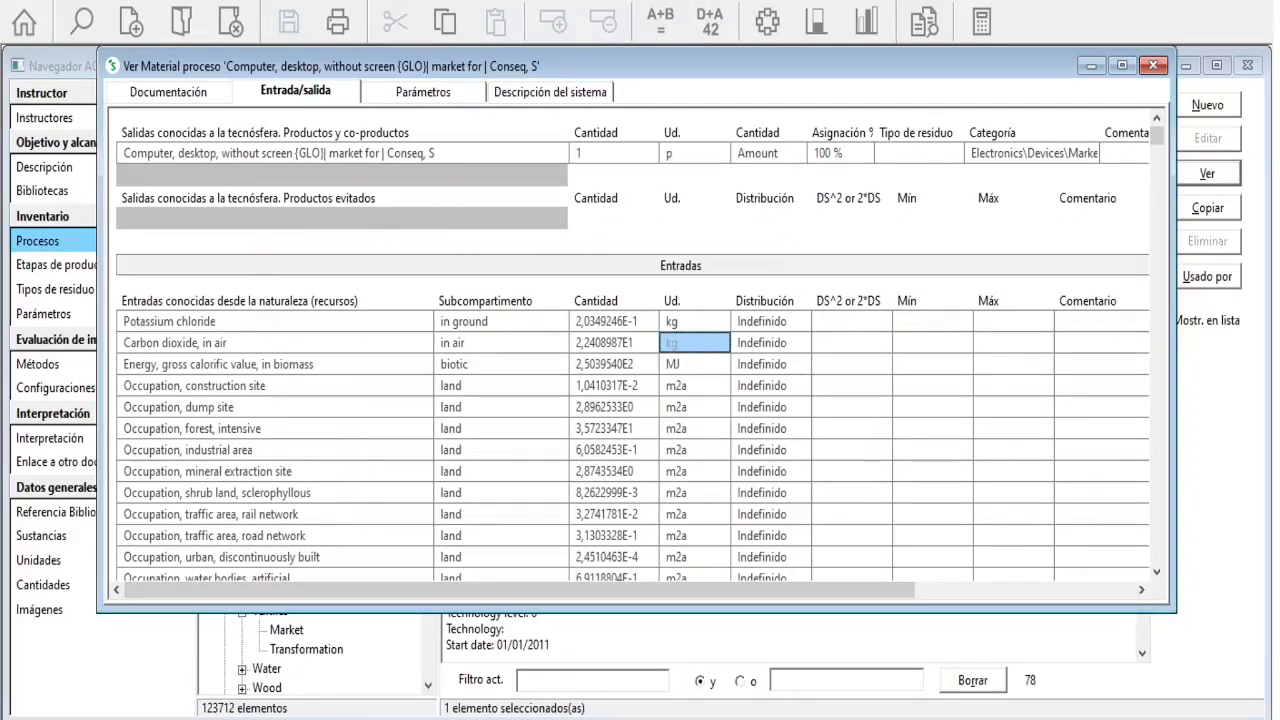
Examine further resource inputs of the desktop computer process, including reservoir volume, coal mining off-gas and standing softwood
scroll(640, 345, down, 5)
scroll(640, 345, down, 3)
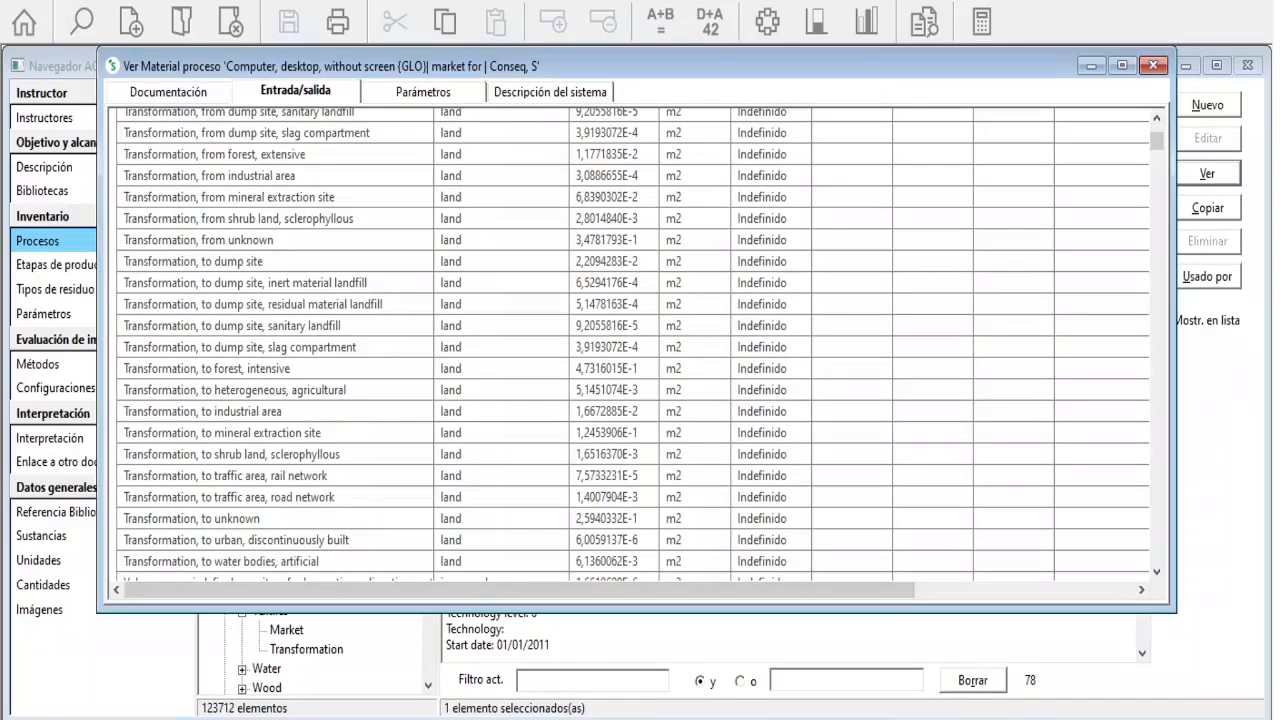
scroll(640, 345, down, 5)
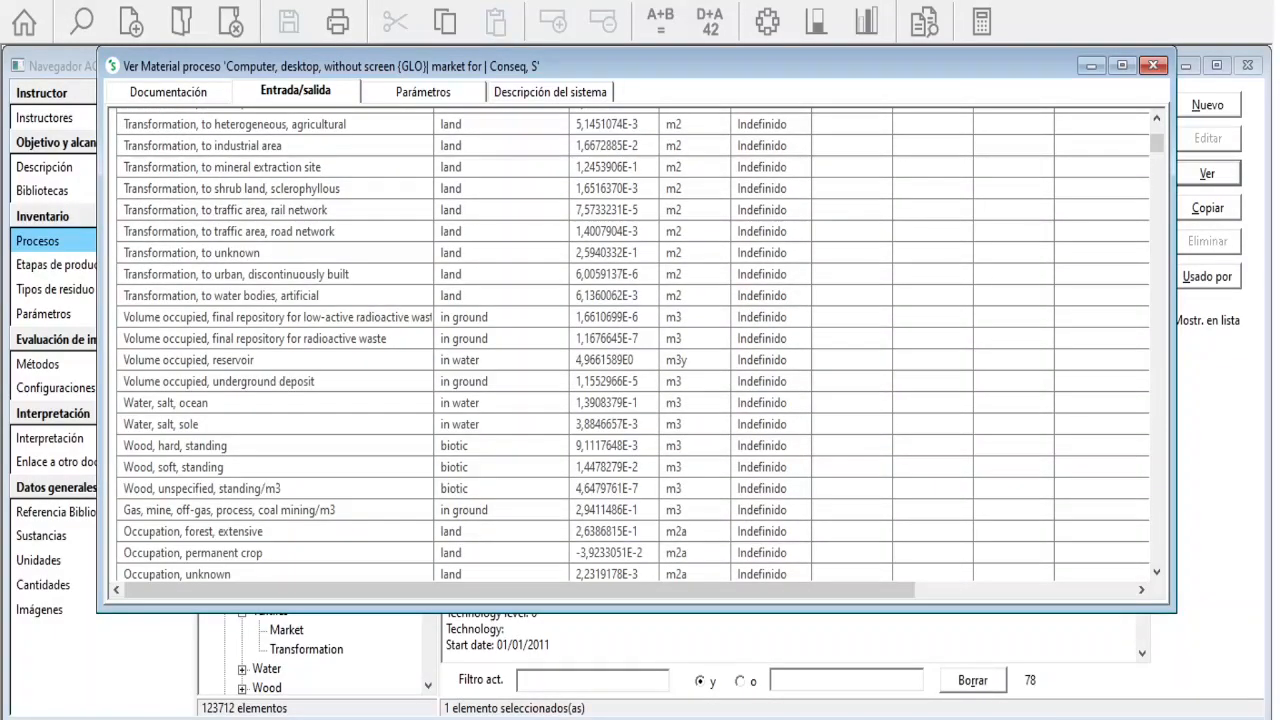
click(275, 360)
click(275, 510)
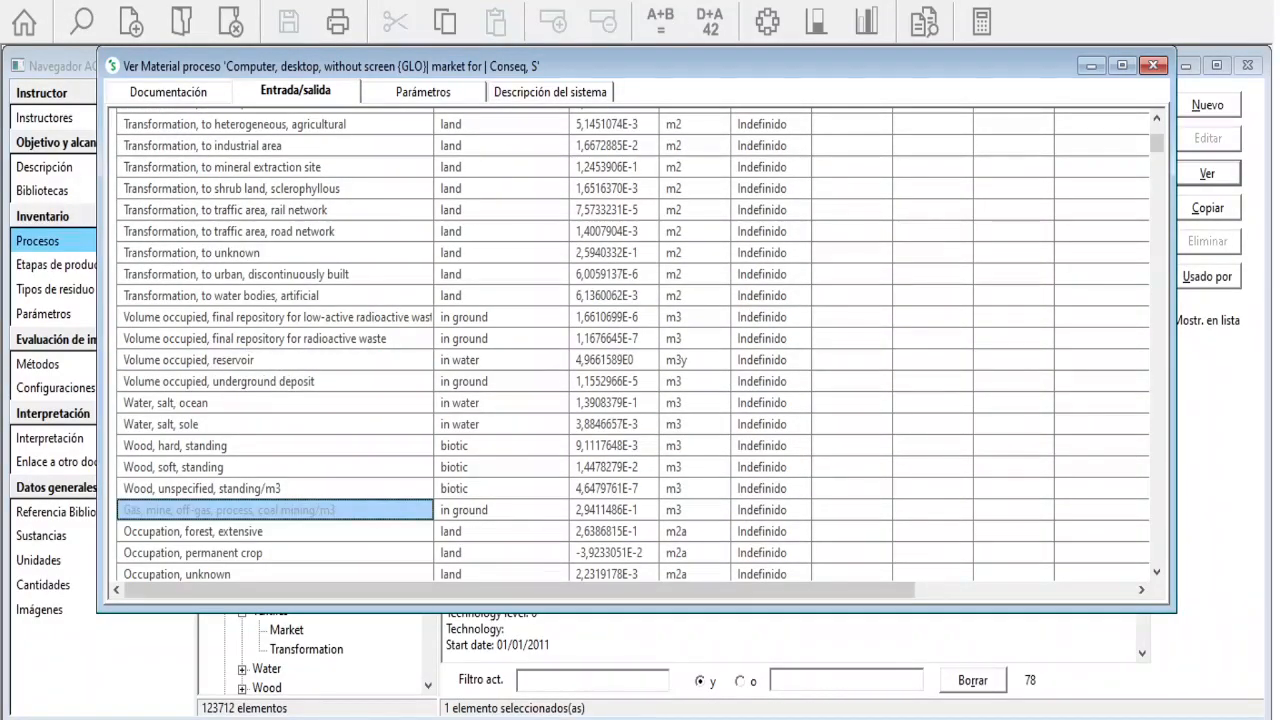
click(275, 467)
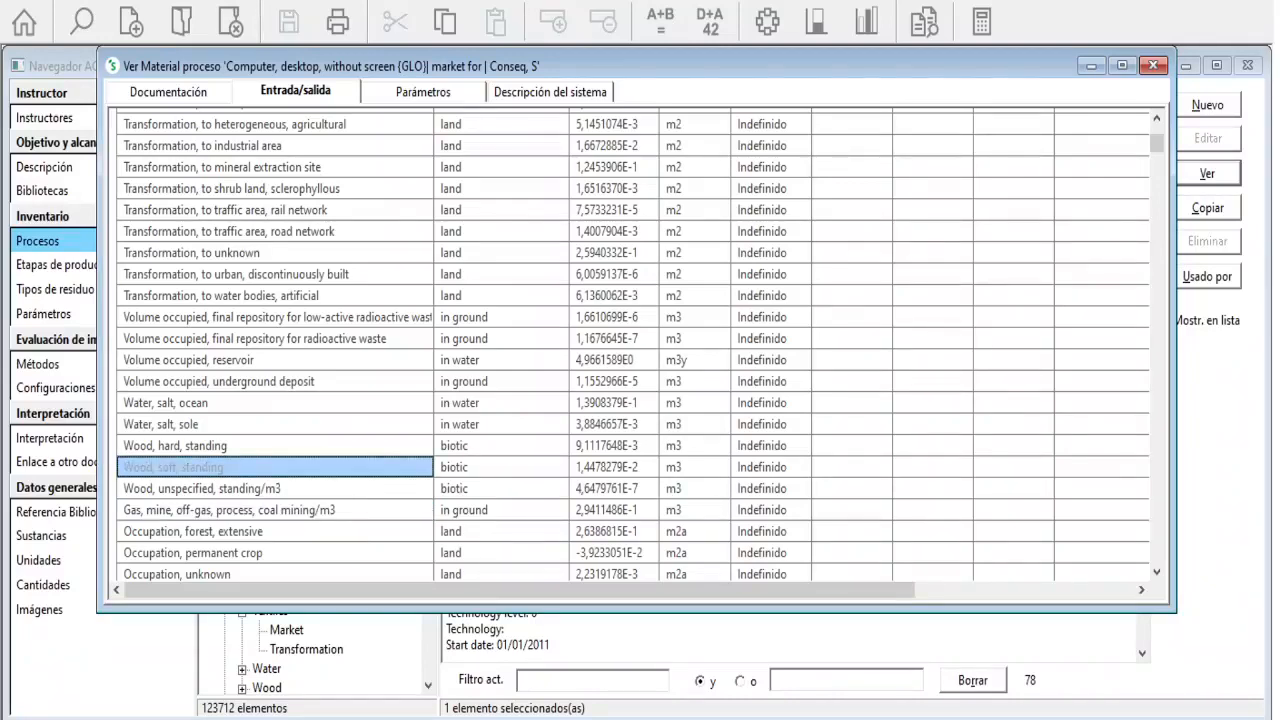
Examine the desktop computer's raw material inputs from nature, including zinc, zirconium, tin, sodium and oxygen in air
scroll(640, 345, down, 10)
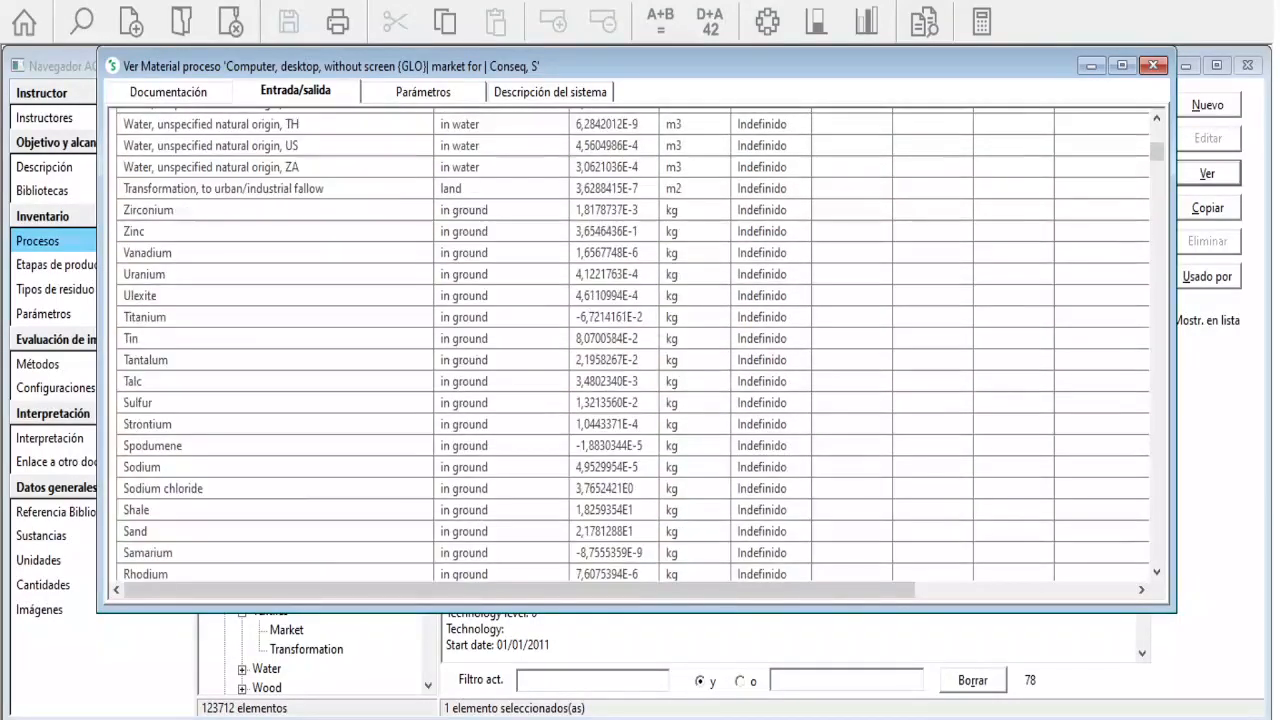
scroll(640, 345, up, 1)
click(274, 283)
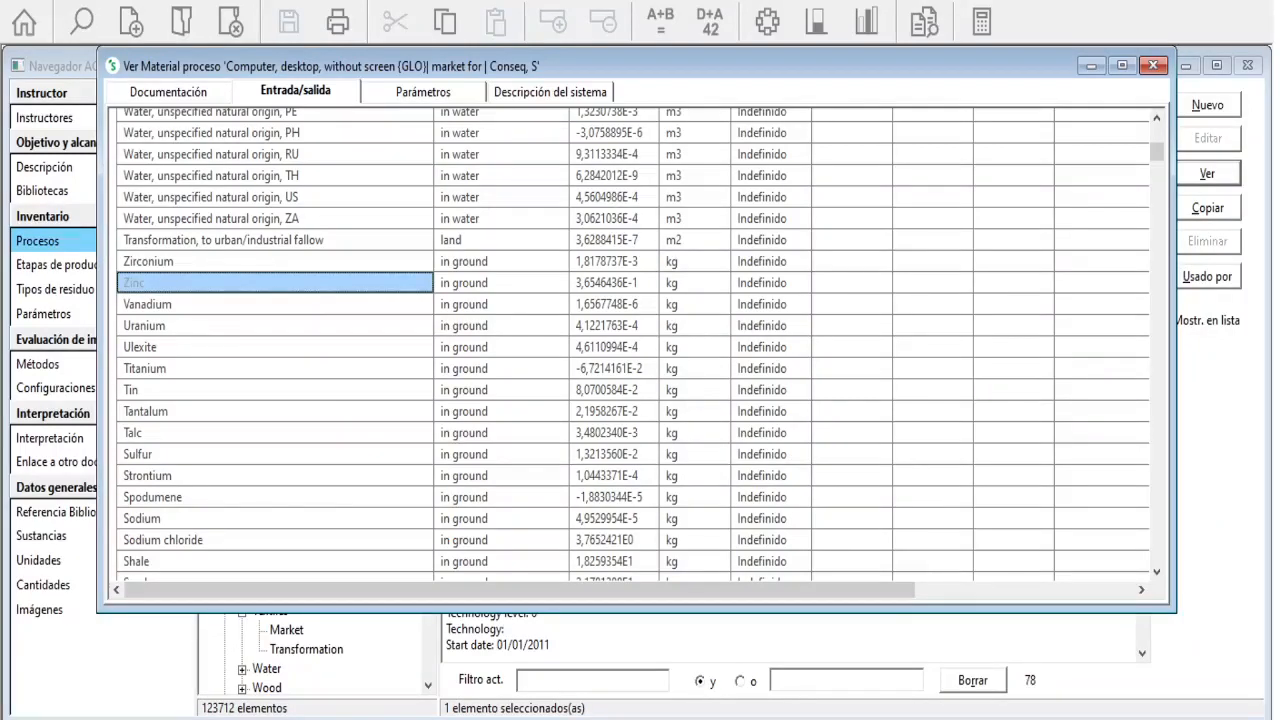
click(274, 261)
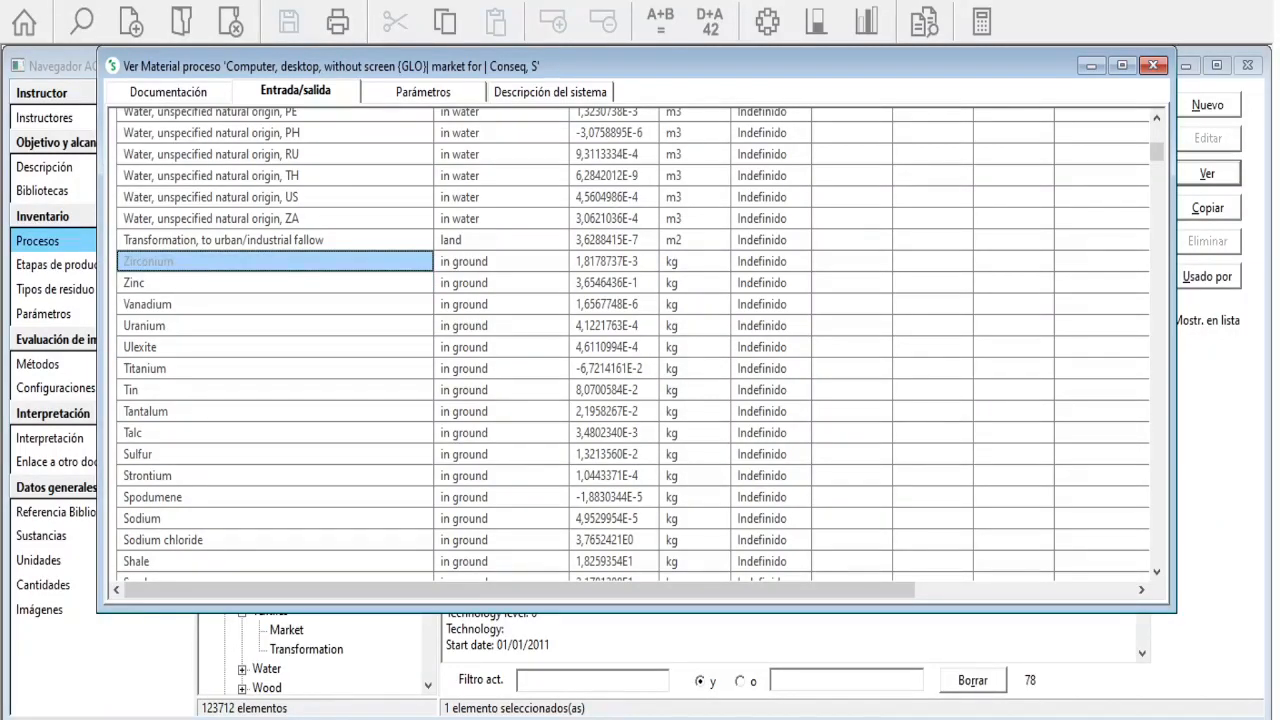
click(274, 390)
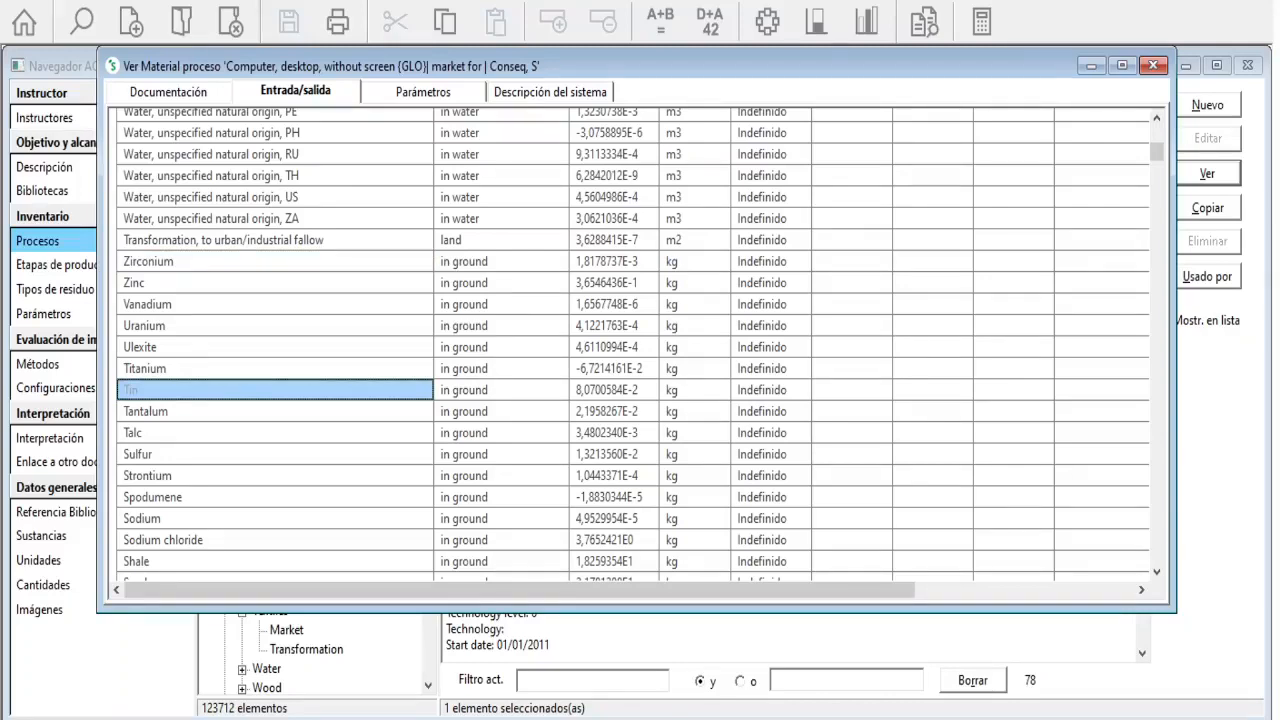
scroll(274, 390, down, 2)
click(274, 390)
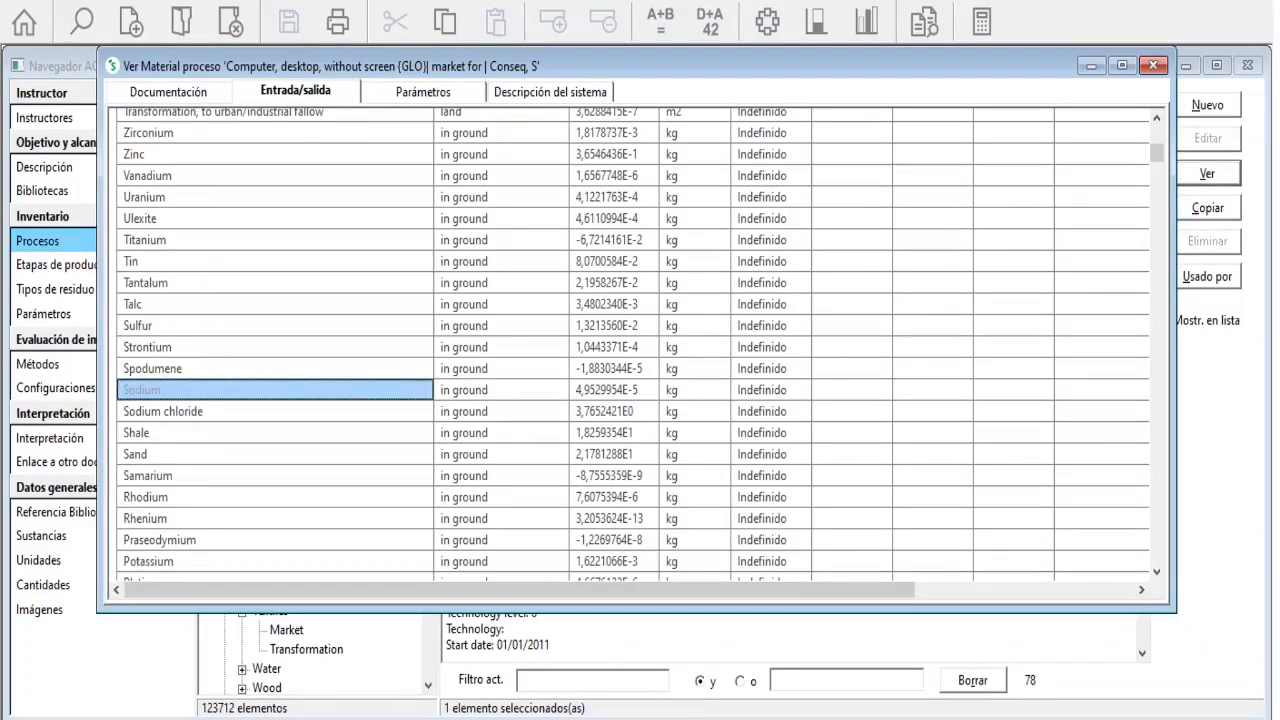
scroll(274, 390, down, 3)
click(274, 518)
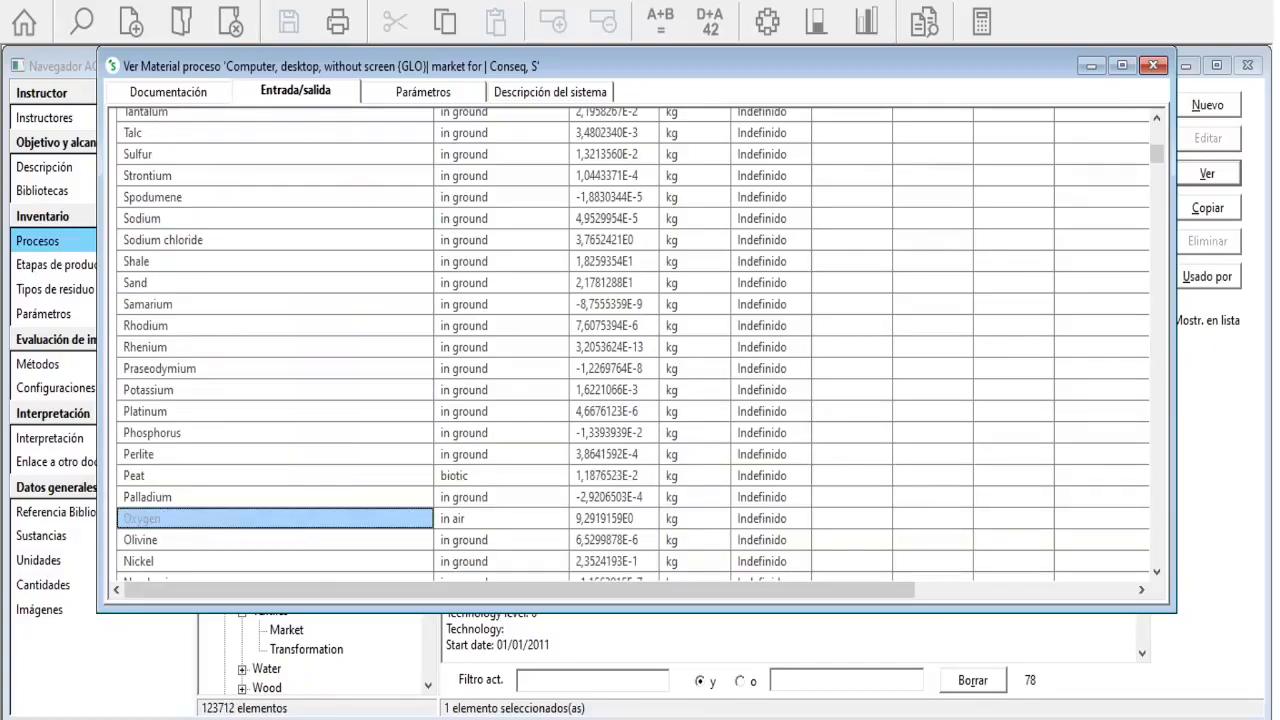
Skim the remaining inputs and outputs down to the social, economic and waste treatment sections, and close the desktop computer process
scroll(640, 345, down, 7)
drag(1157, 158, 1157, 553)
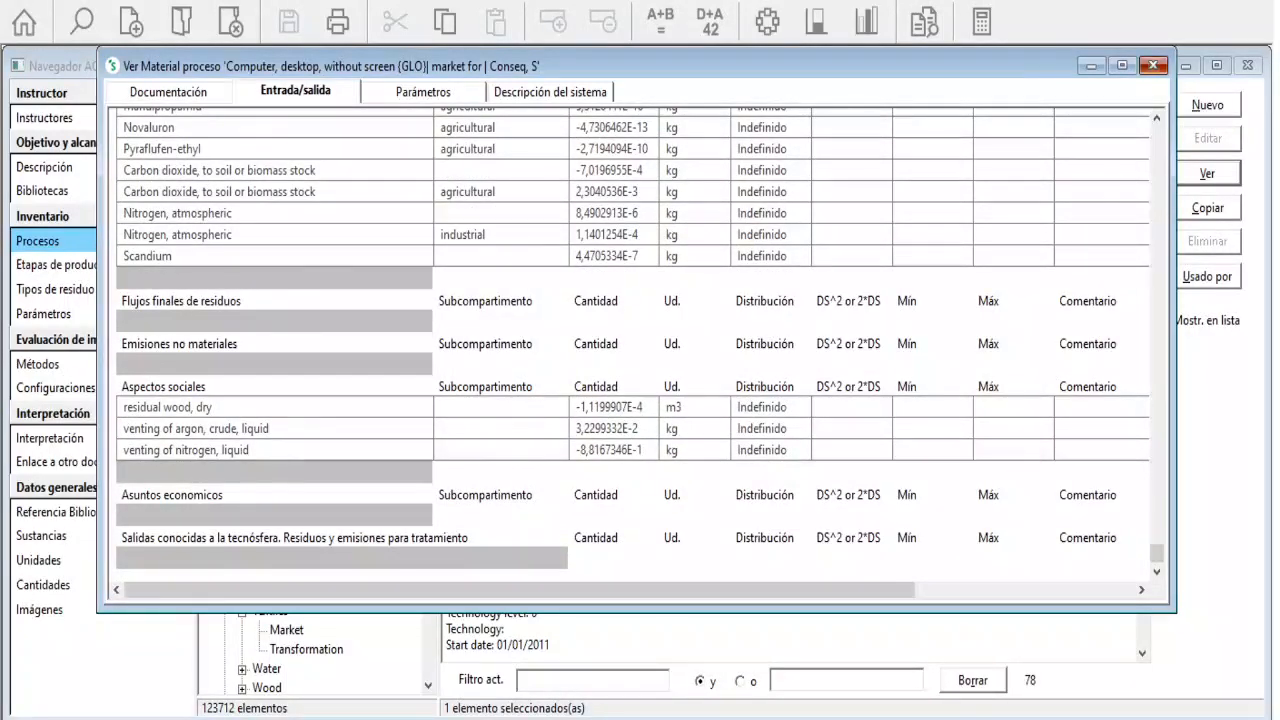
click(1153, 65)
Expand the product stages (Etapas de producto) and view the Otros category under Montaje, Ciclo de vida, Escenario de disposición, Desensamblar and Reutilizar
click(62, 265)
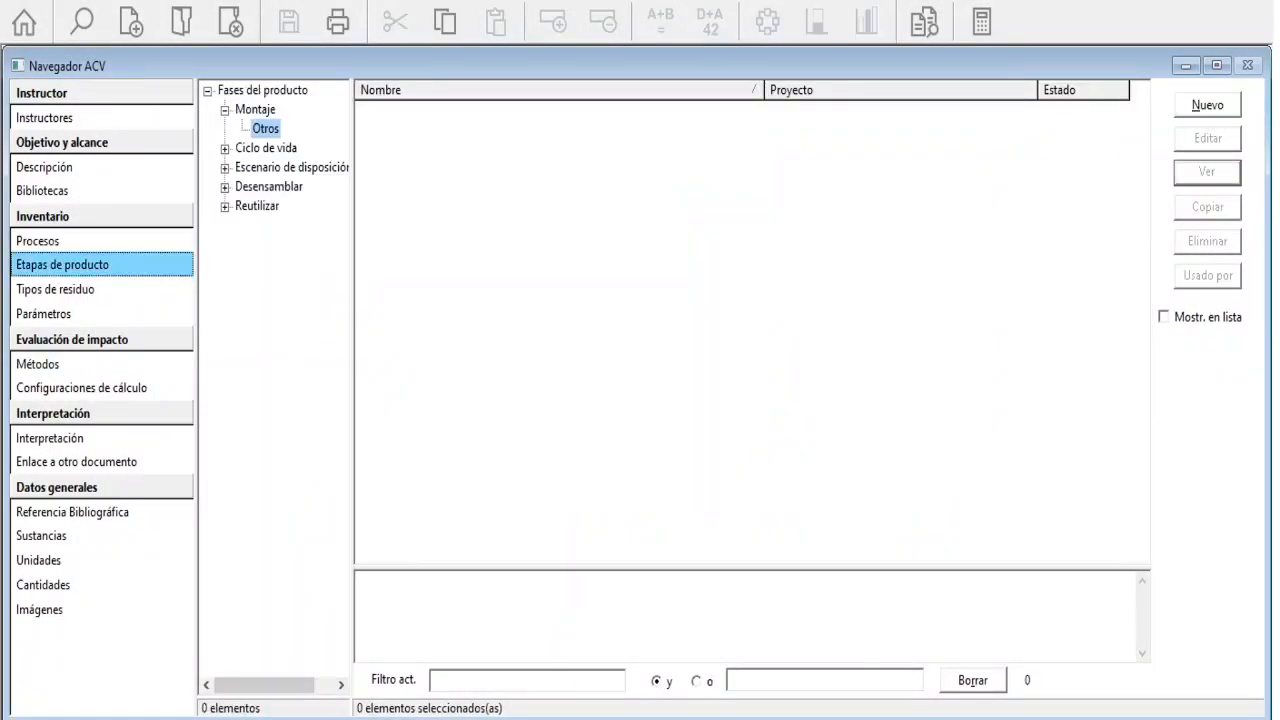
click(225, 149)
click(255, 110)
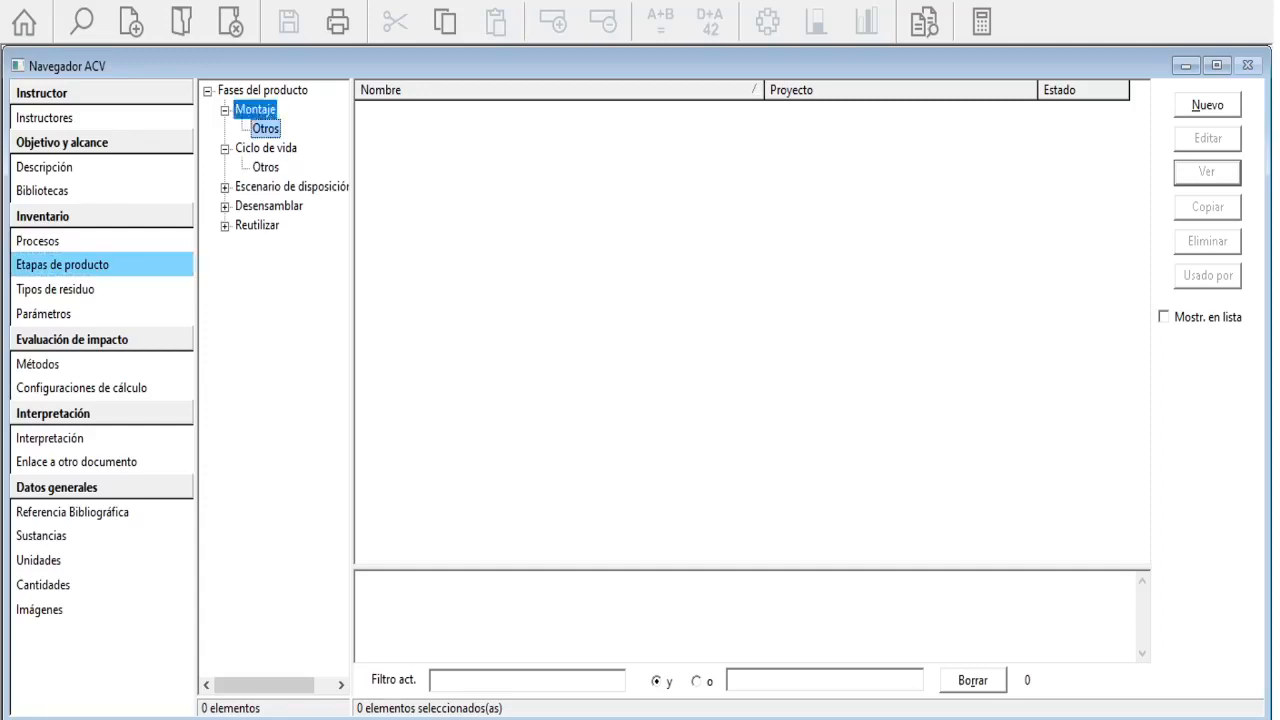
click(265, 129)
click(265, 167)
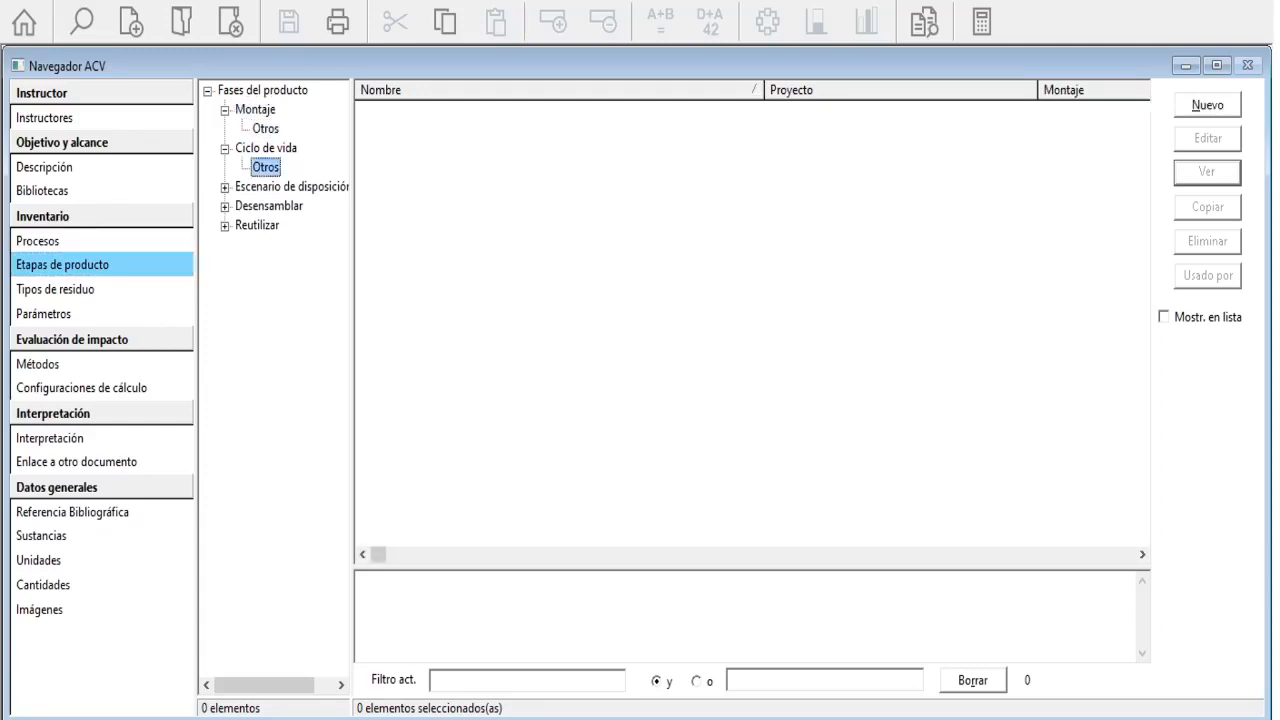
click(225, 188)
click(265, 206)
click(225, 226)
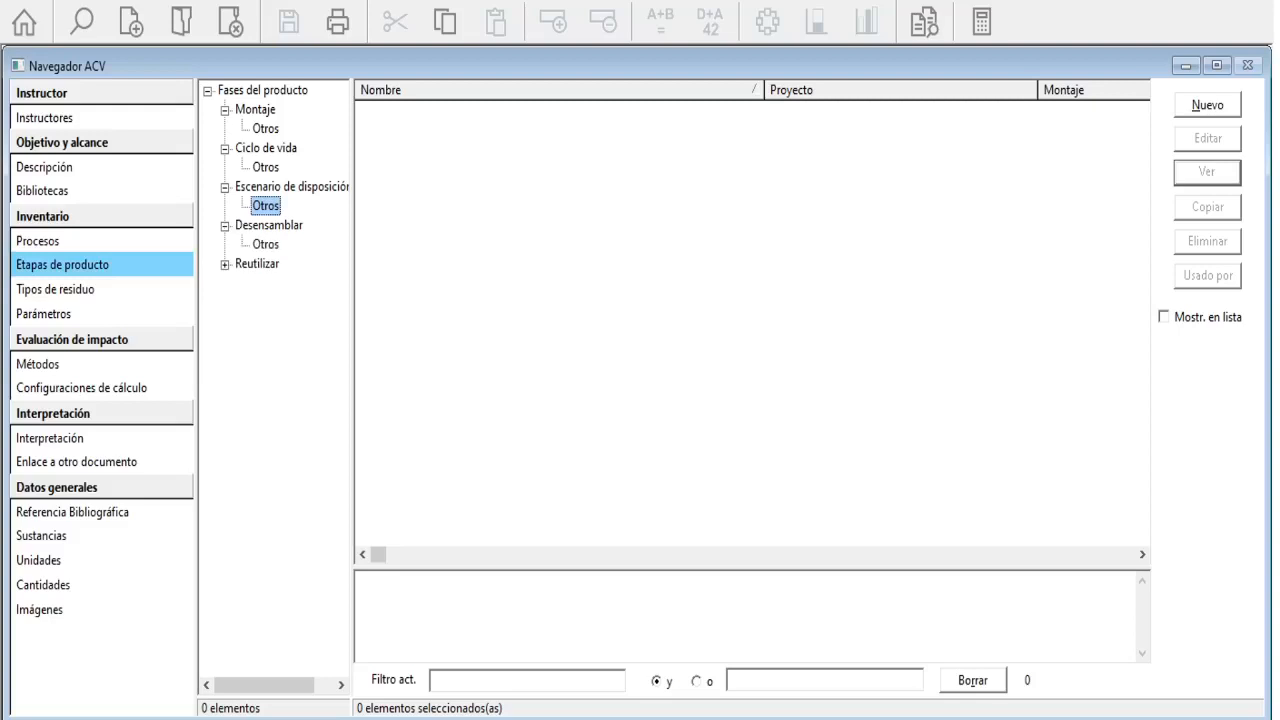
click(265, 245)
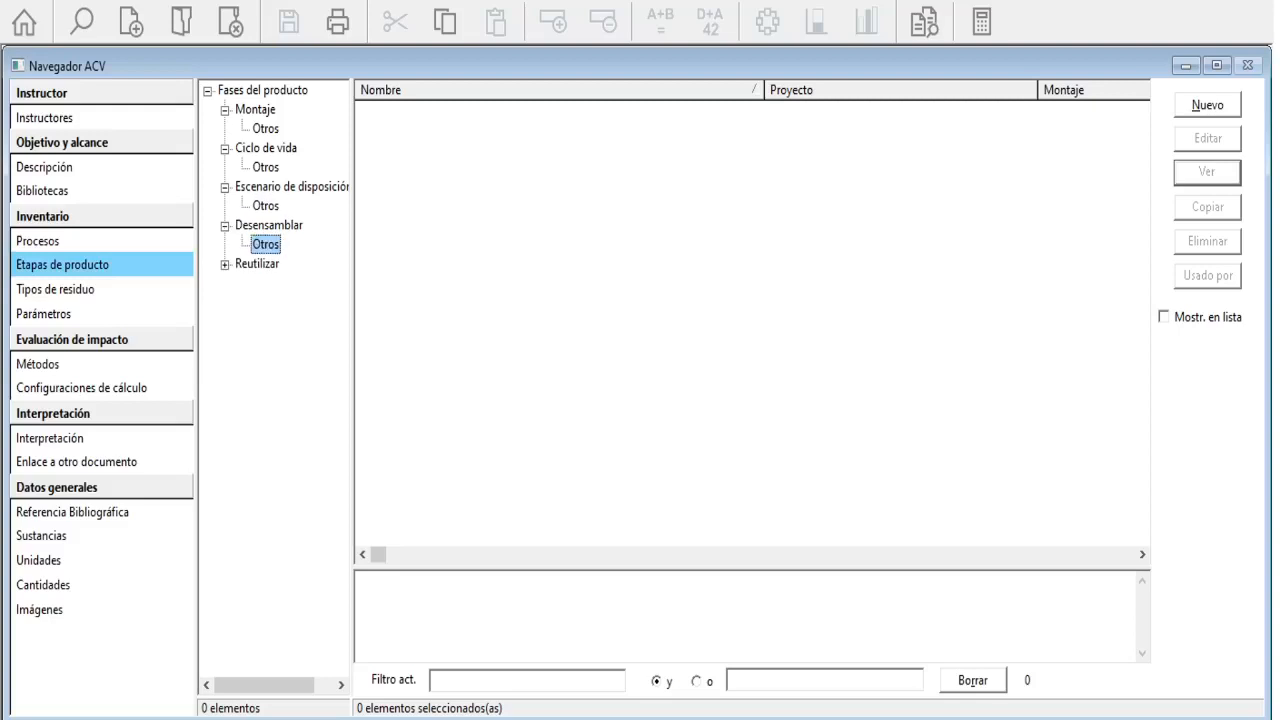
click(225, 264)
click(265, 283)
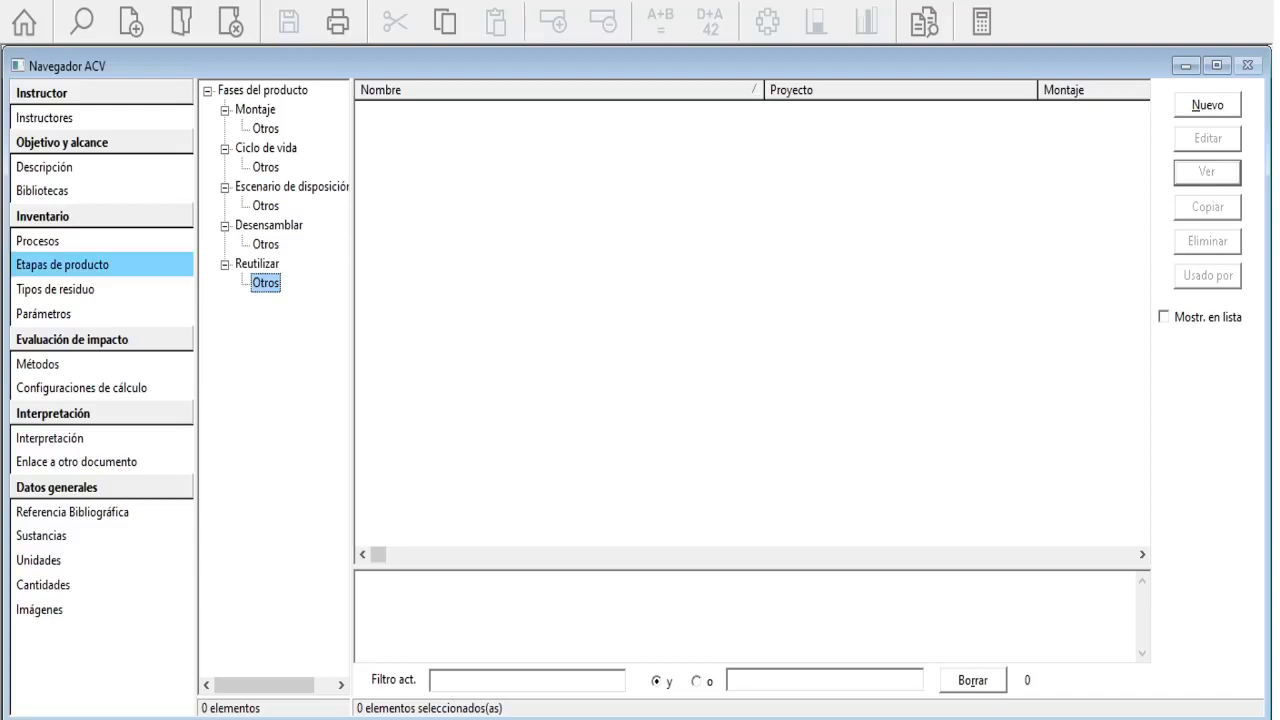
Look over the waste types, parameters, impact assessment methods and calculation setups, ending on the methods list
click(55, 290)
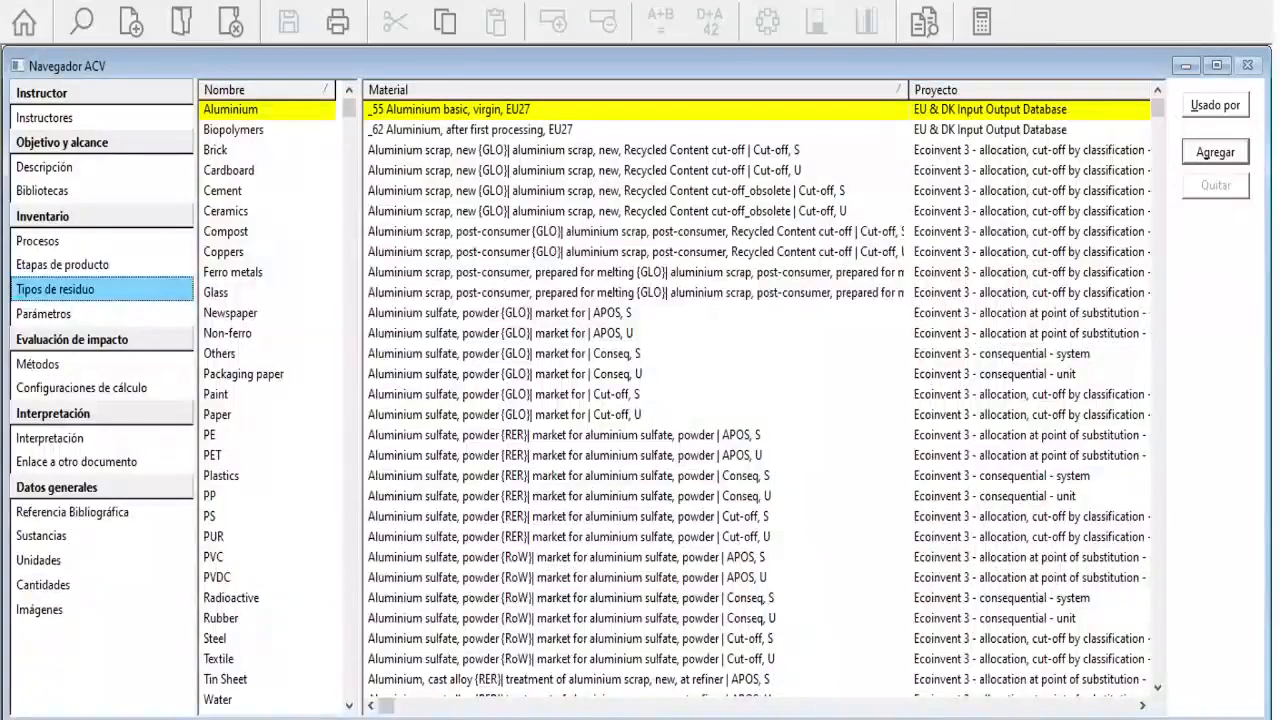
click(44, 314)
click(38, 364)
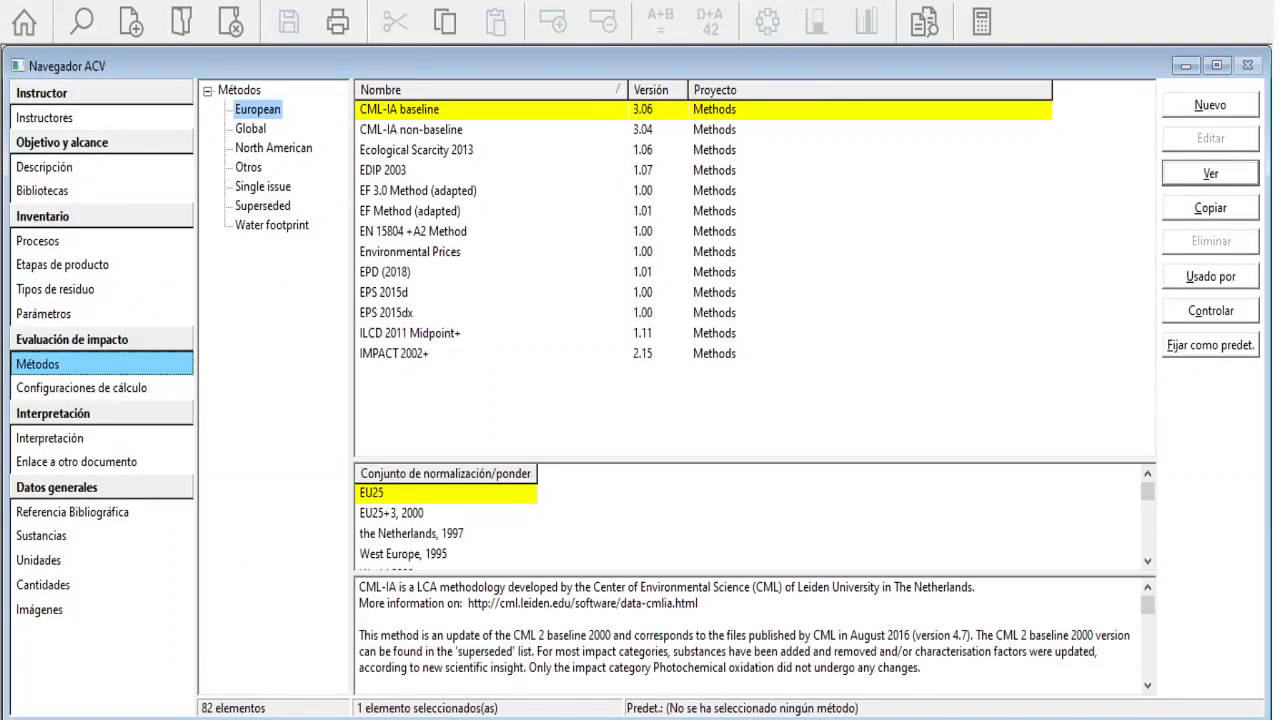
click(80, 388)
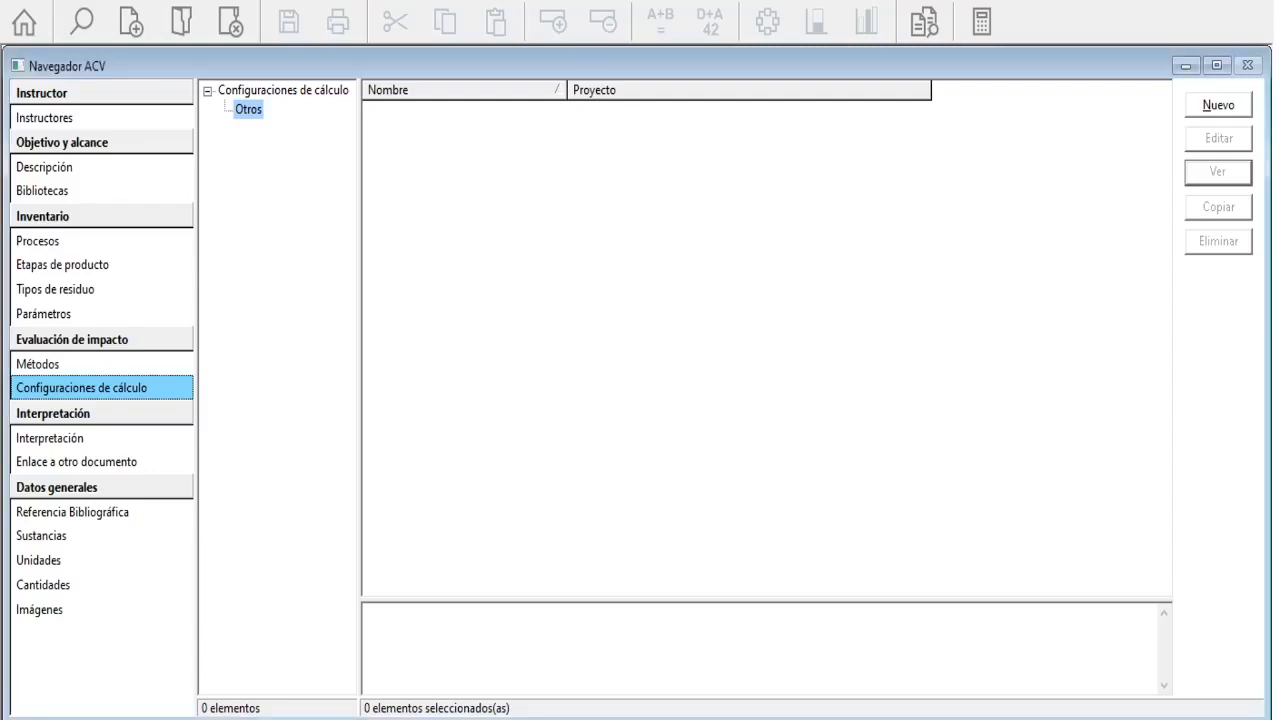
click(40, 364)
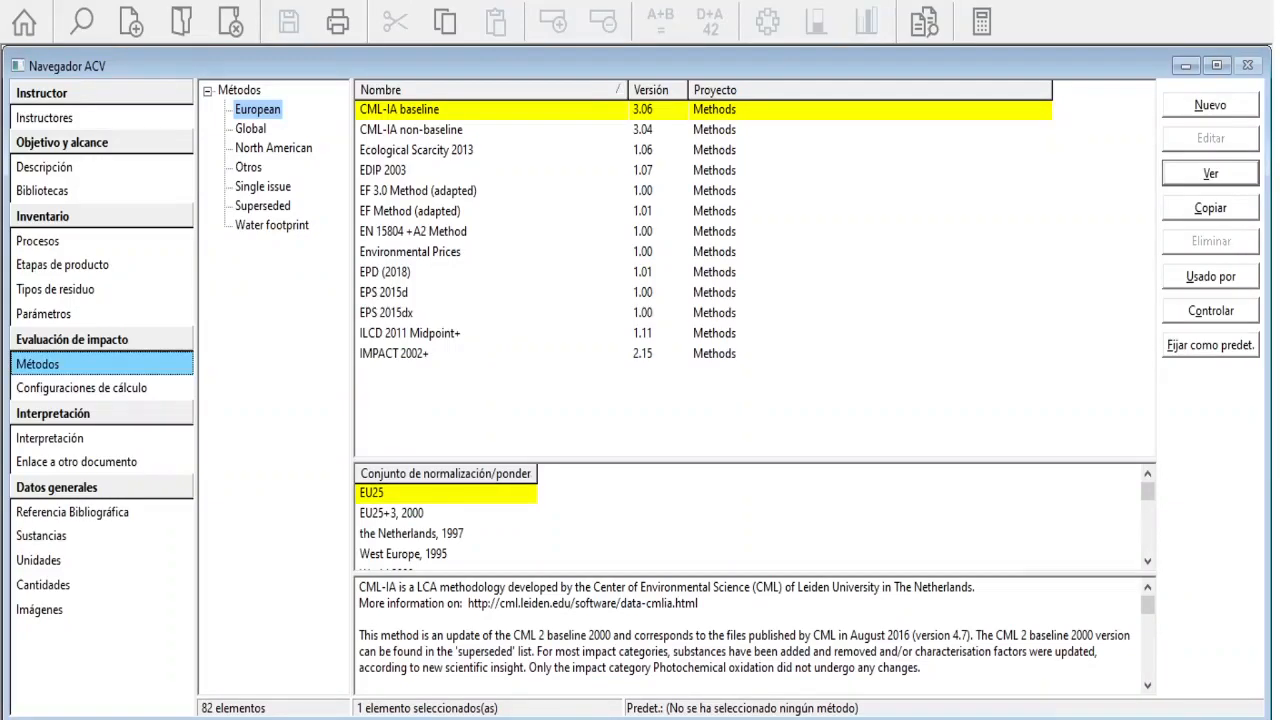
click(81, 388)
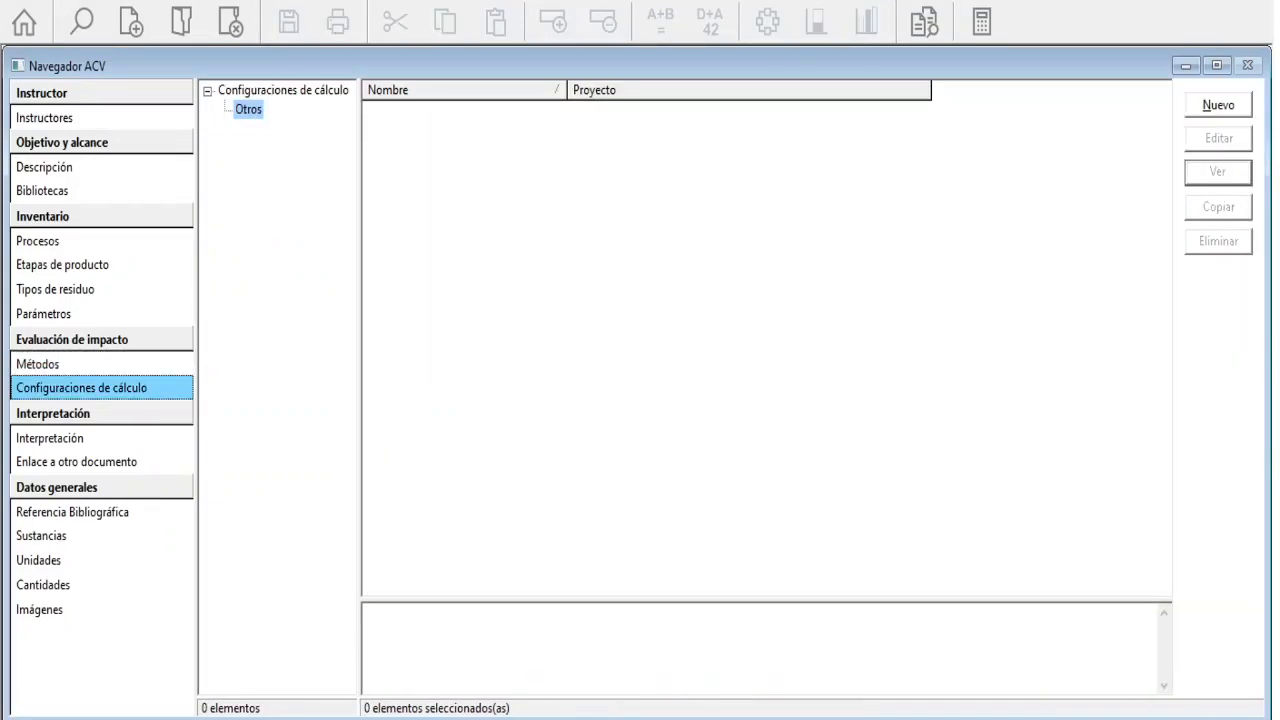
click(40, 364)
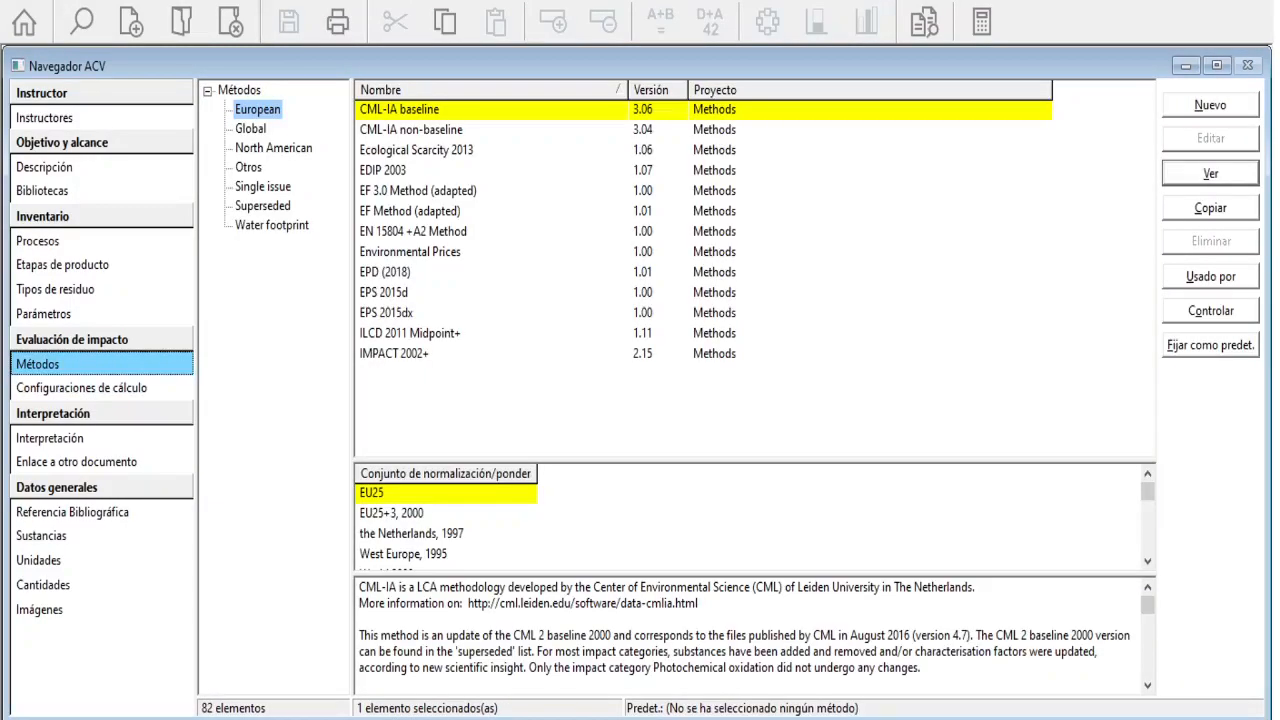
Read the descriptions of the European methods EPD (2018), CML-IA baseline and ILCD 2011 Midpoint+
click(386, 272)
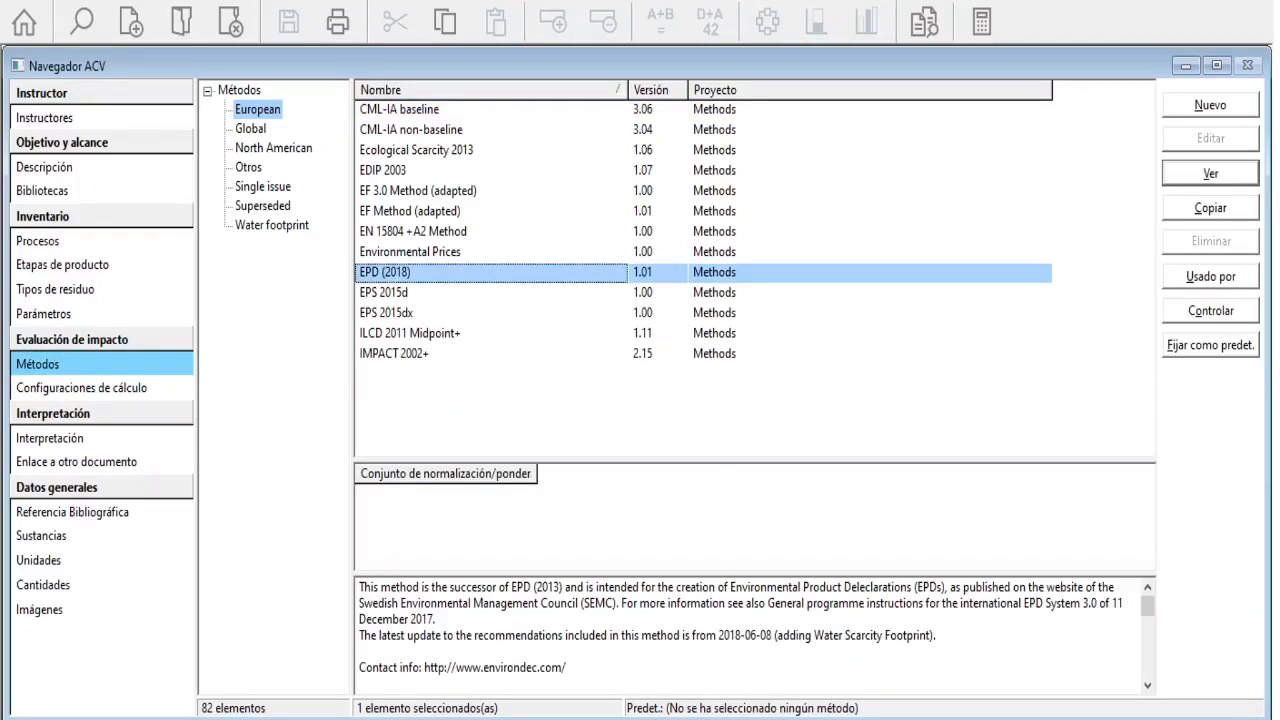
click(400, 109)
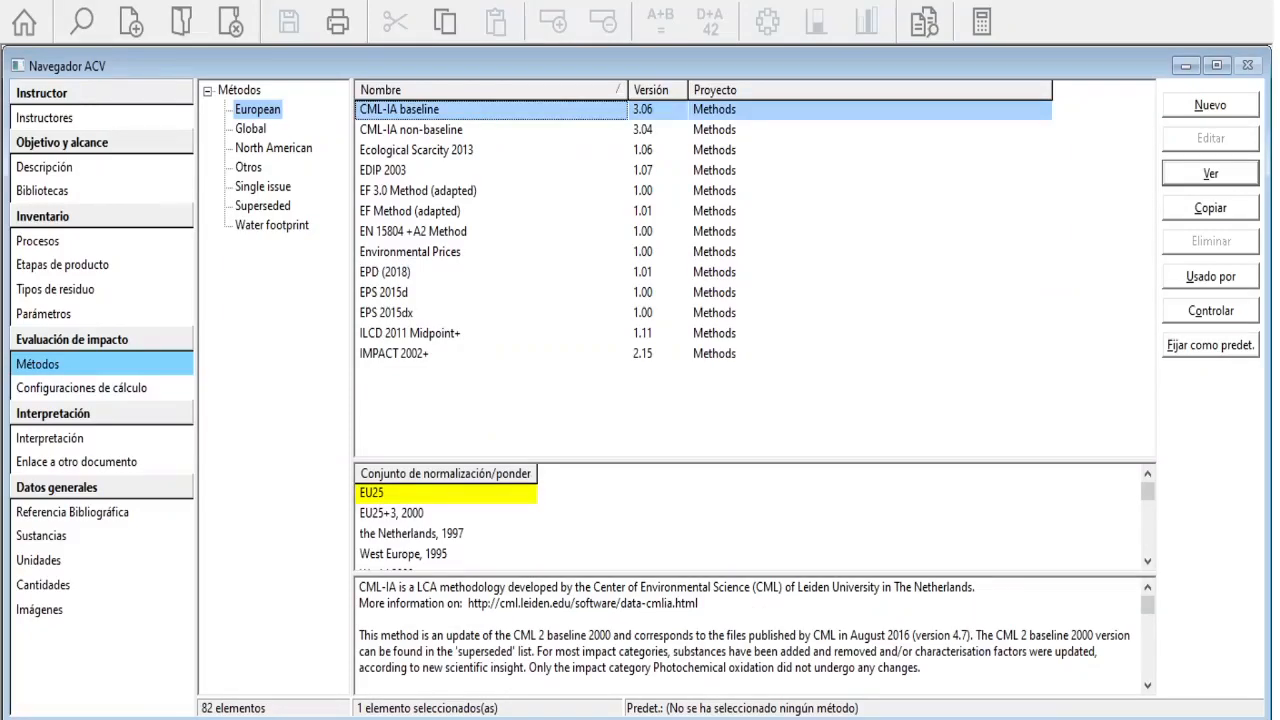
click(410, 333)
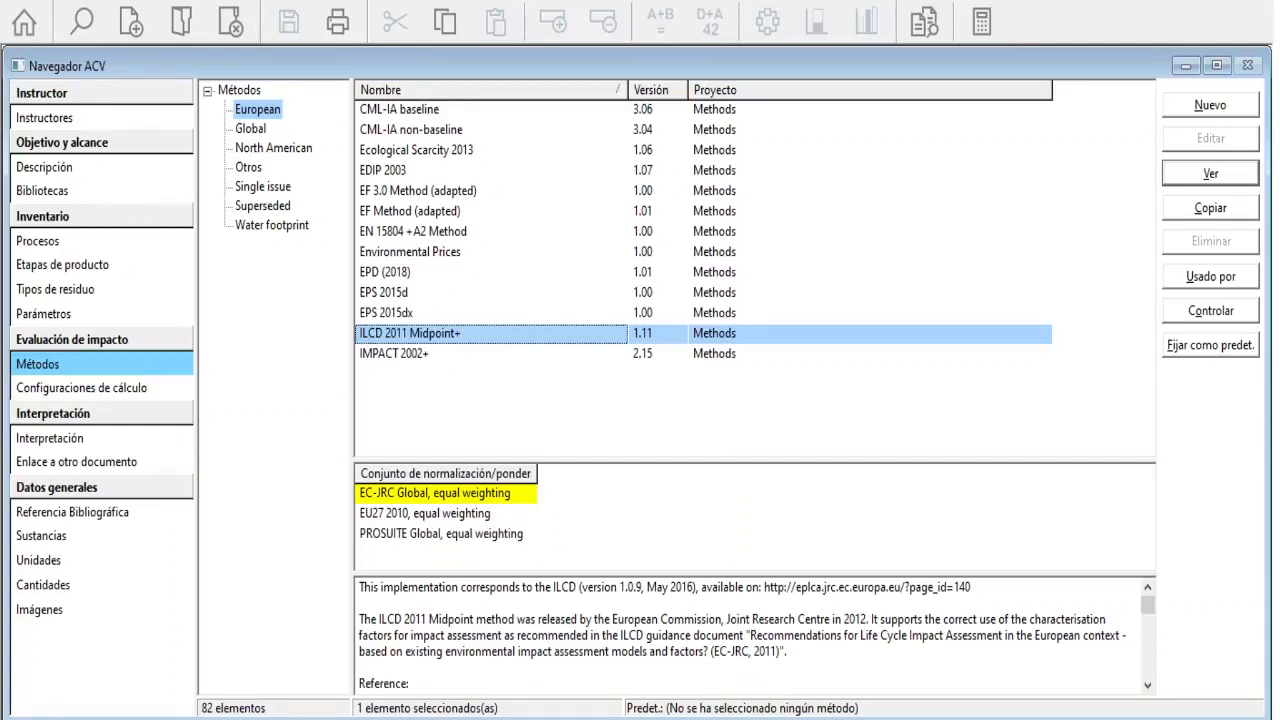
Browse the impact assessment method categories from Global through North American, Otros and Single issue to Superseded
click(250, 128)
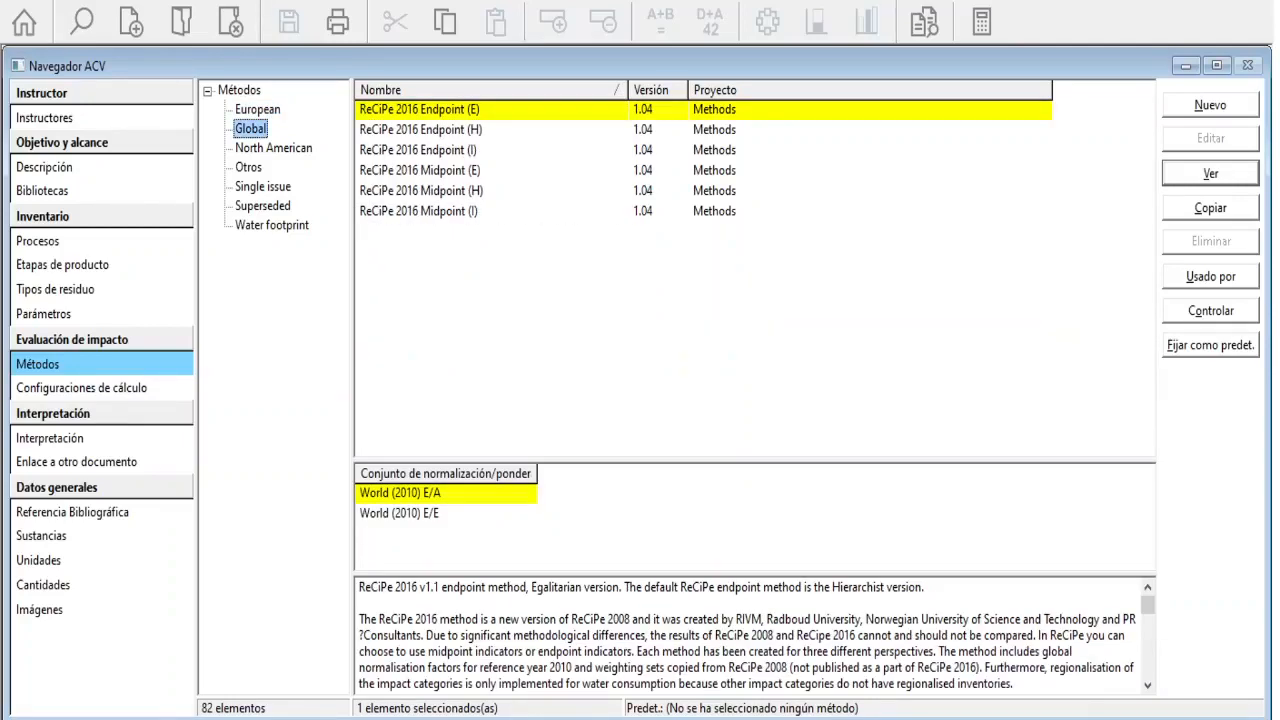
key(Tab)
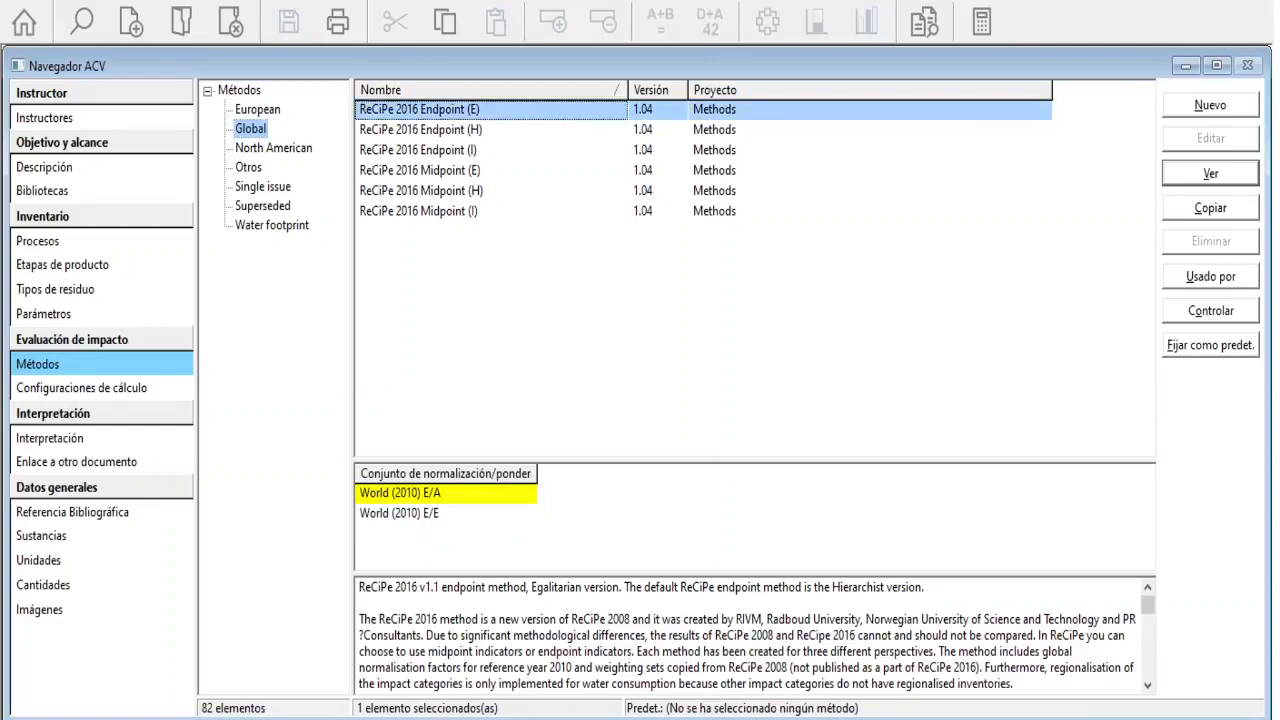
key(shift+Tab)
key(Down)
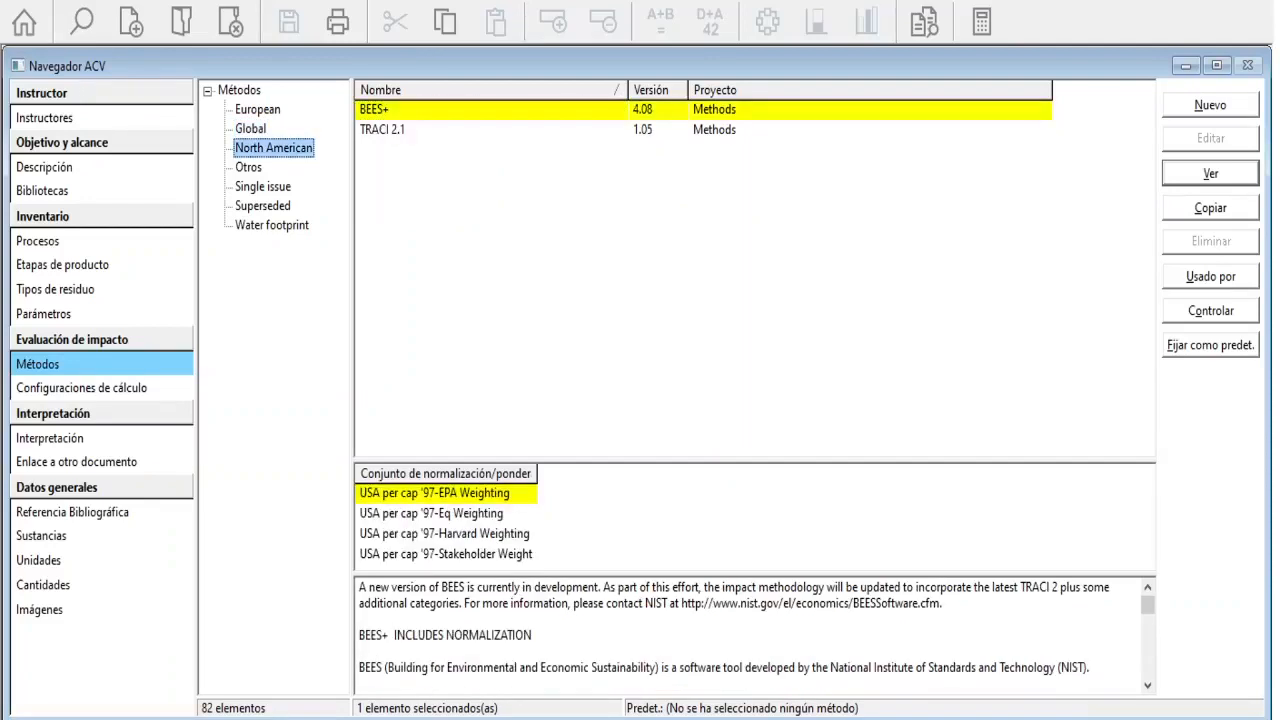
key(Down)
key(Down)
key(Down)
key(Down)
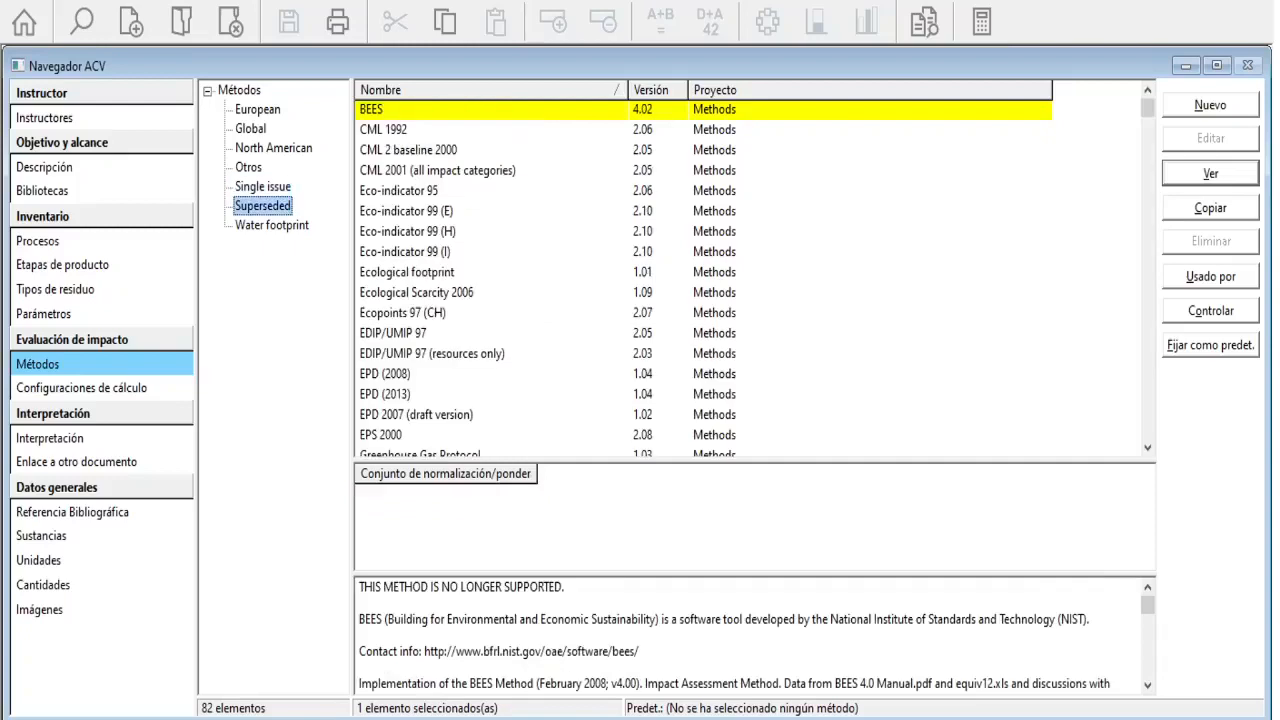
Compare the ReCiPe 2016 Endpoint and Midpoint variants among the Global methods, ending on ReCiPe 2016 Midpoint (H)
click(250, 129)
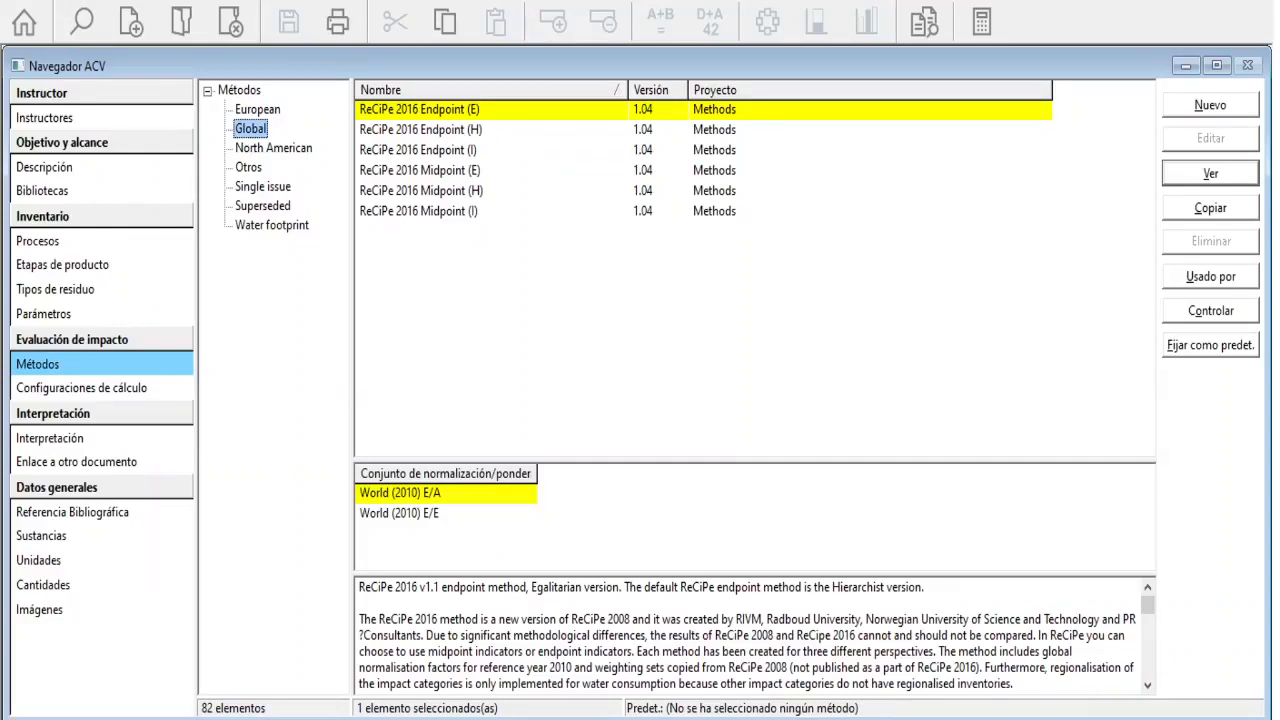
click(420, 171)
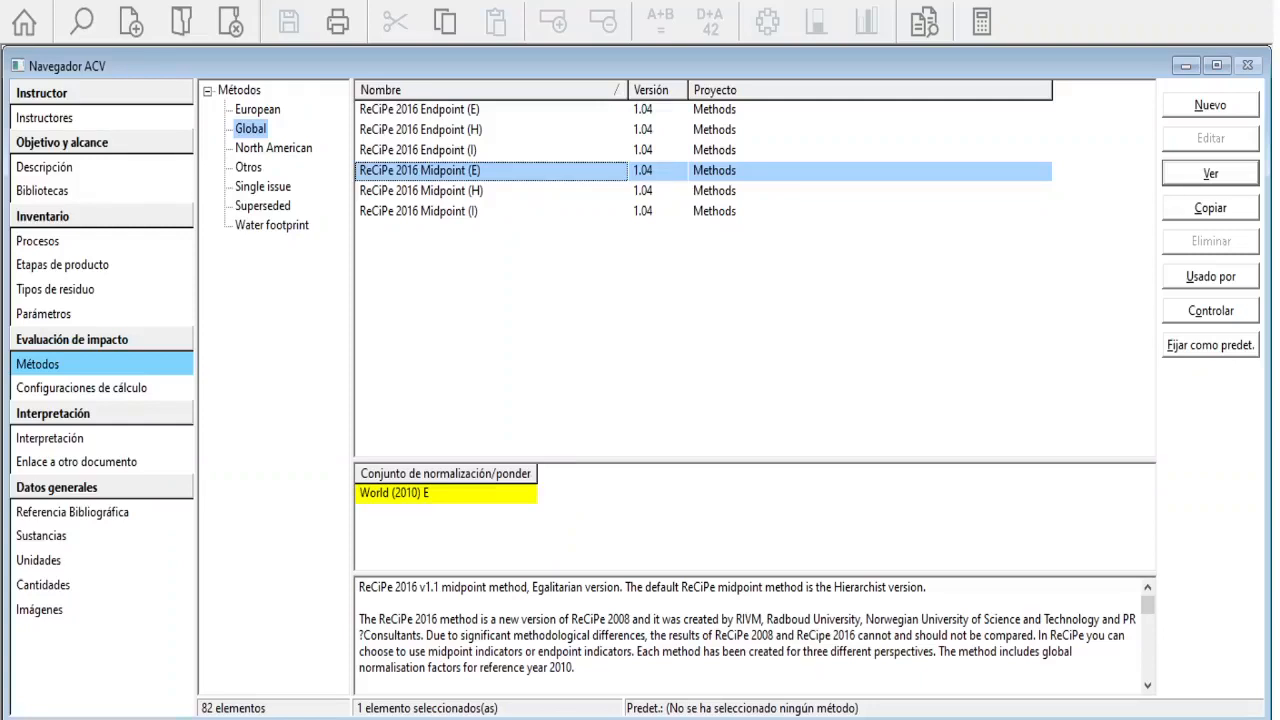
click(420, 110)
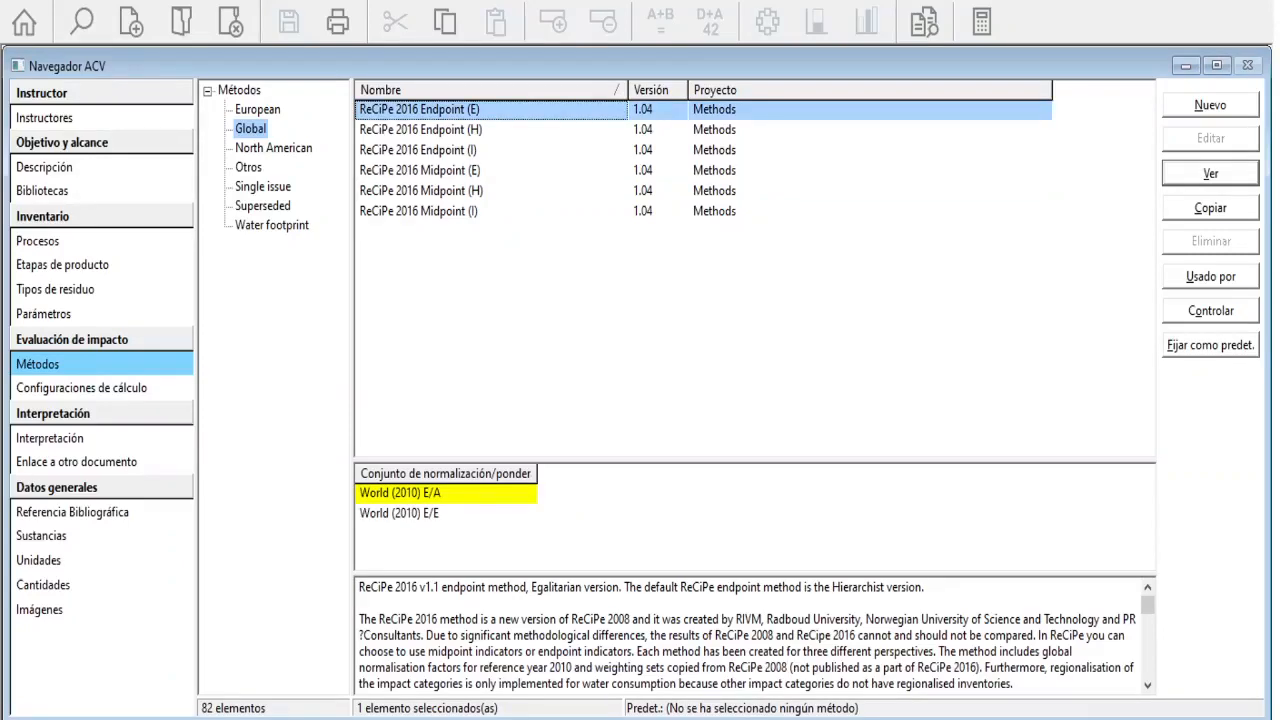
shift+click(420, 150)
click(420, 171)
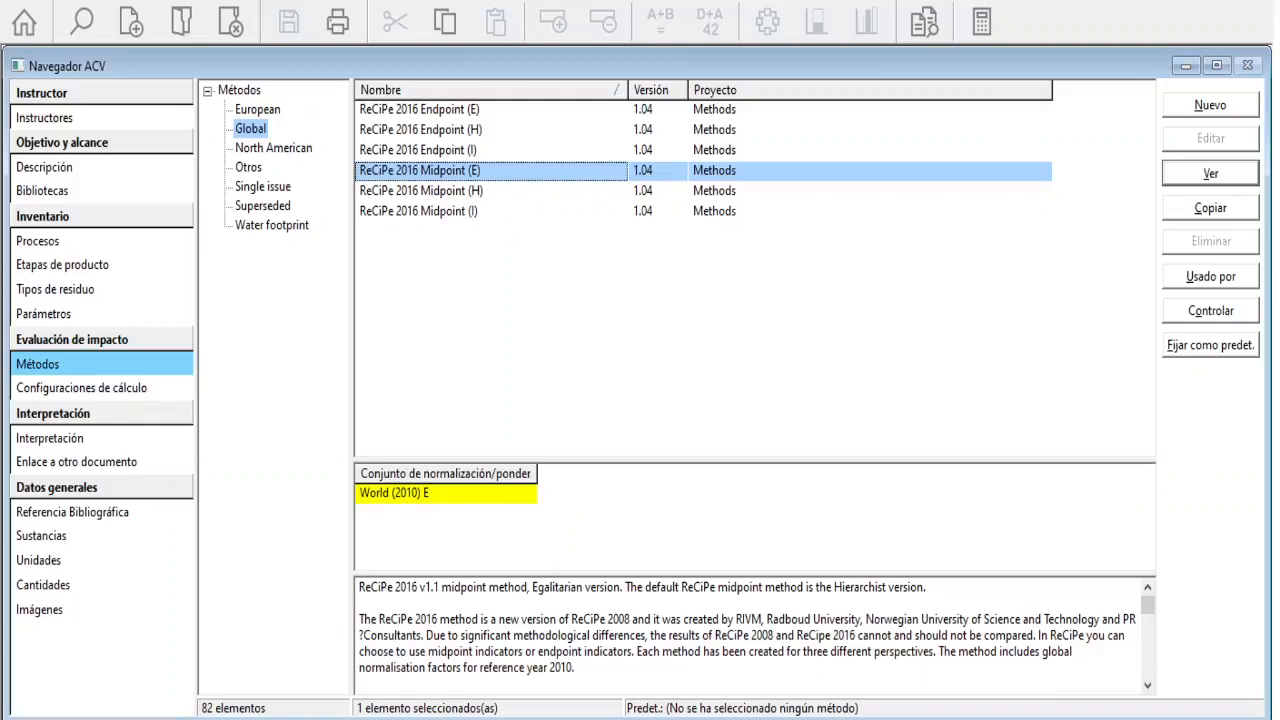
click(420, 110)
click(421, 191)
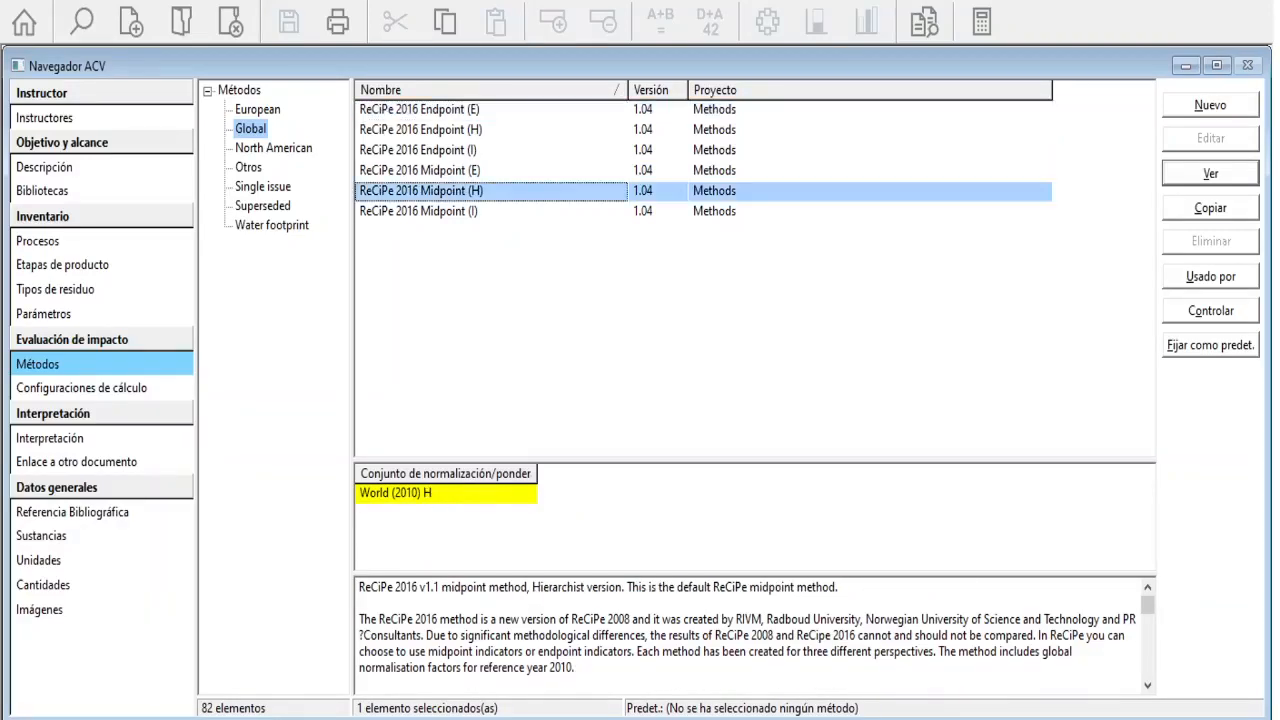
Revisit the North American, Otros, Single issue, Global and Superseded method categories, and show the Water footprint methods
click(273, 148)
click(248, 168)
click(262, 187)
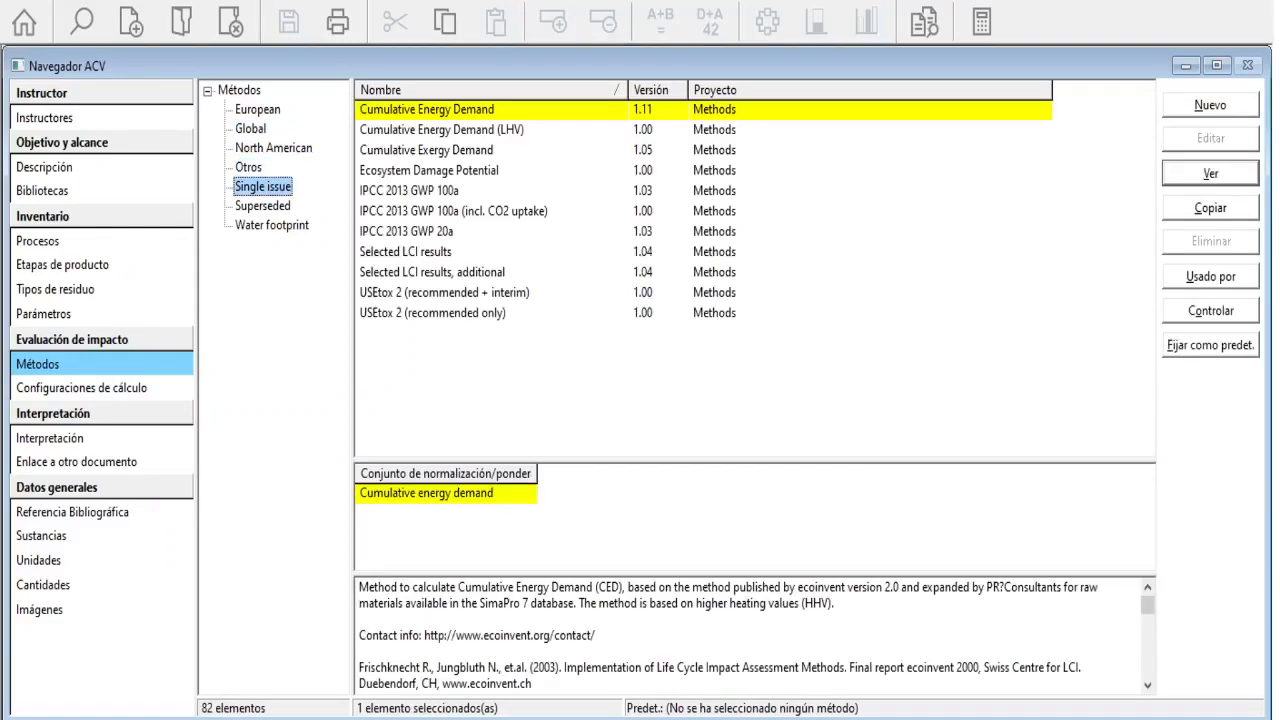
click(273, 148)
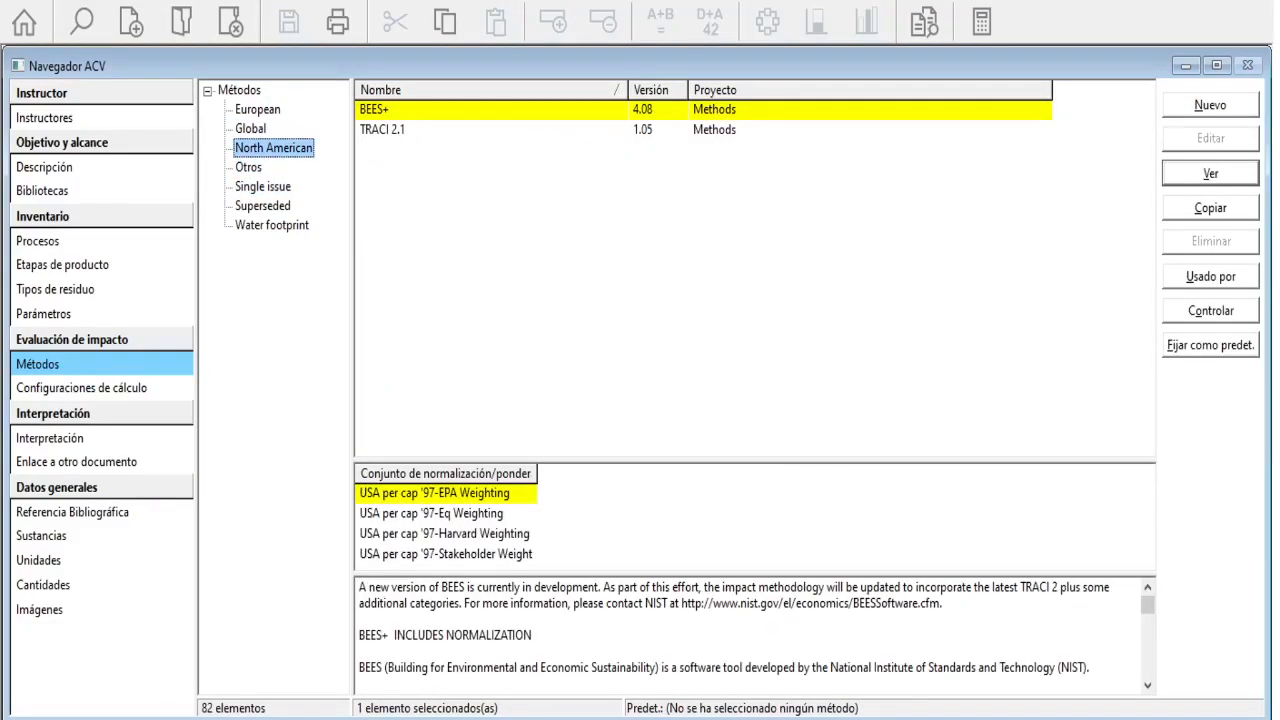
click(250, 129)
click(263, 206)
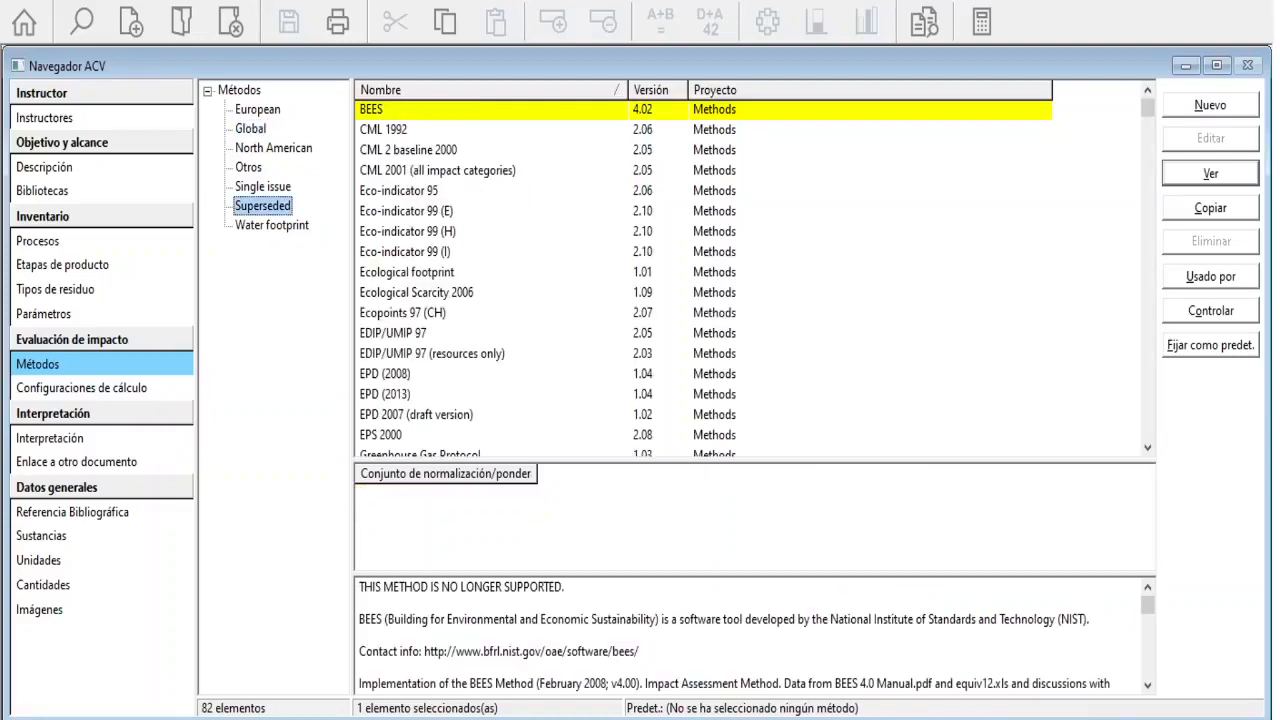
click(272, 225)
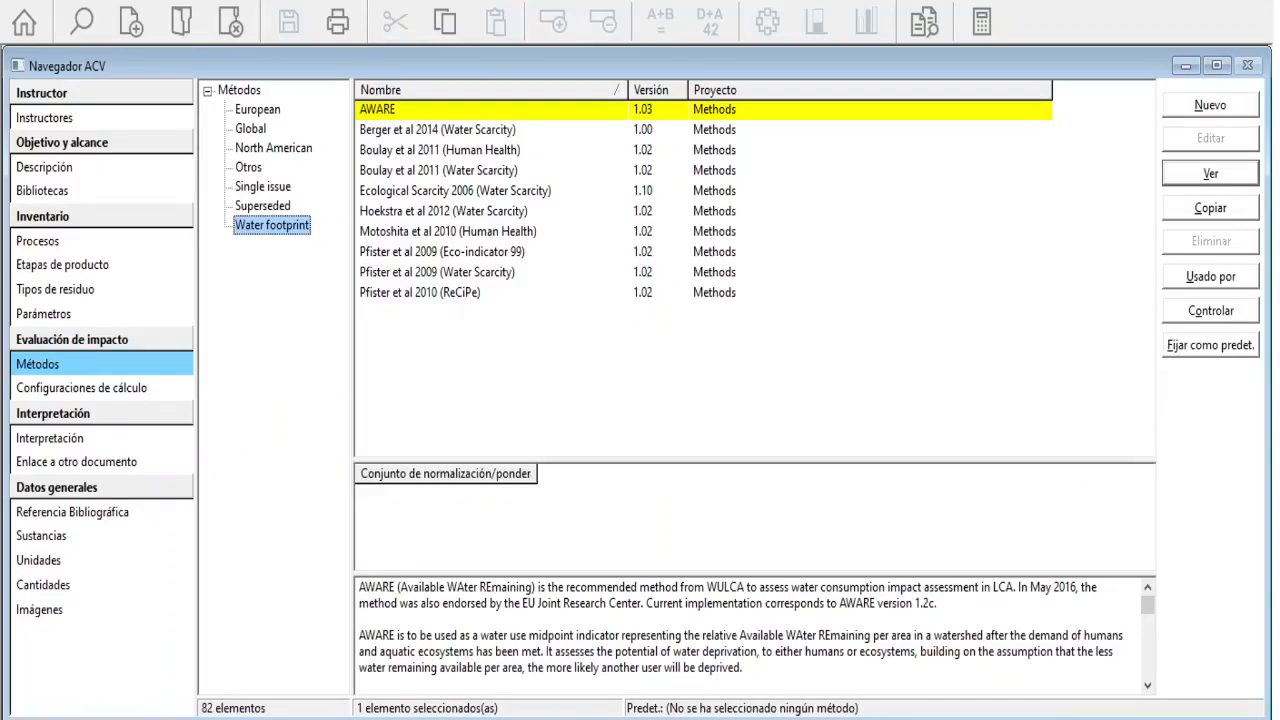
Look through the project's calculation setups, interpretation fields, document links, literature references, substances, units, libraries and description
click(81, 388)
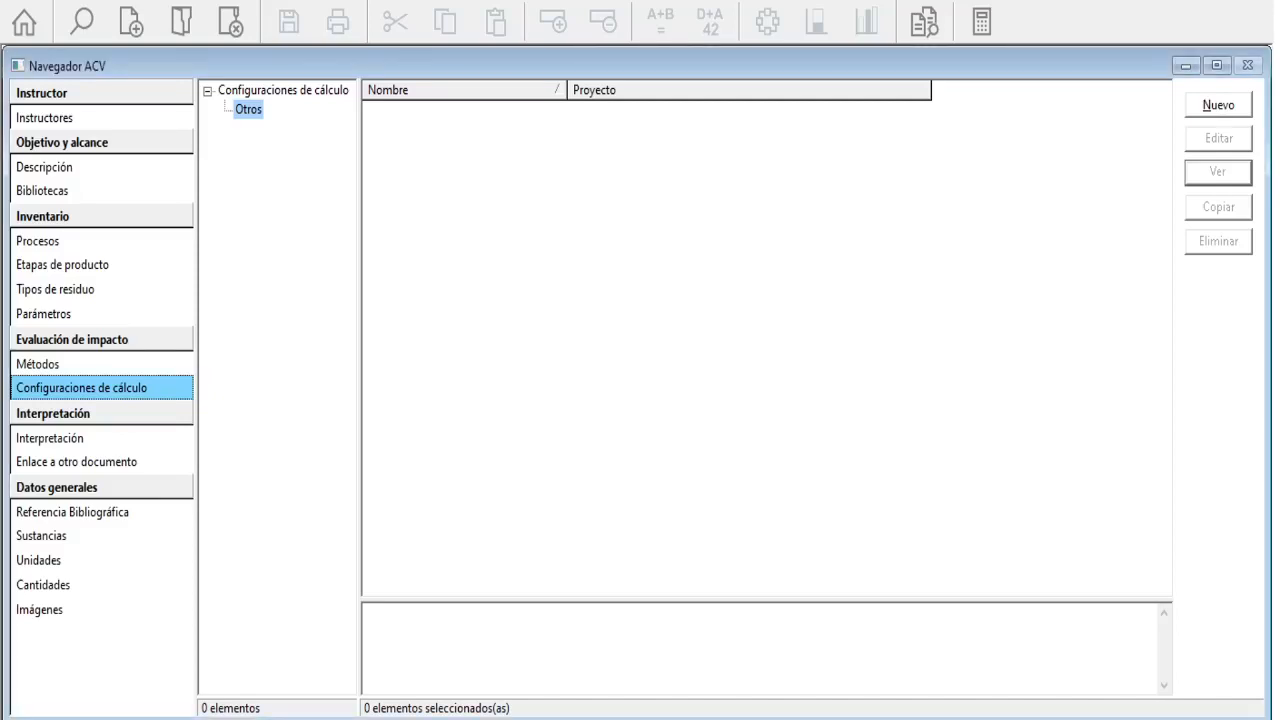
click(50, 438)
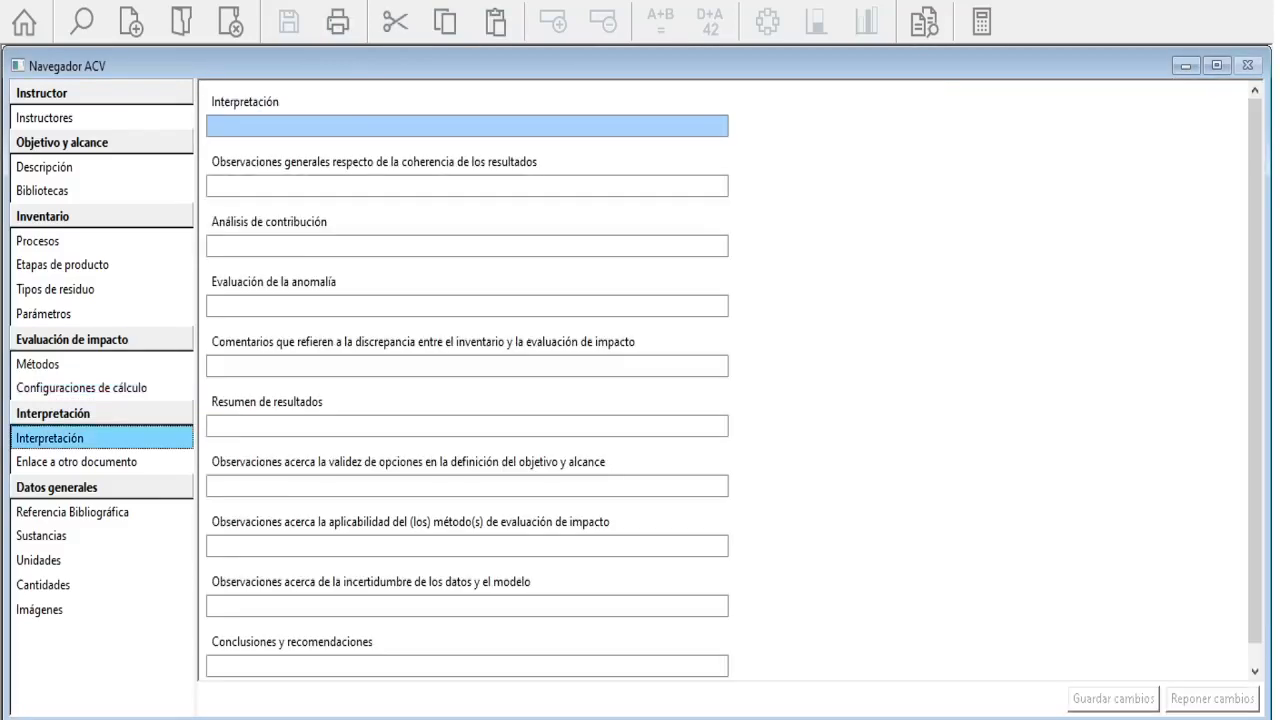
click(76, 462)
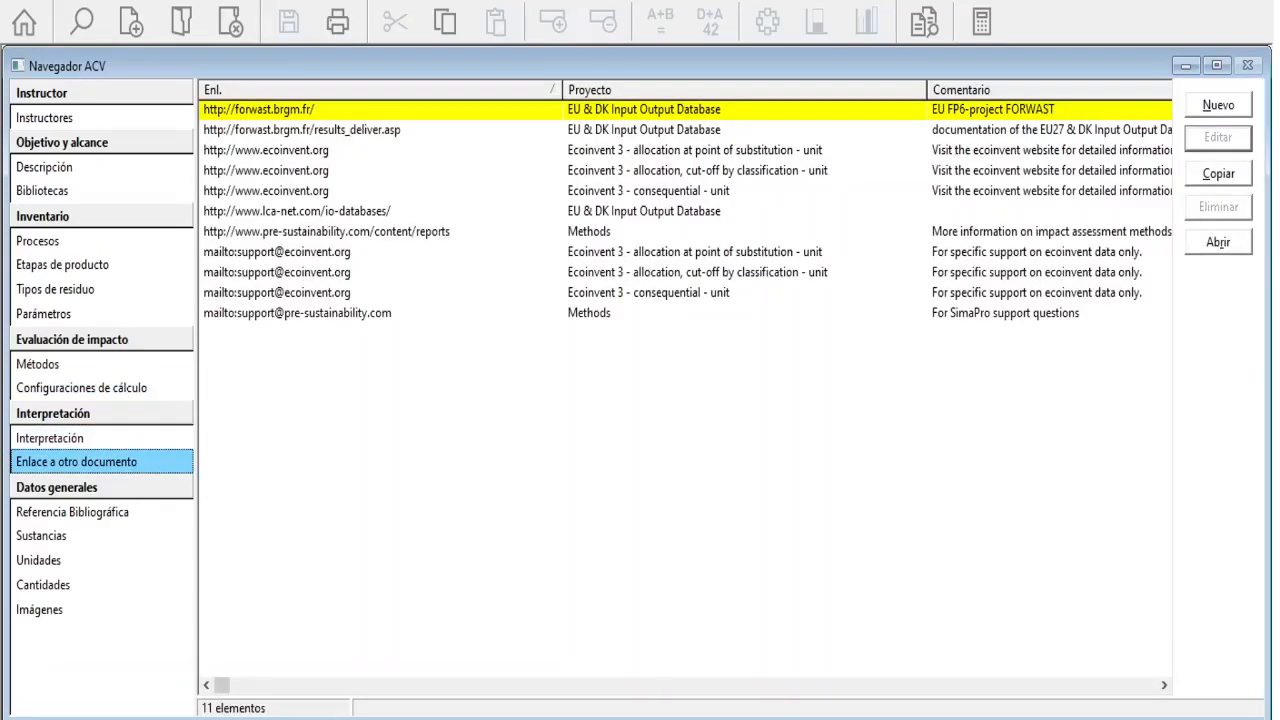
click(72, 512)
click(41, 536)
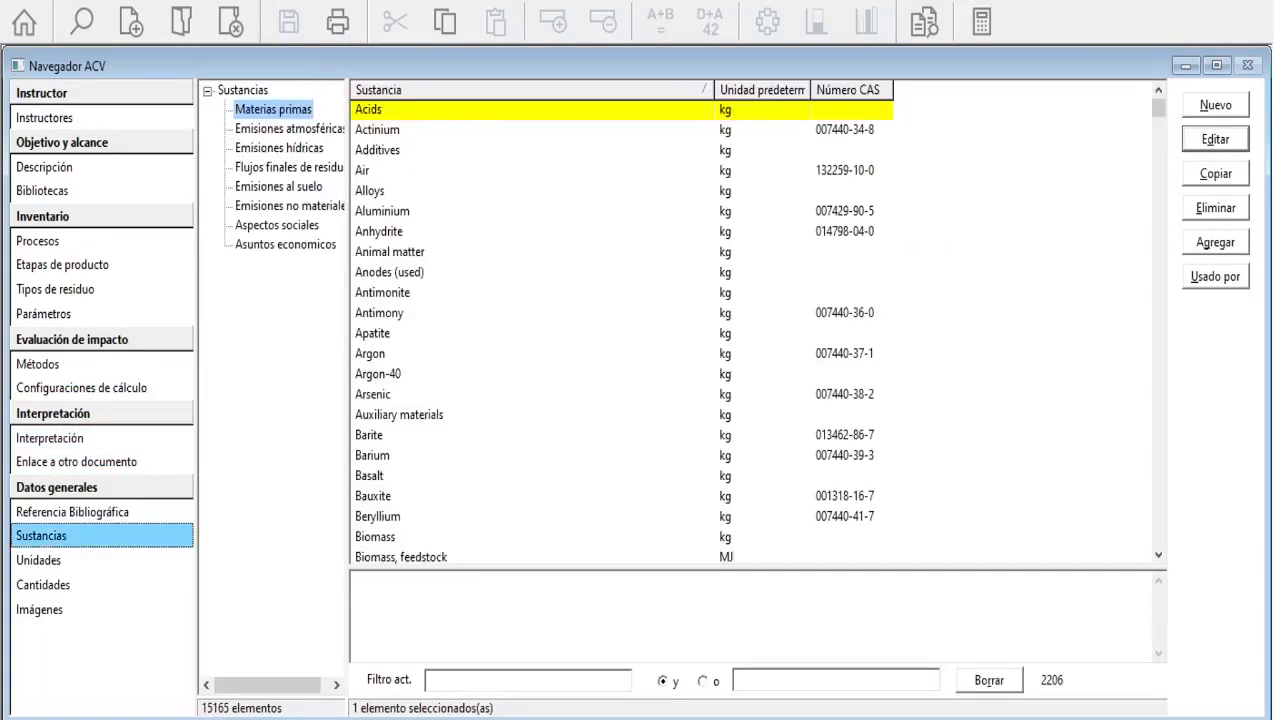
click(39, 561)
click(42, 191)
click(44, 167)
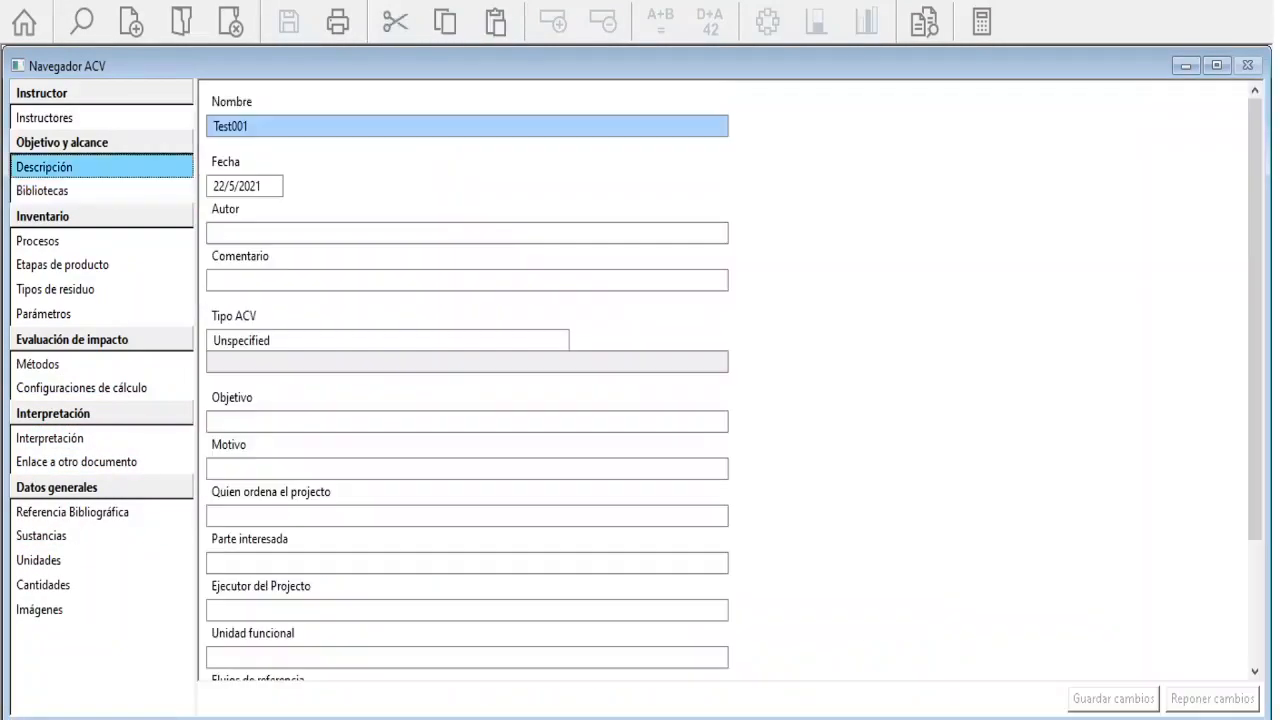
Start a comparison of the processes "Computer, desktop, without screen {GLO}| market for | Conseq, S" and "Display, cathode ray tube, 17 inches {GLO}| market for | APOS, S"
click(38, 241)
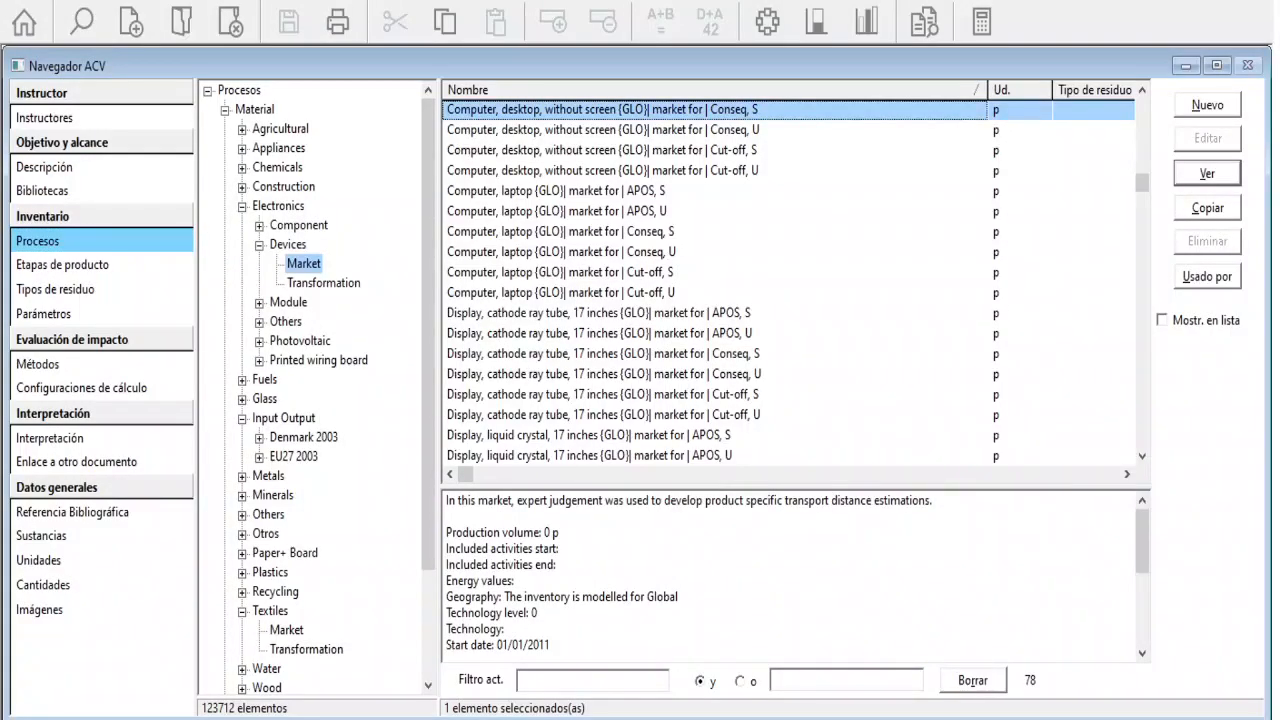
ctrl+click(598, 313)
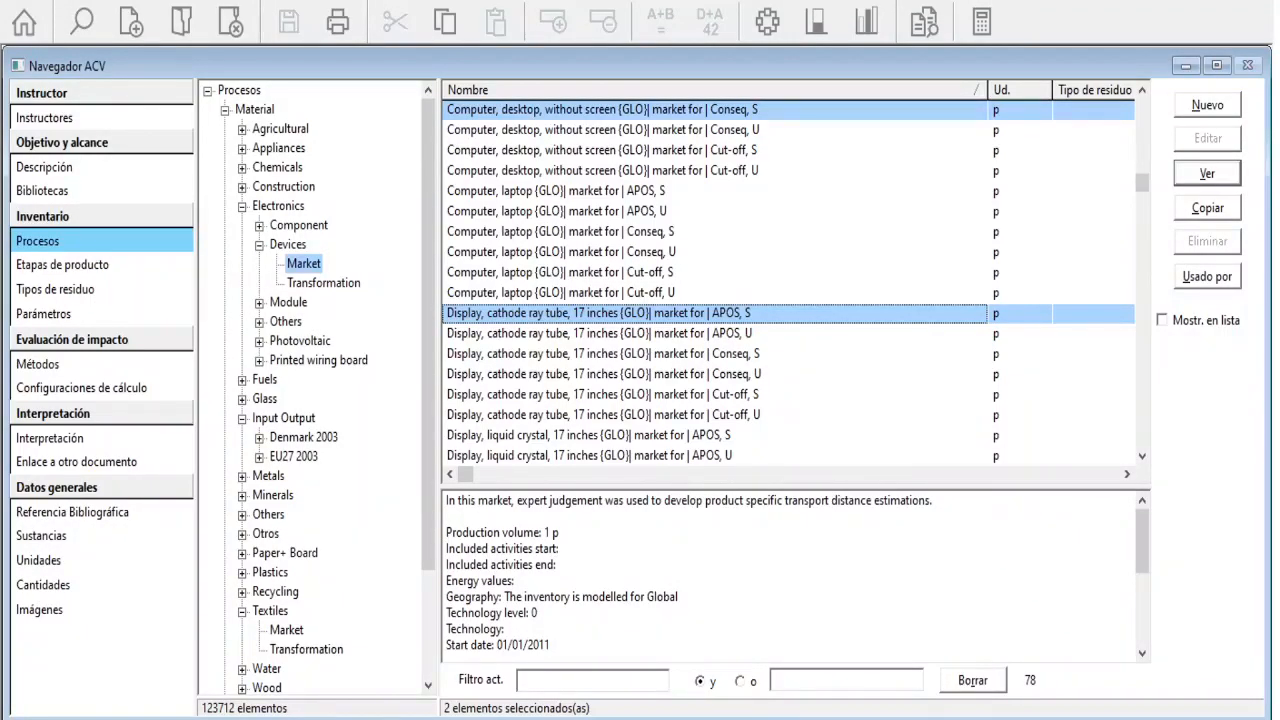
click(866, 21)
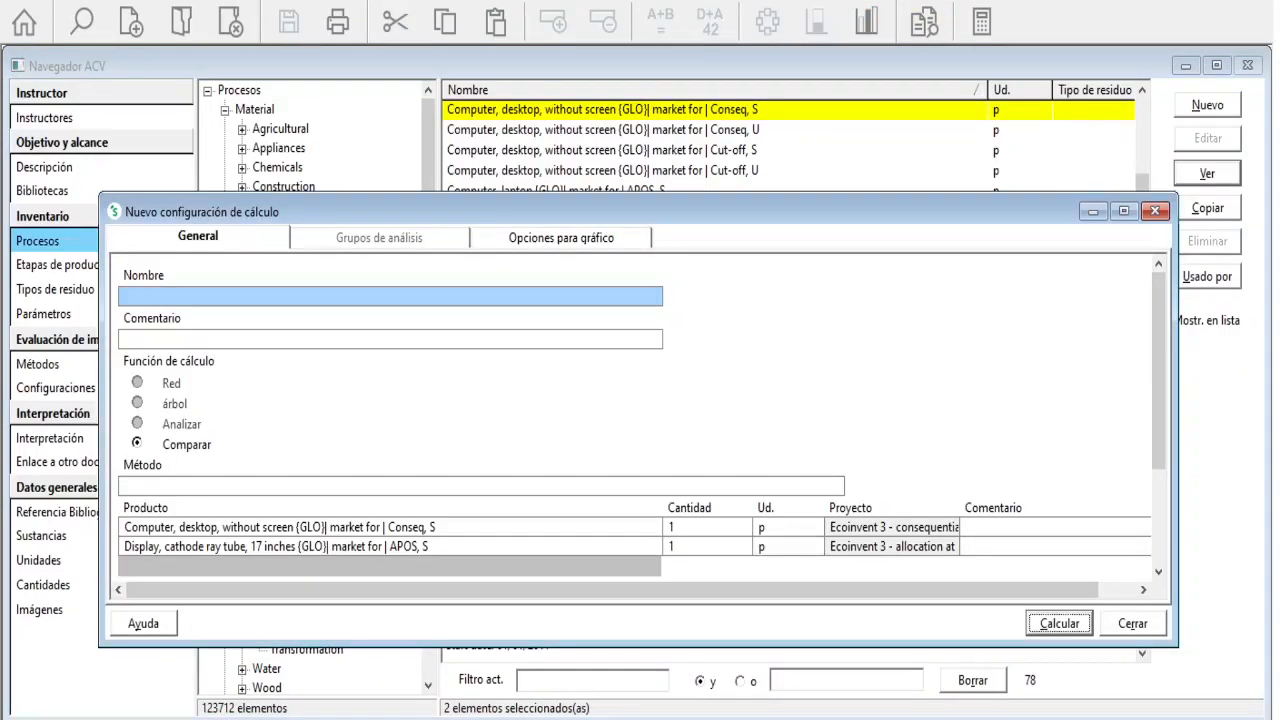
Name the calculation setup PC and assign the method ReCiPe 2016 Midpoint (E) V1.04 / World (2010) E
click(125, 296)
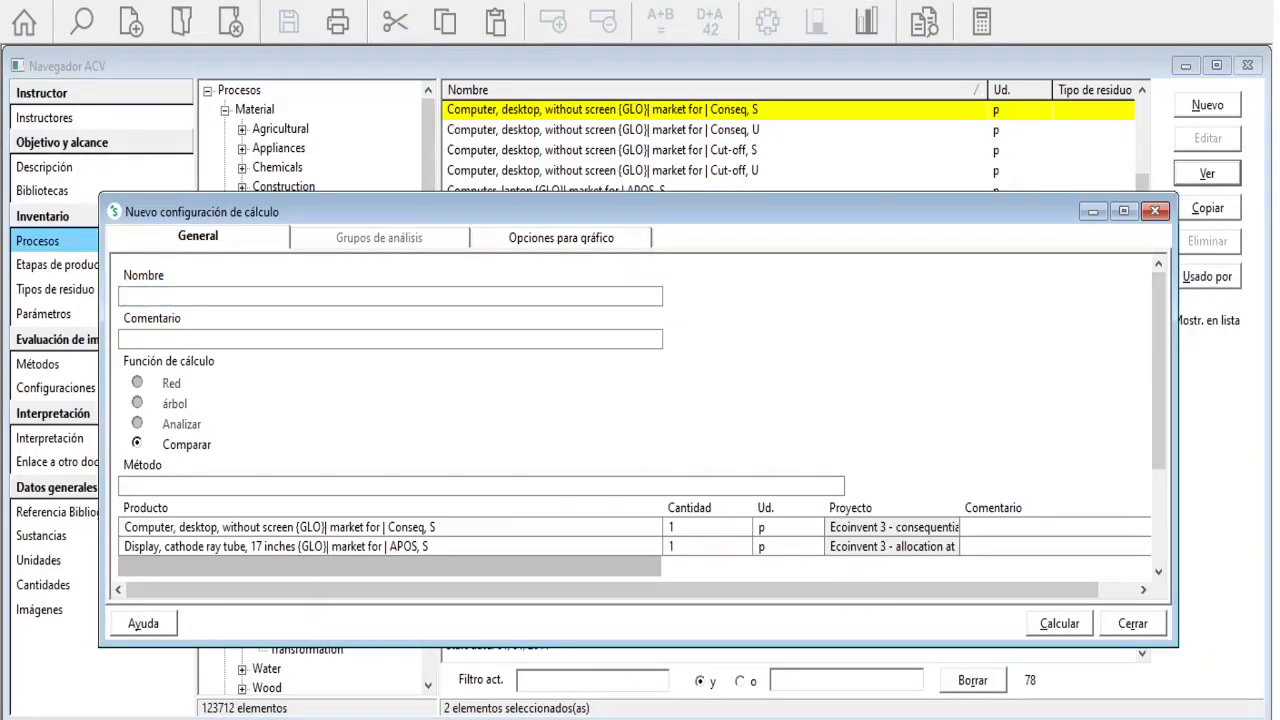
text(PC)
scroll(635, 414, down, 3)
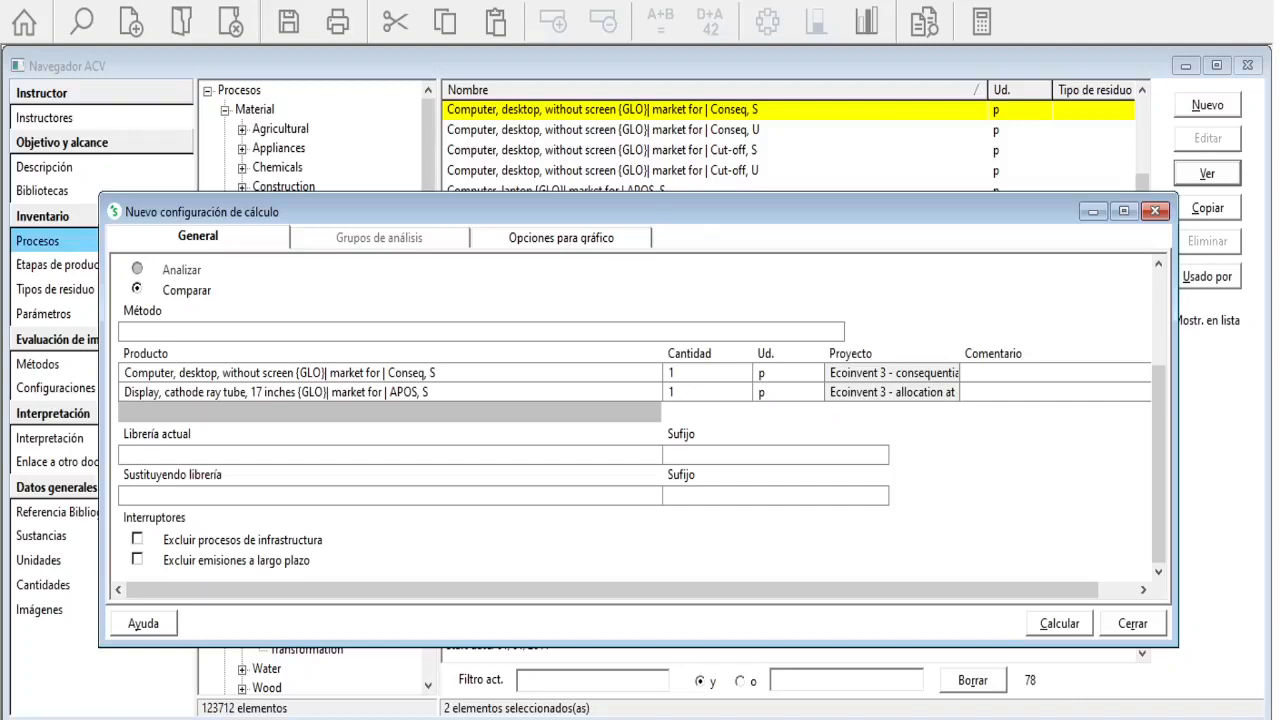
double_click(481, 332)
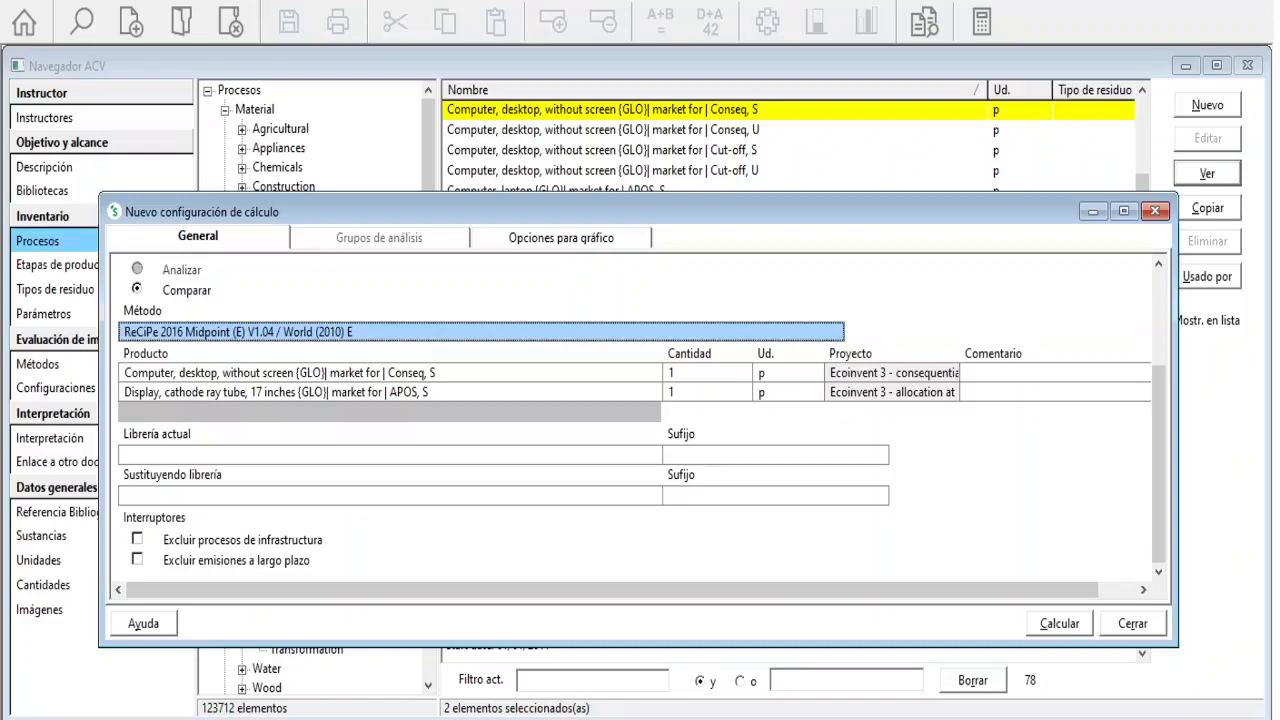
Check the product quantities and the replacement library field in the setup, and calculate the comparison
click(788, 392)
click(706, 392)
click(706, 373)
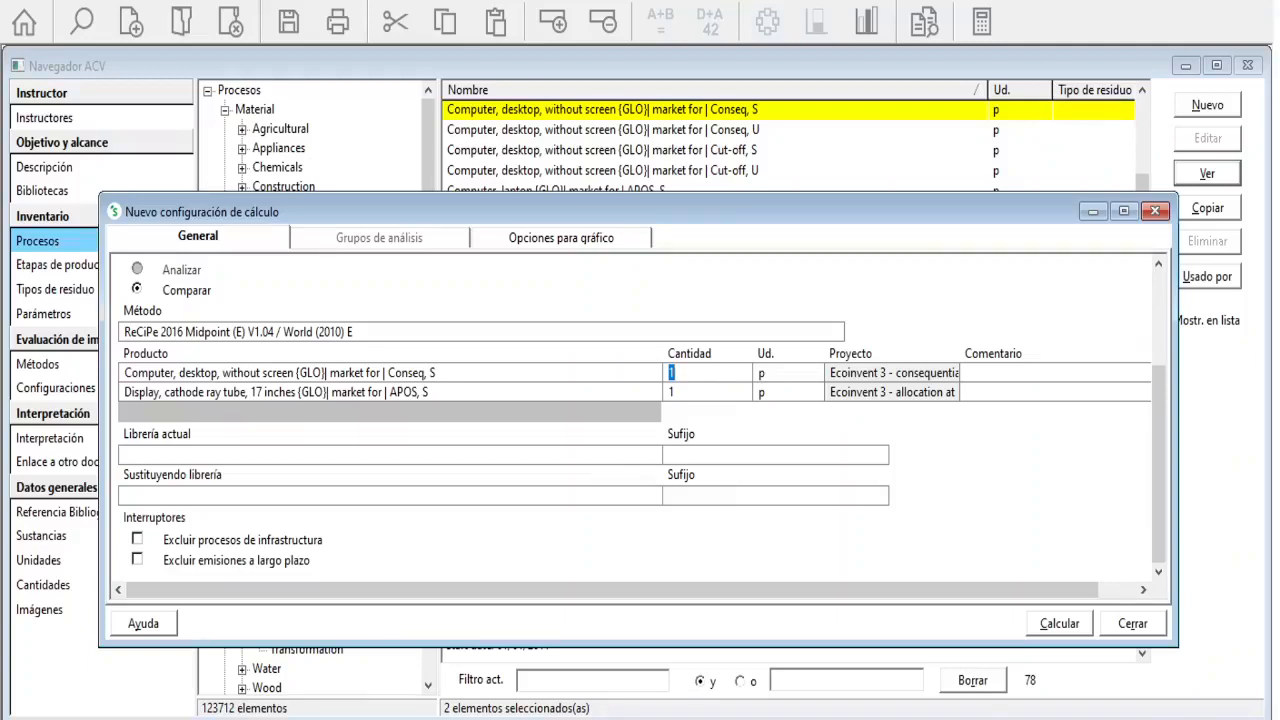
click(390, 496)
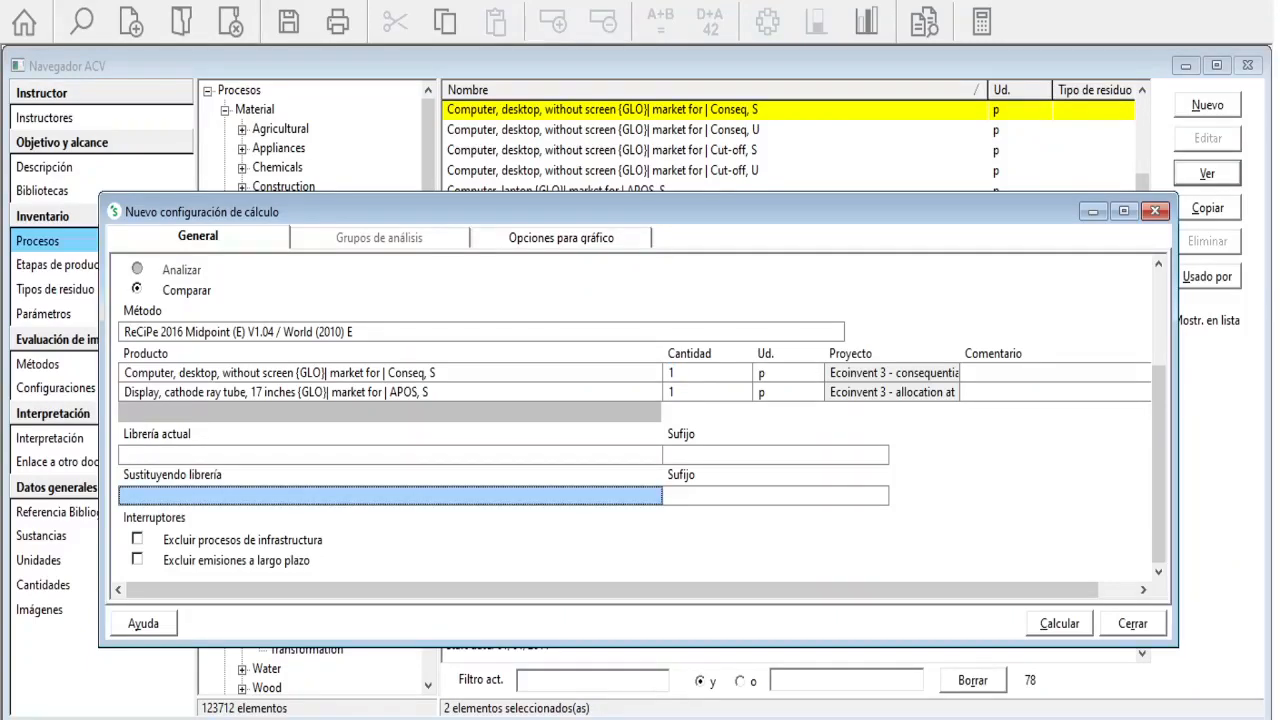
click(1059, 623)
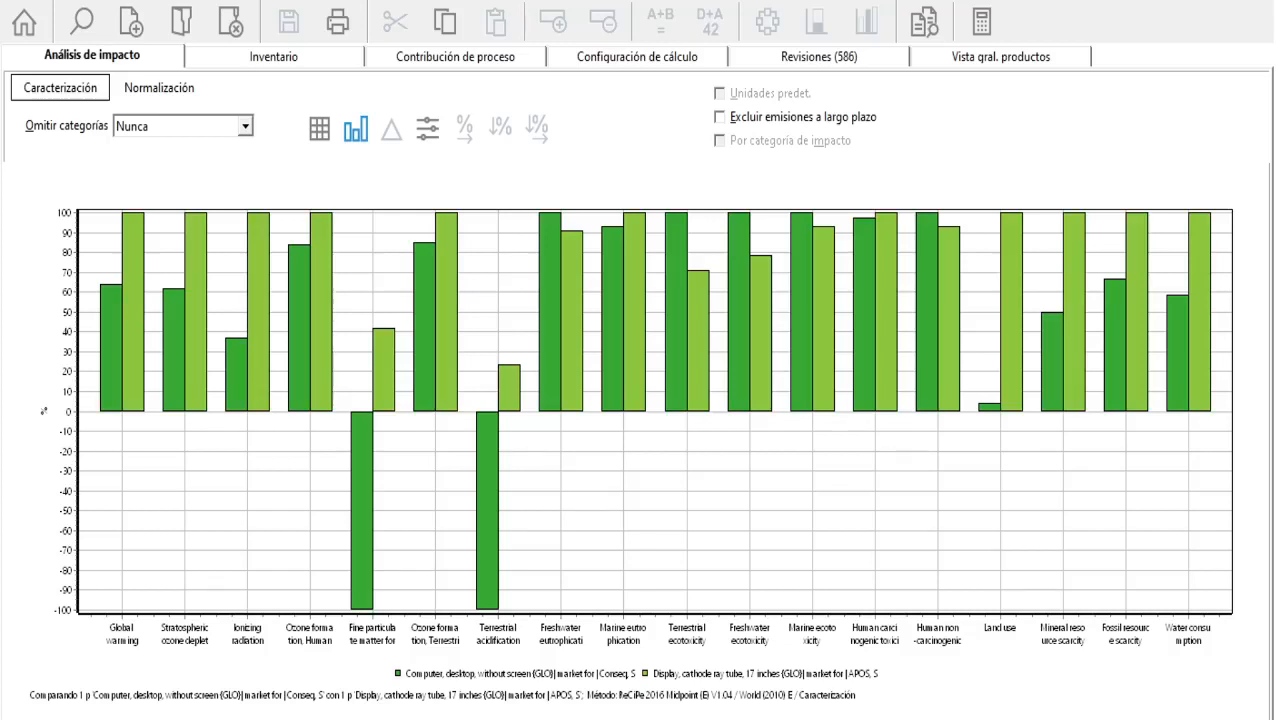
Examine the characterization results as a table, plus the inventory, process contribution and substances not defined in the method
click(319, 128)
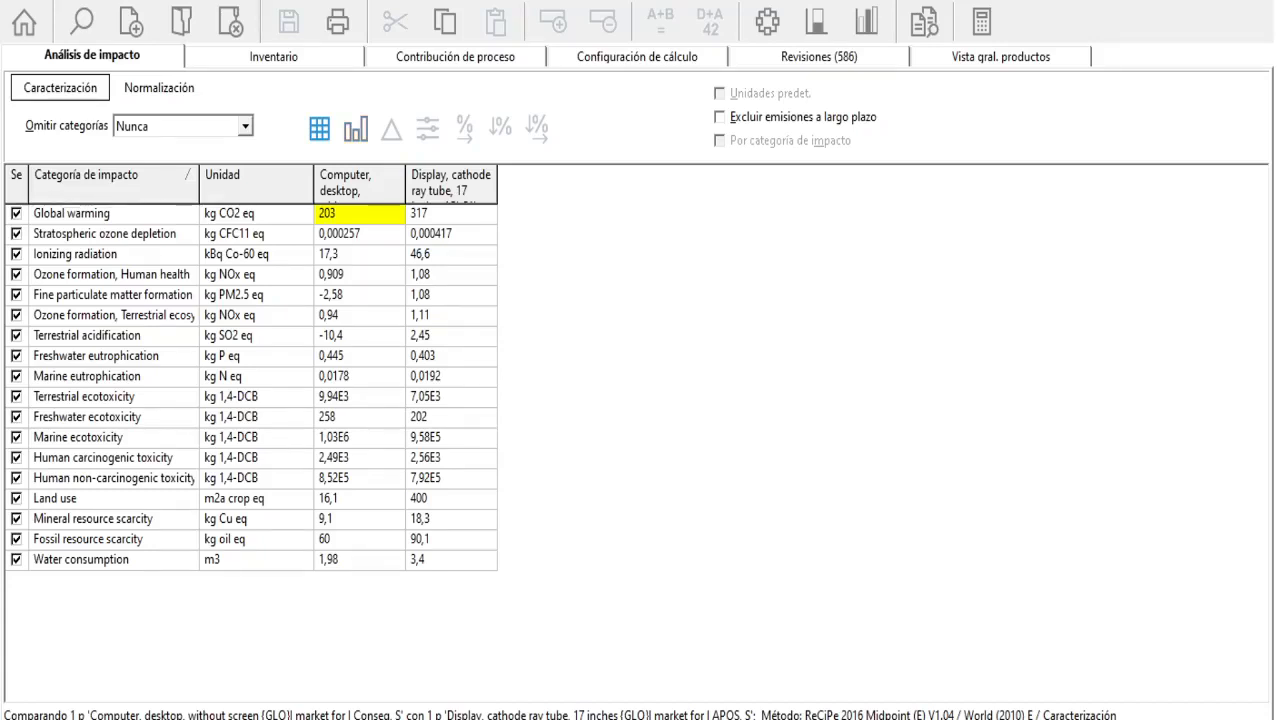
click(274, 57)
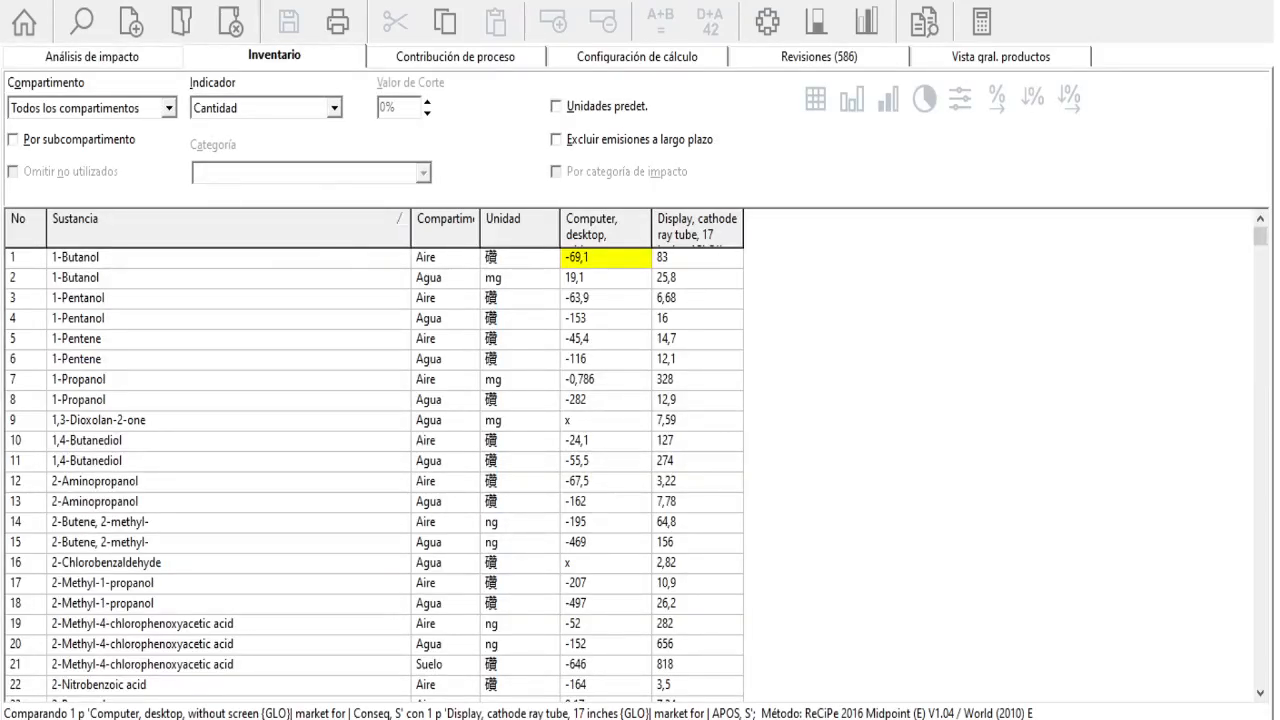
click(455, 57)
click(637, 57)
click(455, 57)
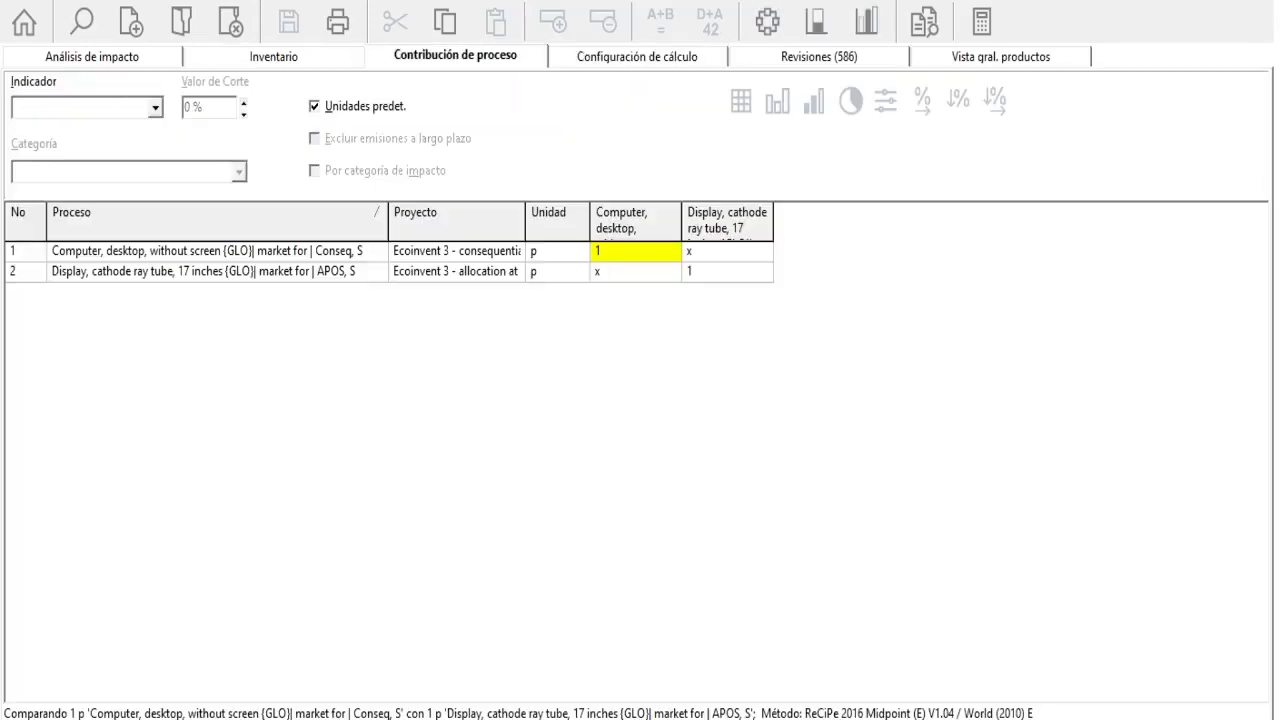
click(819, 57)
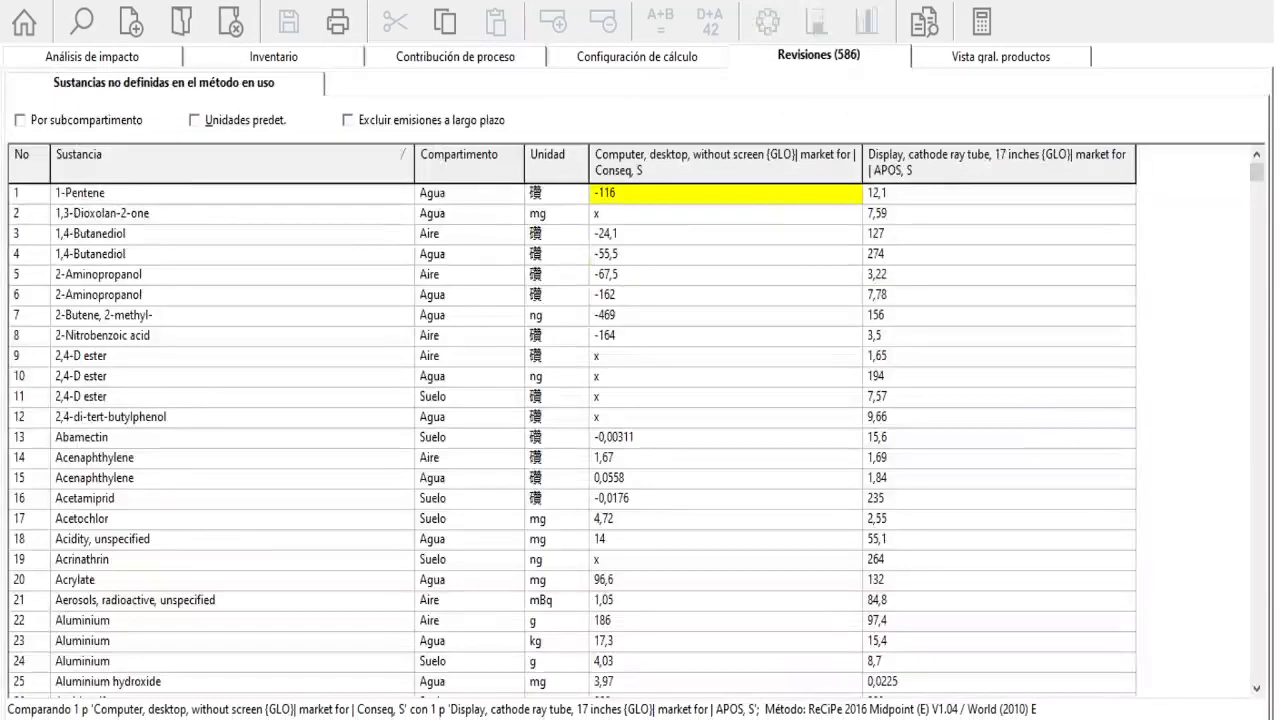
Turn off default units for the process contribution results
click(637, 57)
click(455, 57)
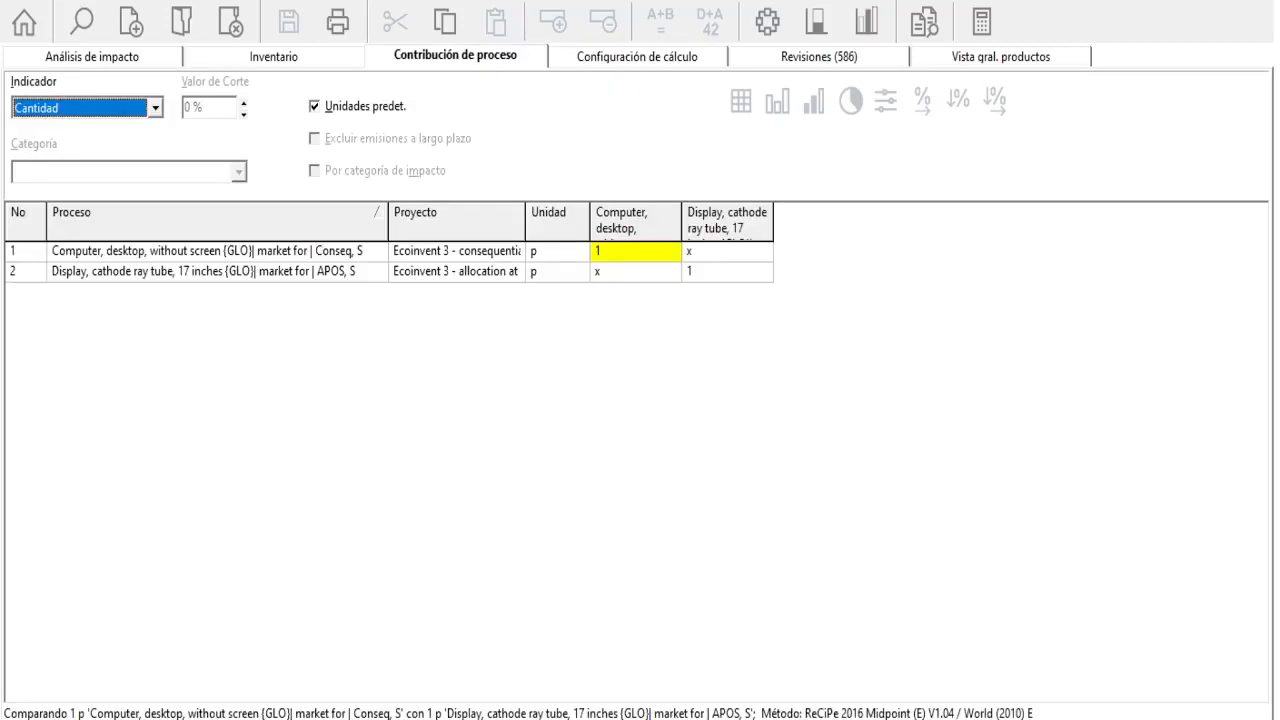
click(315, 106)
Compare the characterization and normalization charts of the impact analysis, and show the normalized results as a table
click(92, 57)
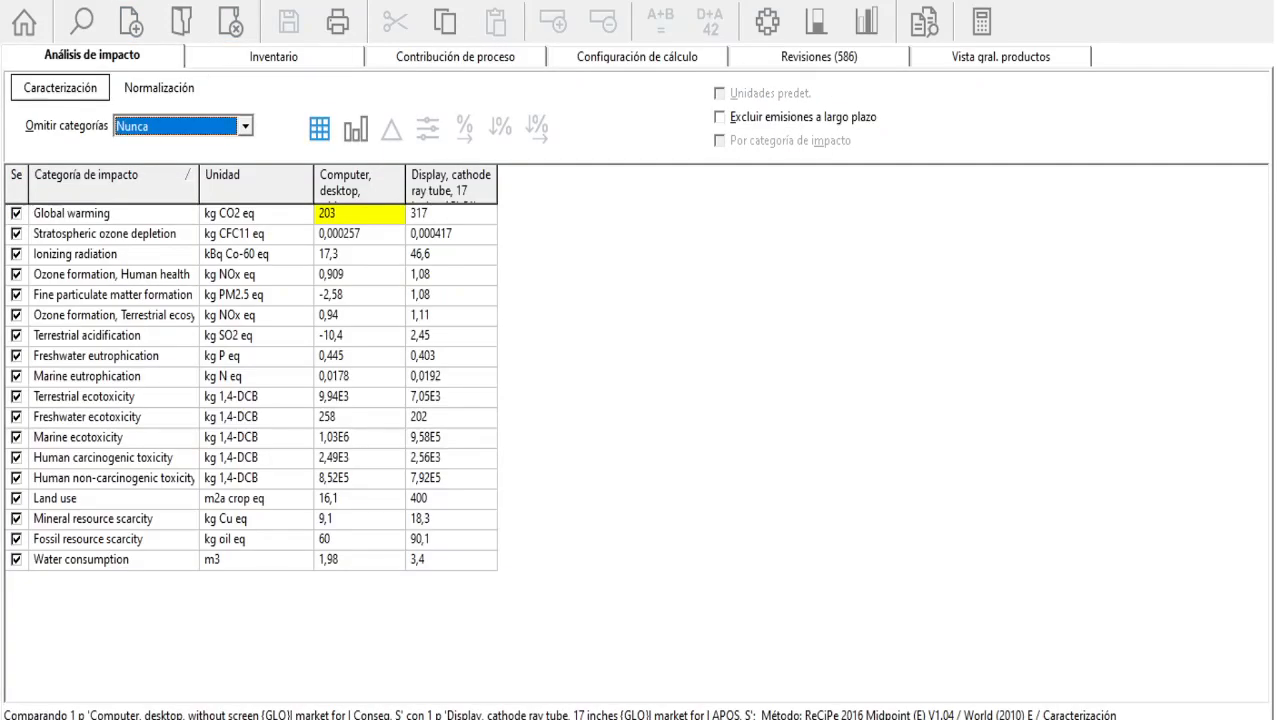
click(355, 128)
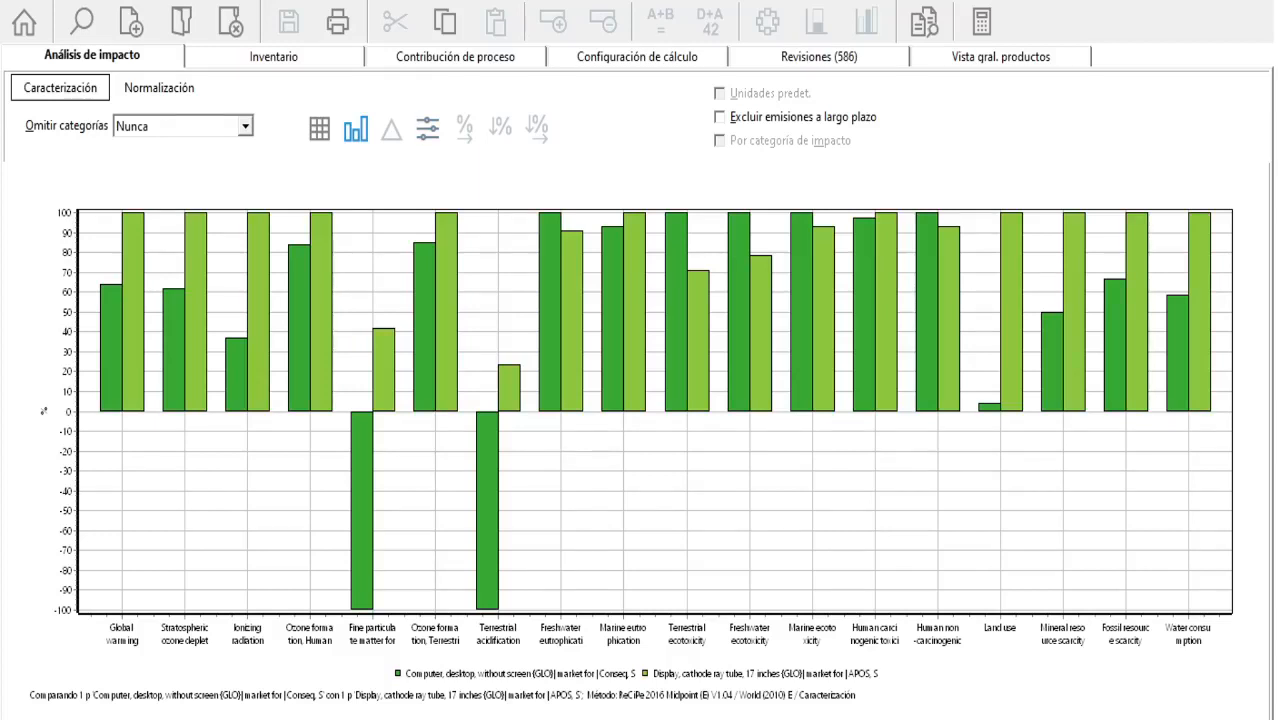
click(159, 88)
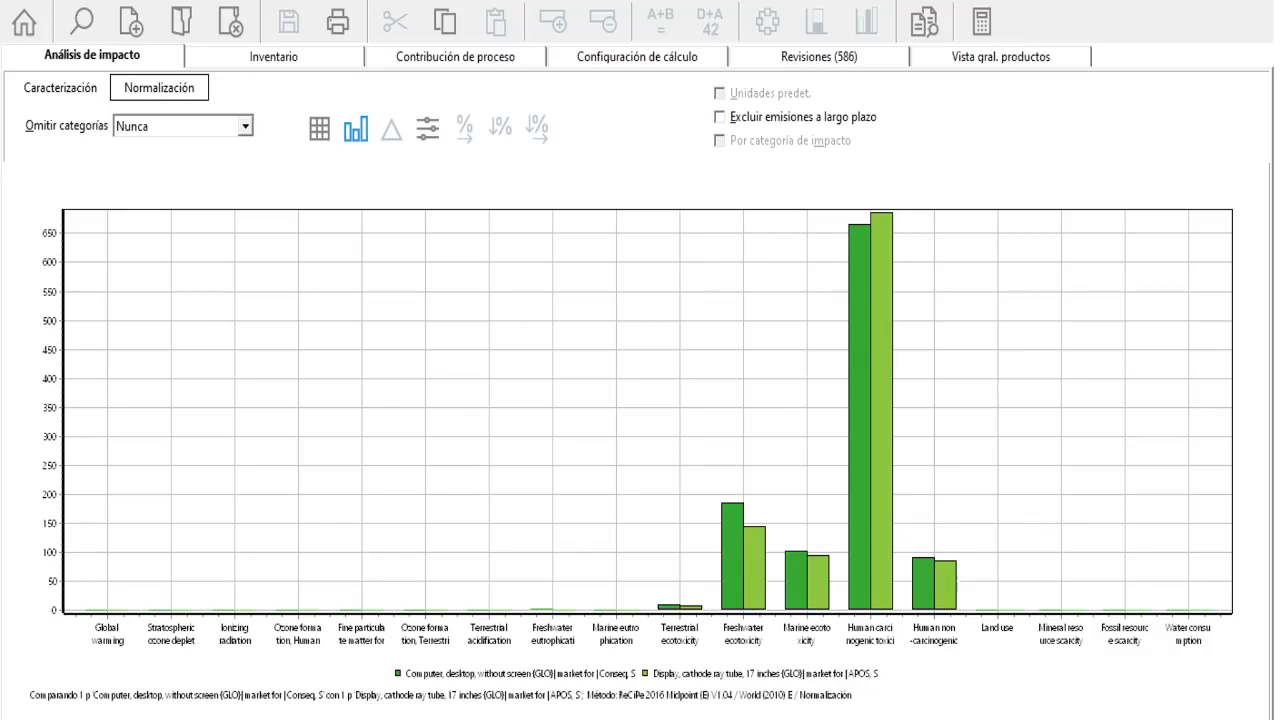
click(60, 88)
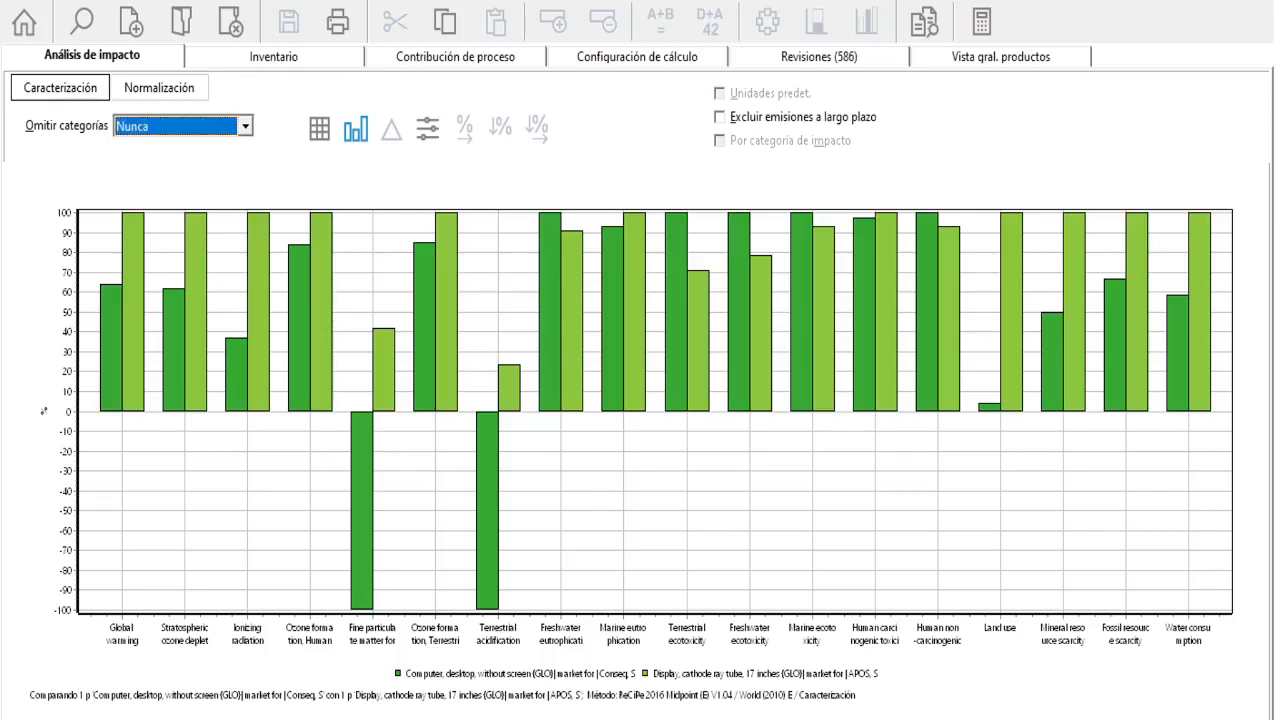
click(159, 88)
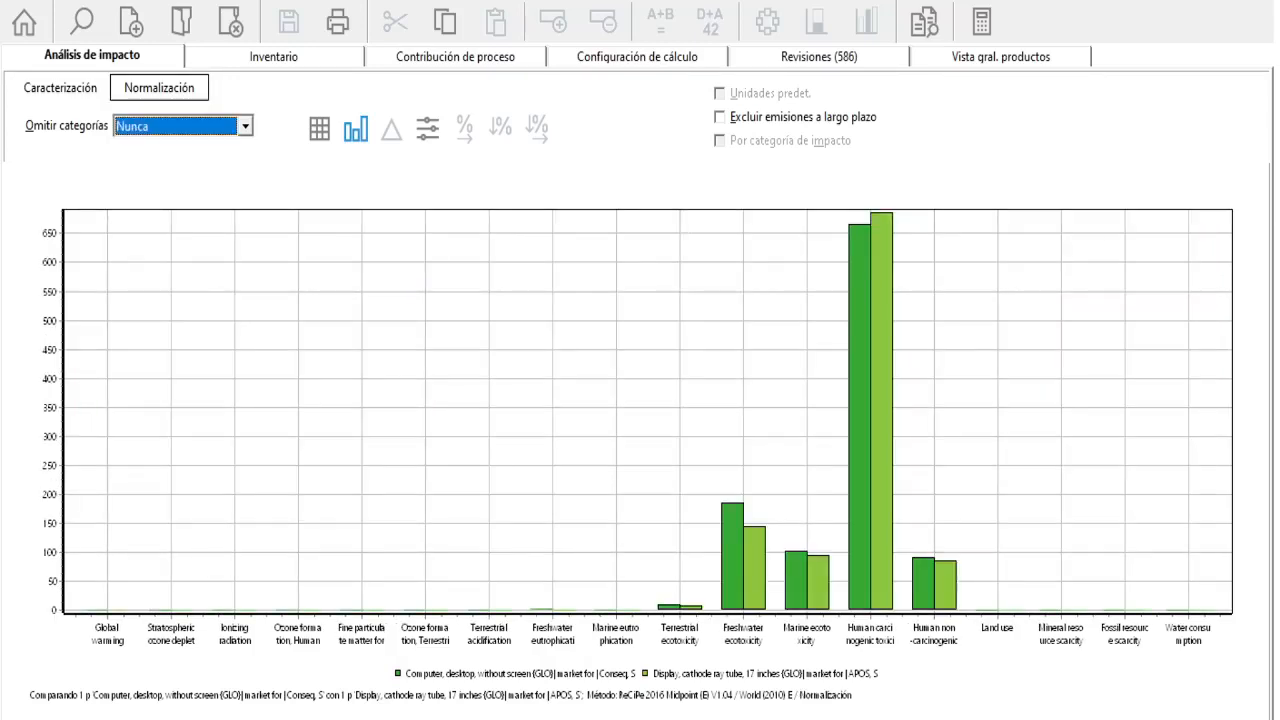
click(60, 88)
click(159, 88)
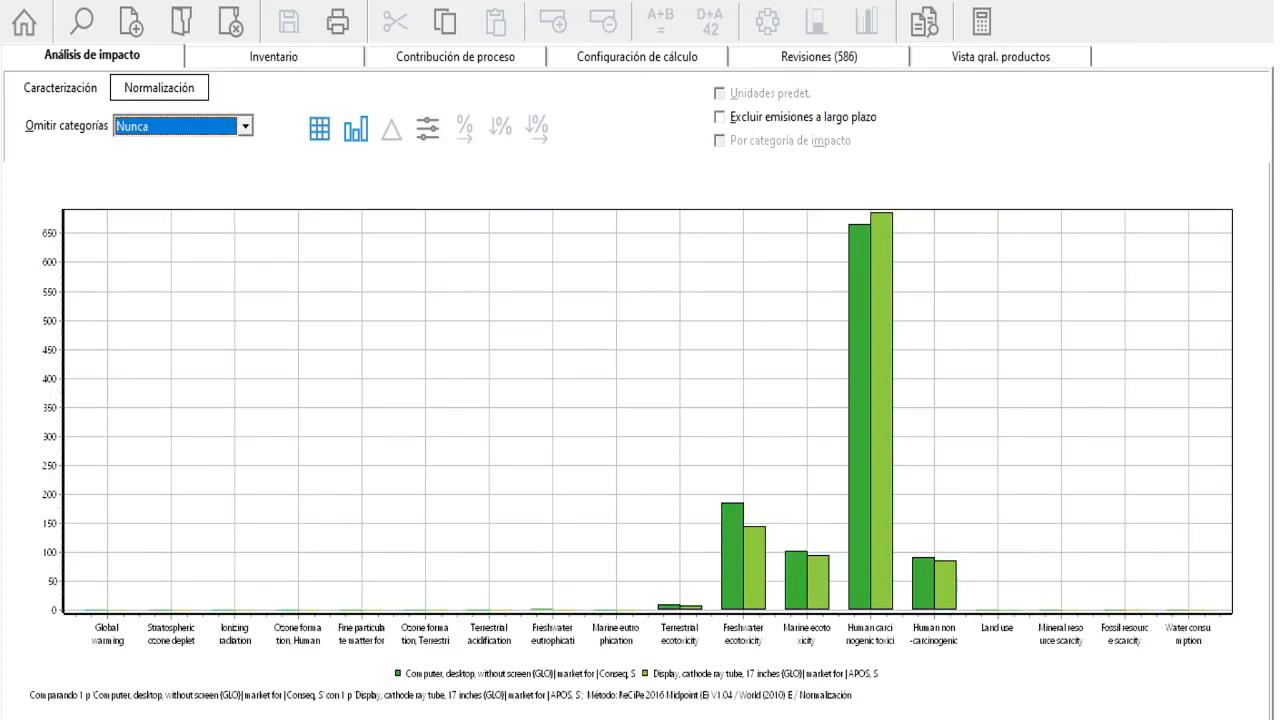
click(319, 128)
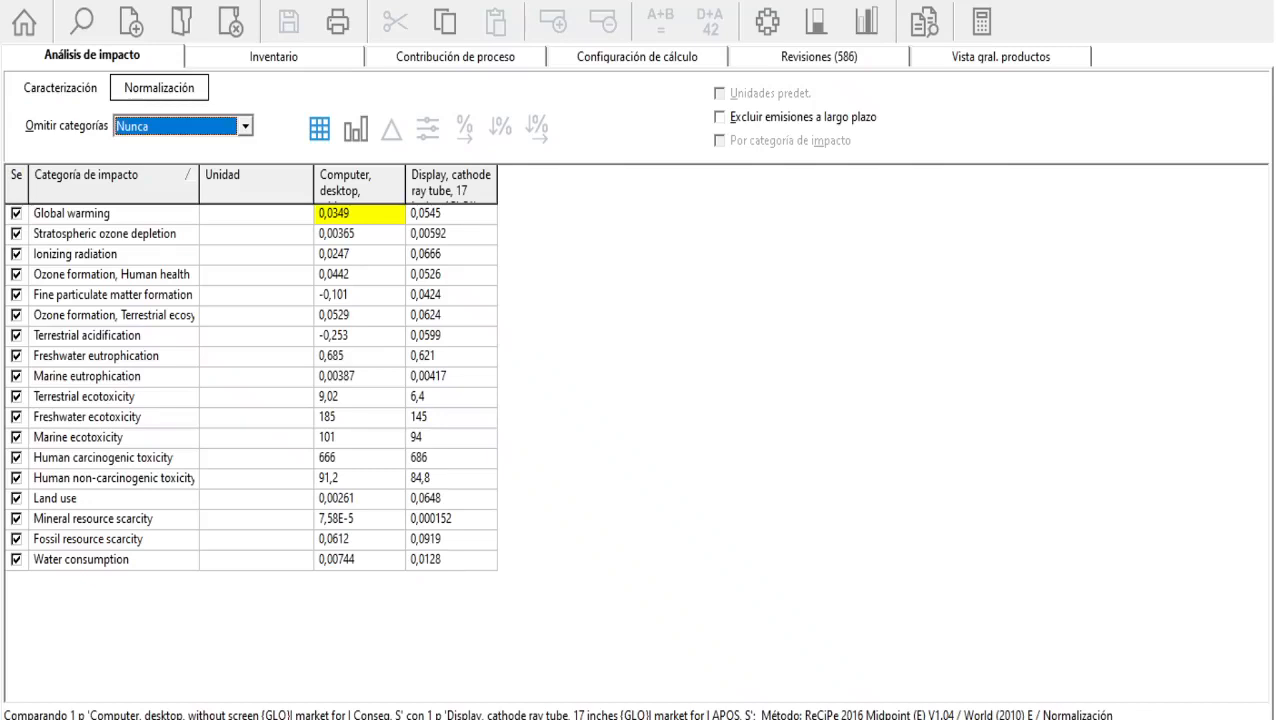
Review the process contribution and the undefined substances again, and examine the overview of compared products and their libraries
key(ctrl+Tab)
key(ctrl+Tab)
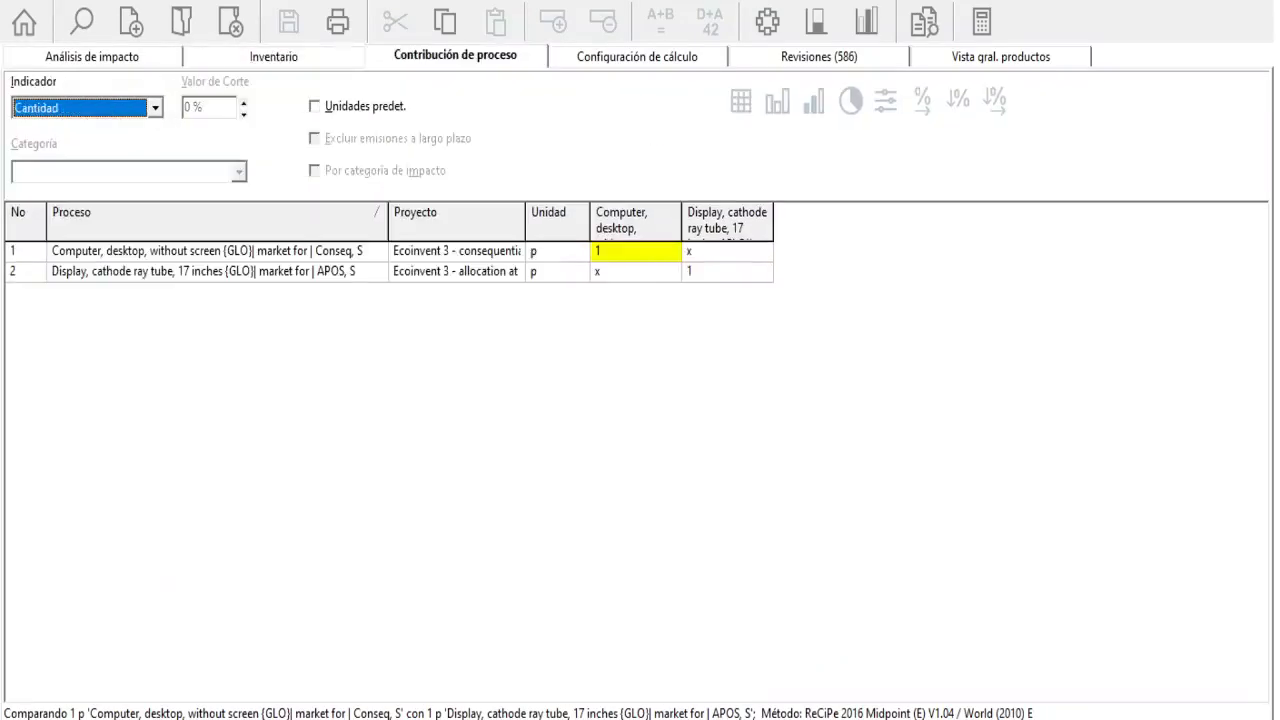
key(ctrl+Tab)
key(ctrl+Tab)
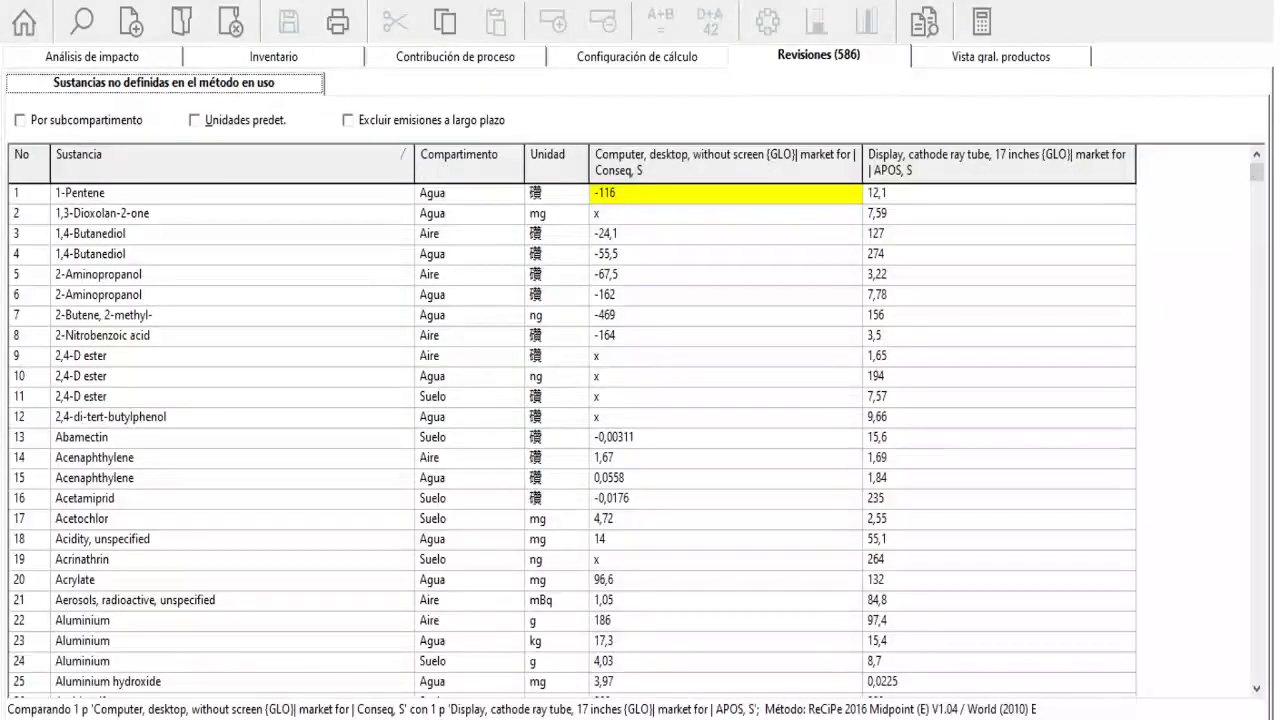
key(ctrl+Tab)
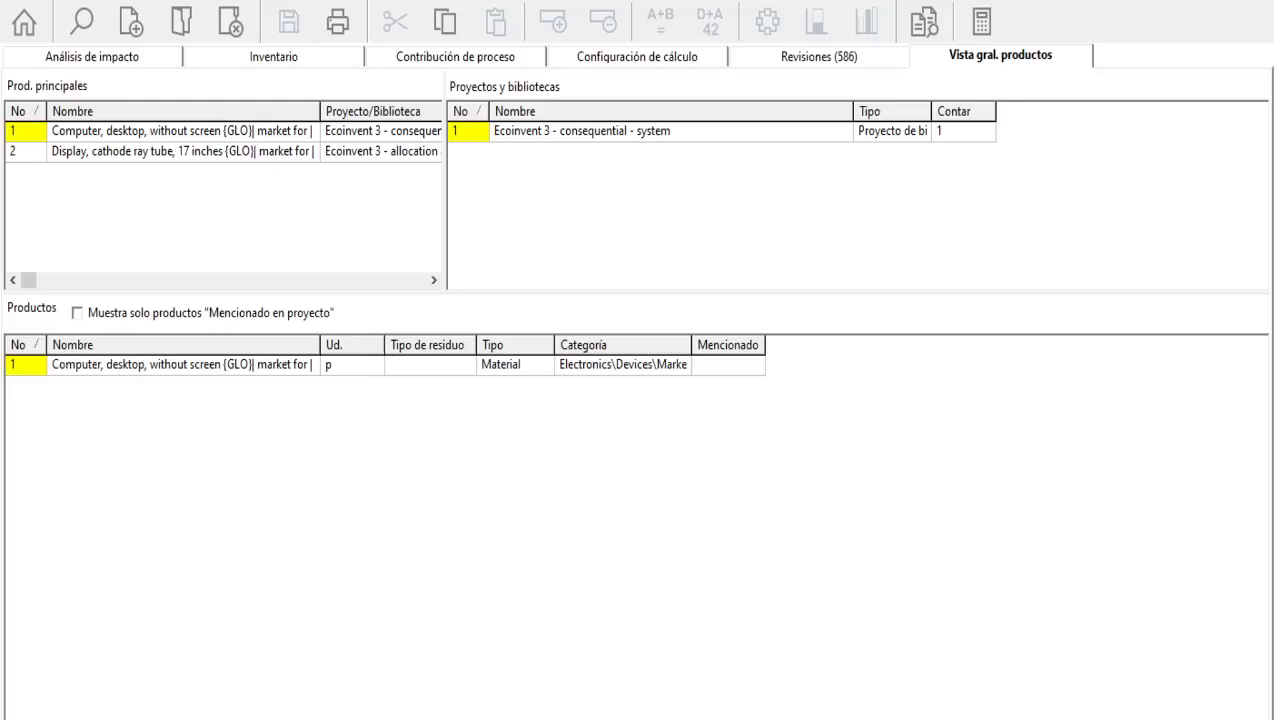
key(Tab)
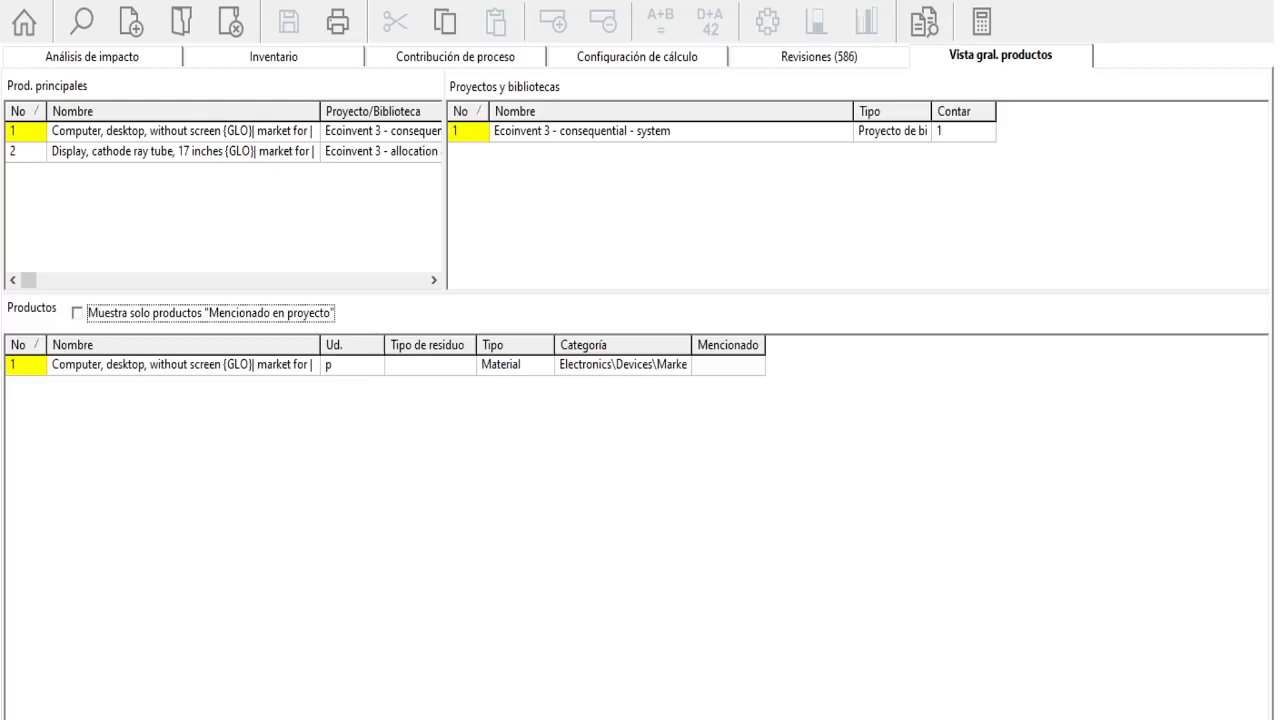
key(Tab)
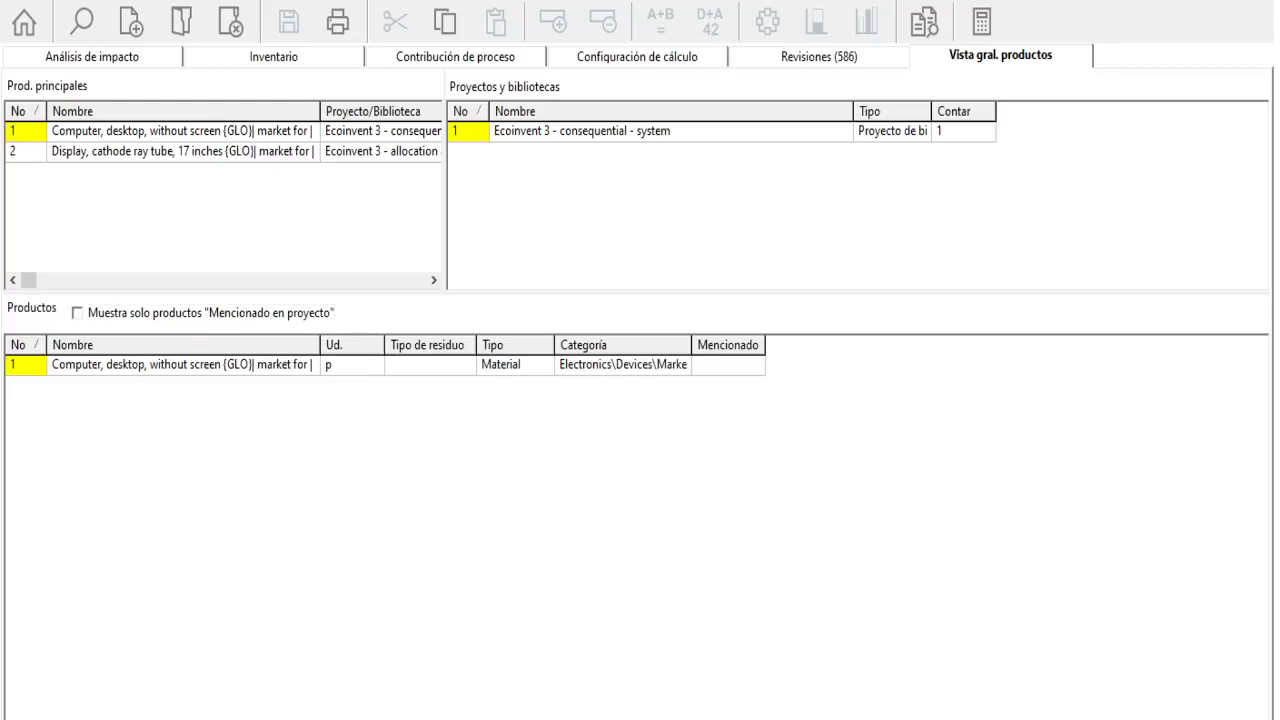